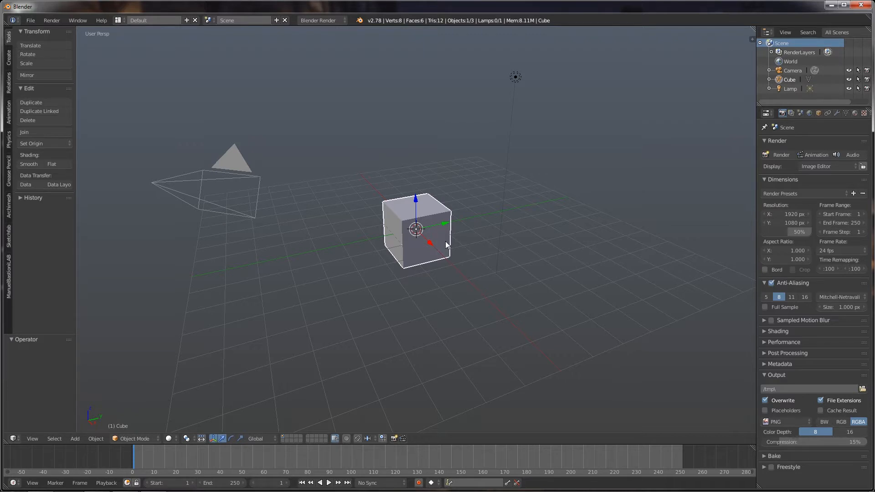
Step: Delete the default cube from the scene
key("x")
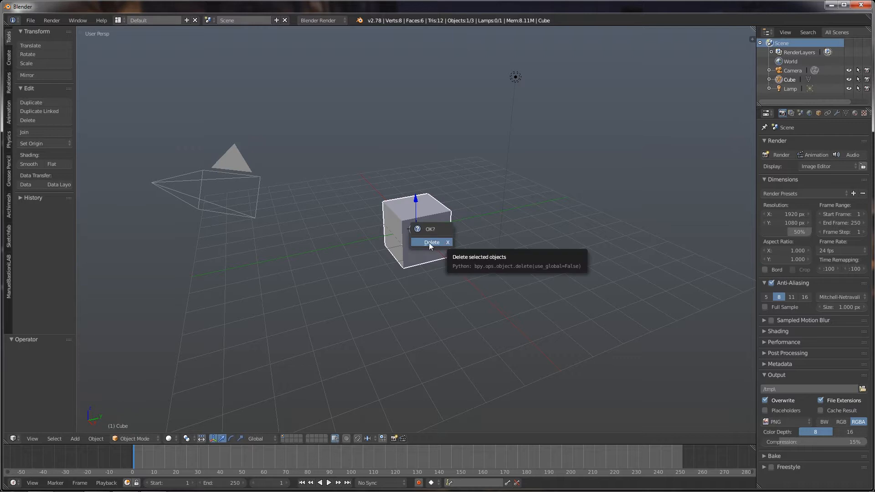
left_click(429, 242)
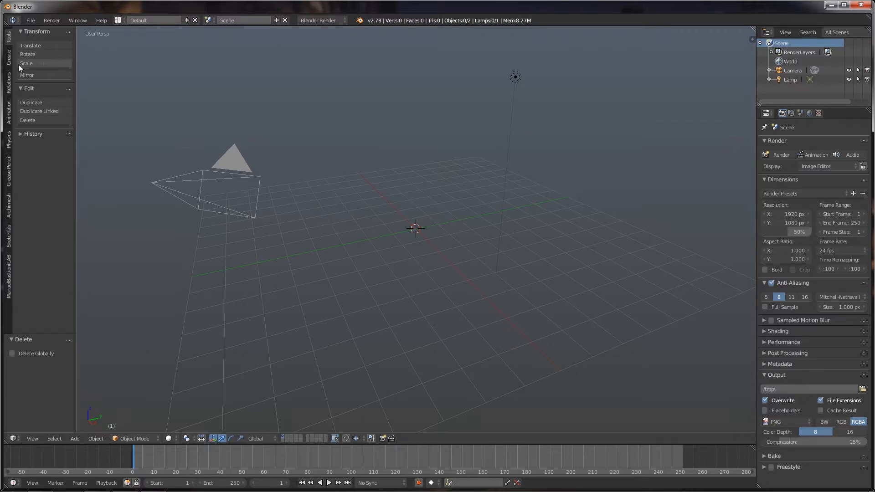
Step: Add a new cube mesh at the 3D cursor and switch it into Edit Mode and back to Object Mode
left_click(8, 58)
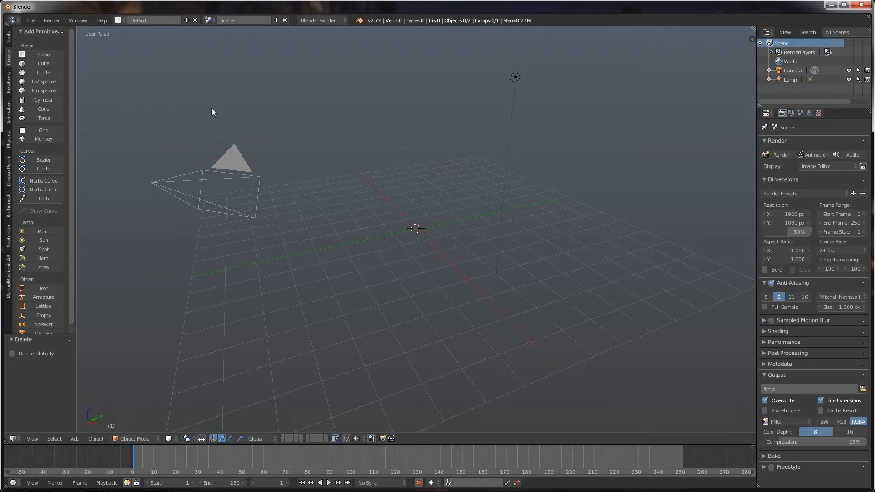
key("shift+a")
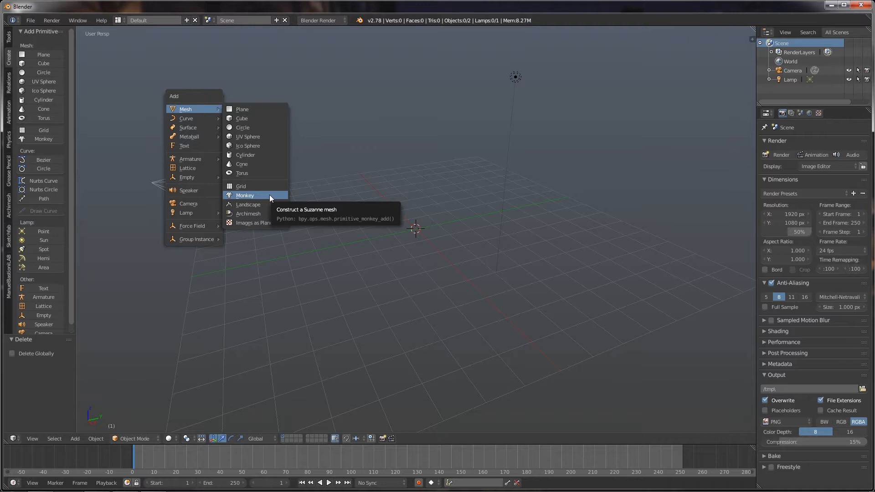
left_click(264, 120)
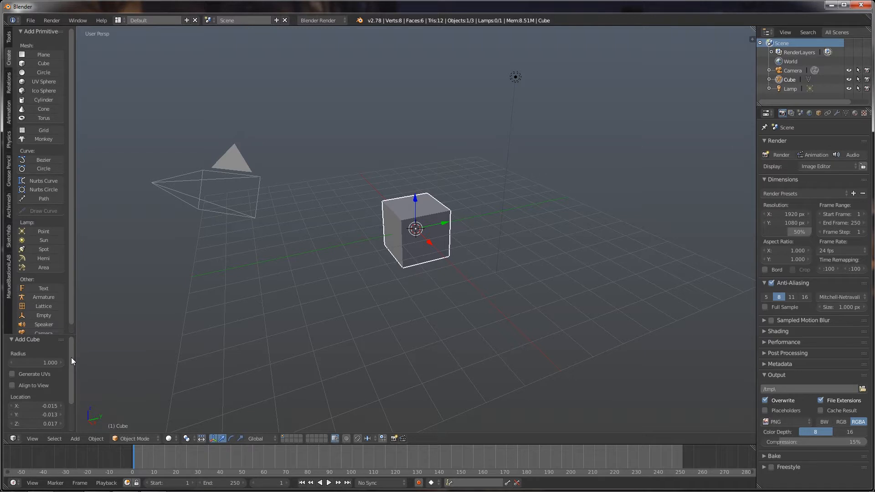
mouse_move(71, 358)
left_mouse_down()
mouse_move(71, 390)
mouse_move(71, 367)
left_mouse_up()
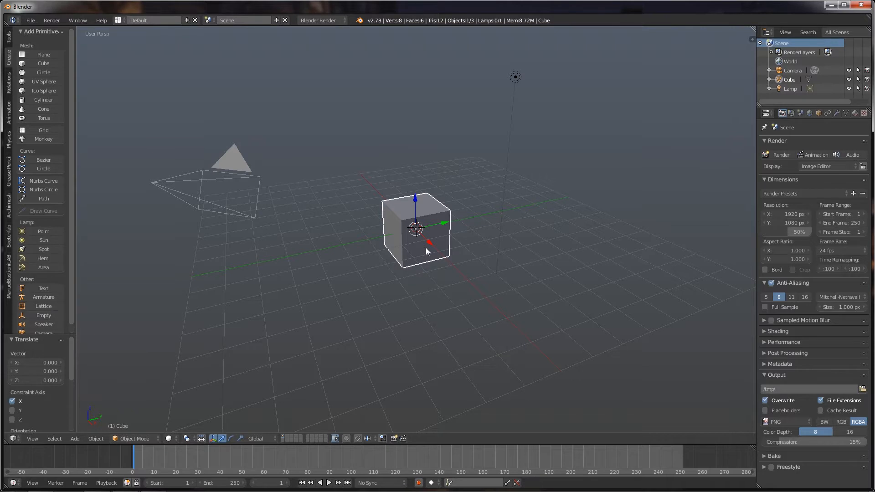
key("Tab")
key("Tab")
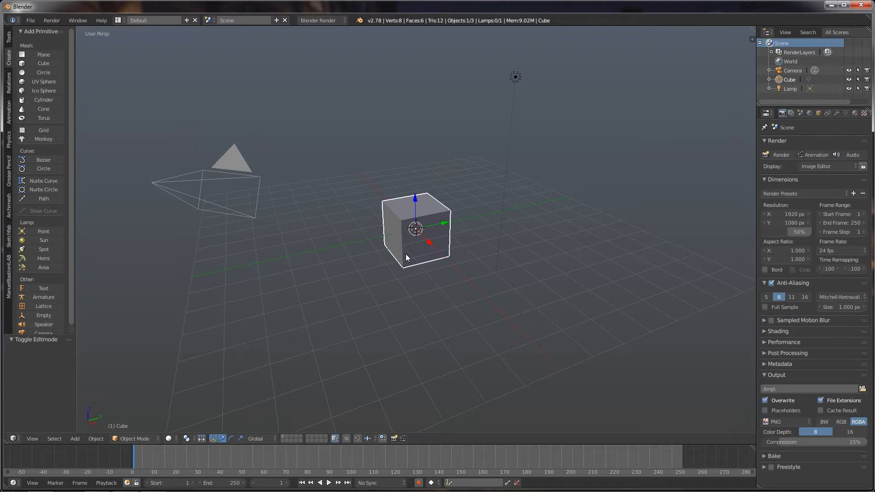
Step: Delete the cube and add a UV sphere mesh in its place
key("x")
left_click(405, 255)
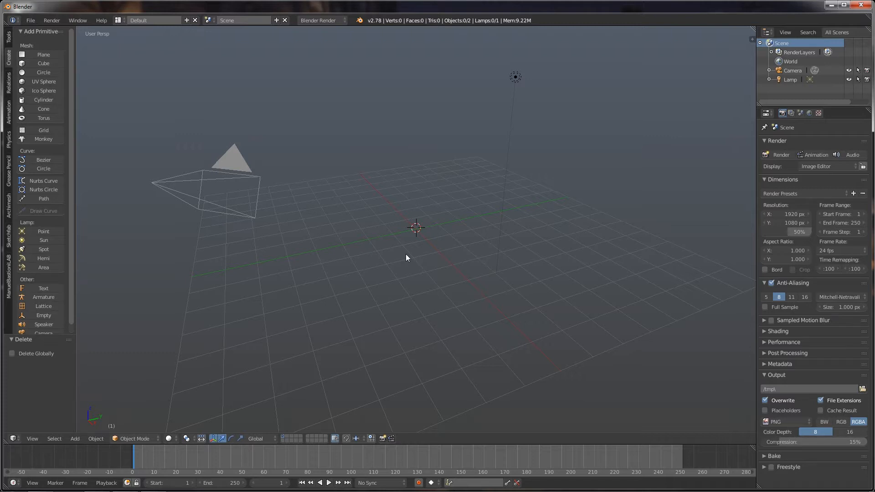
key("shift+a")
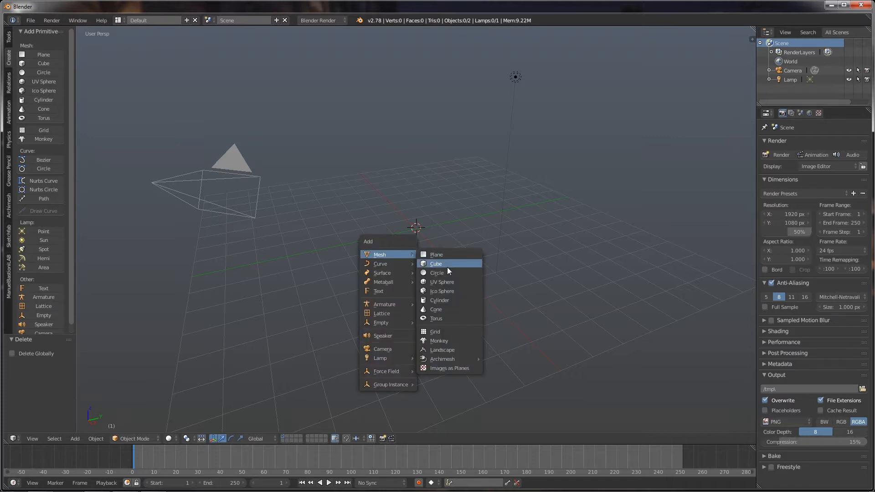
left_click(447, 282)
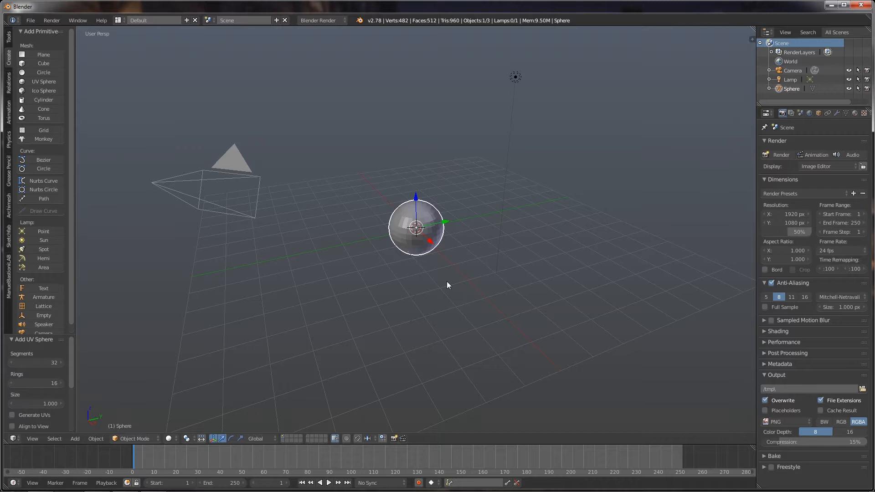
Step: Enter Edit Mode on the sphere and set the mesh select mode to Vertex
key("Tab")
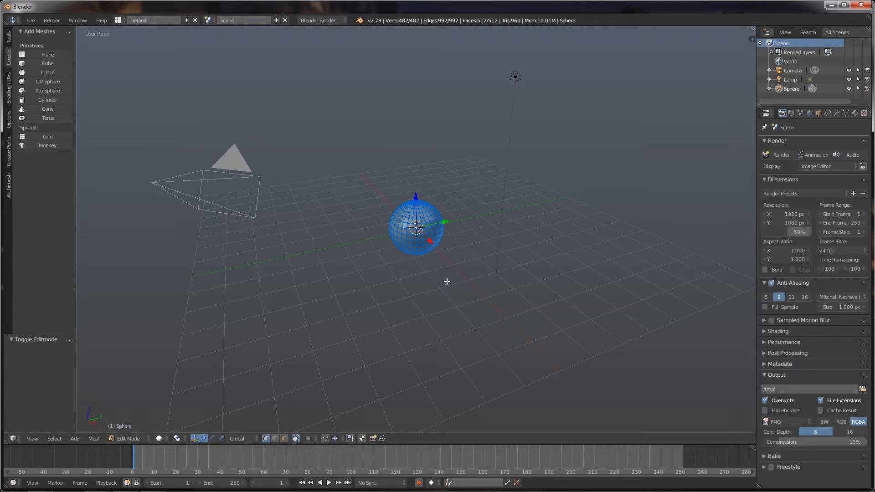
key("ctrl+Tab")
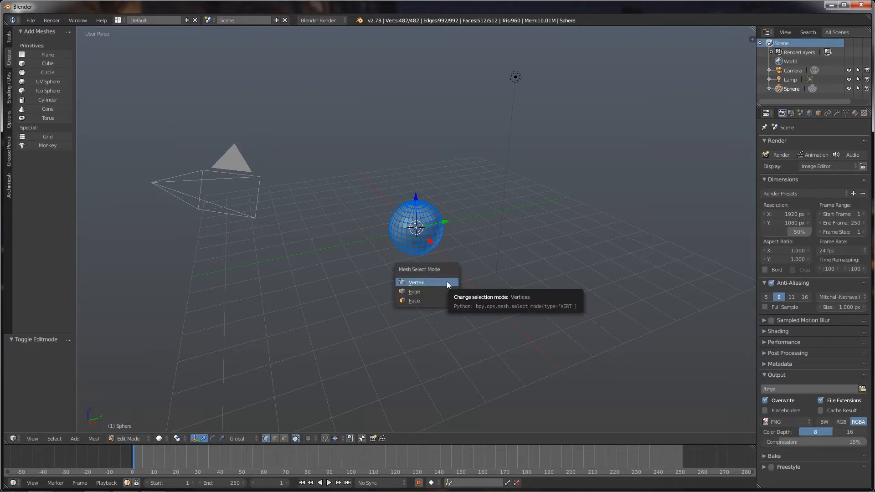
left_click(446, 282)
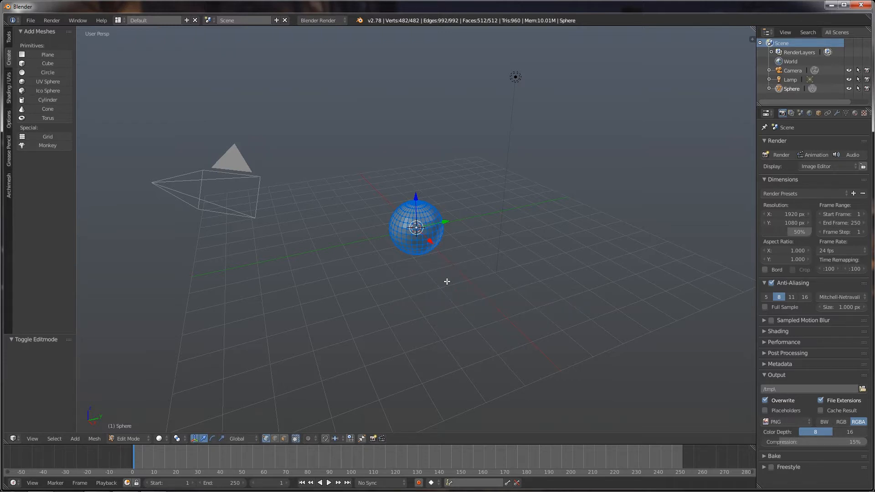
Step: Select a single vertex on the upper front of the sphere and move it about 0.005 along X
scroll(446, 282, "down", 2)
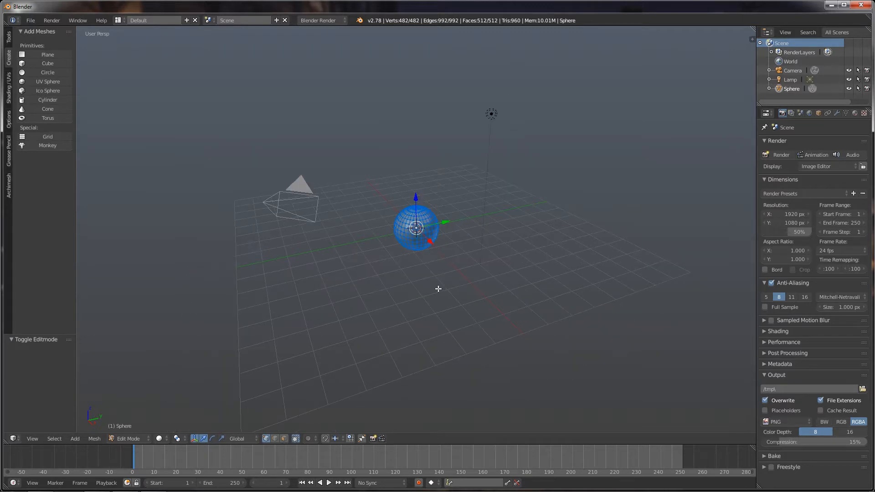
scroll(438, 289, "up", 6)
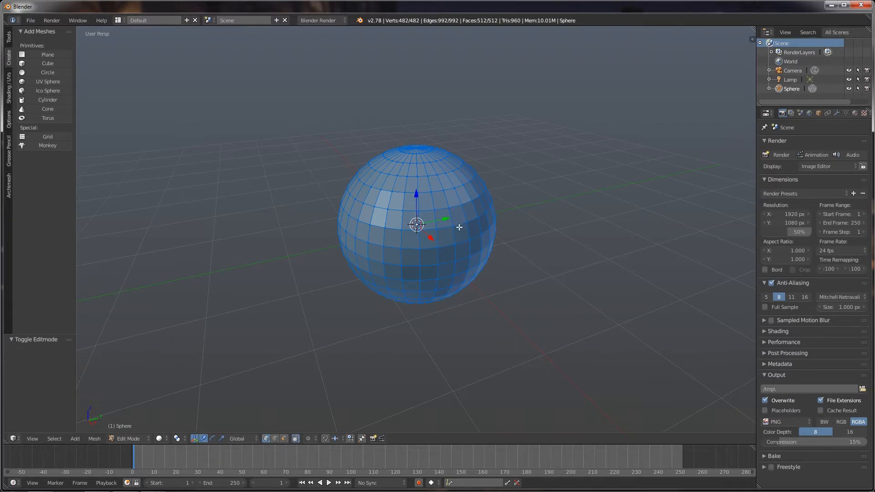
right_click(449, 209)
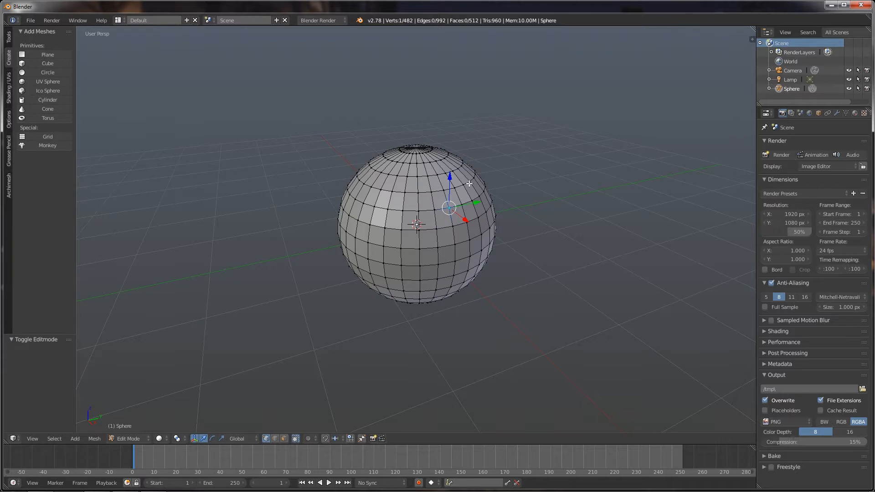
mouse_move(465, 221)
left_mouse_down()
mouse_move(474, 230)
mouse_move(466, 222)
left_mouse_up()
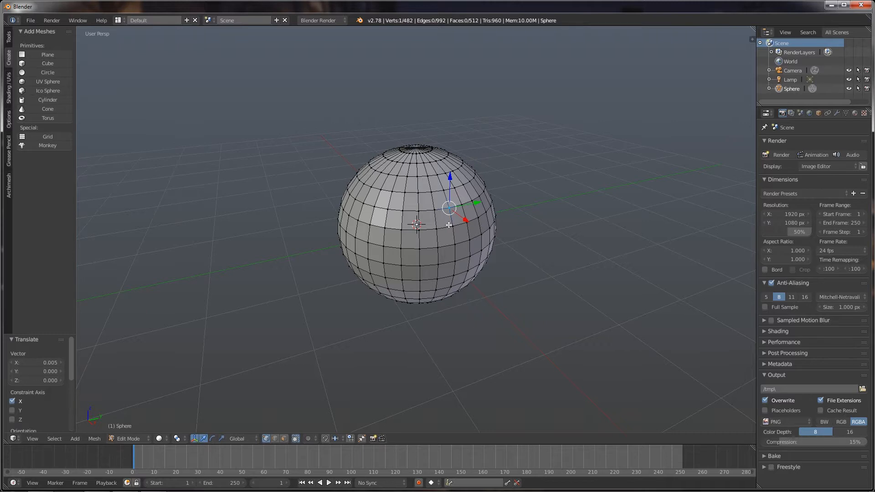
Step: Add the two neighbouring vertices in the same row to the selection and move all three about -0.019 along X
right_click(434, 209, "shift")
right_click(418, 212, "shift")
key("g")
key("x")
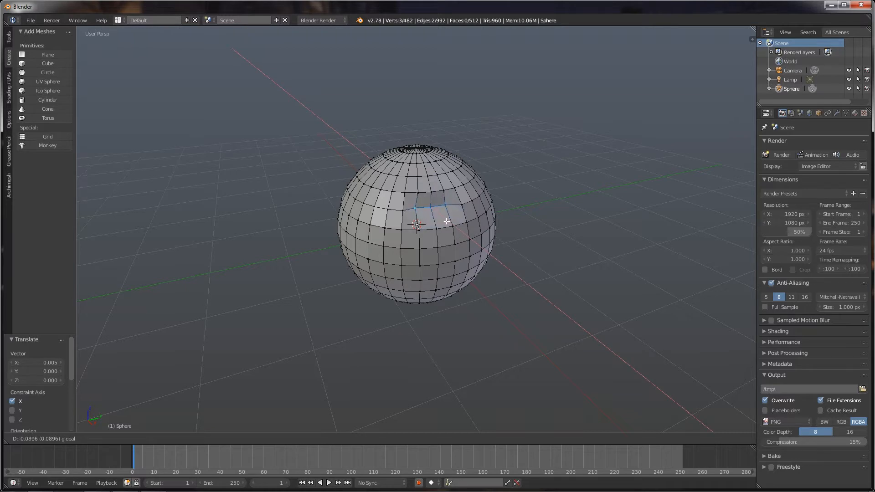
left_click(448, 223)
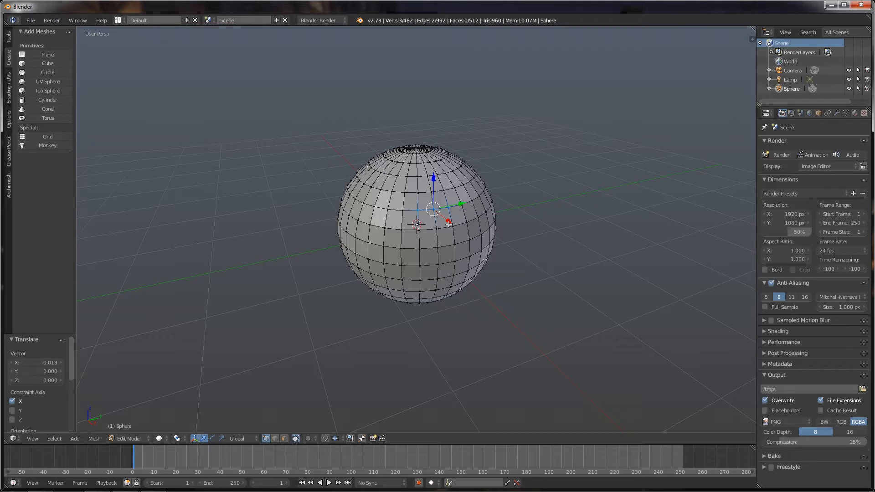
Step: Extend the vertex selection with a box over the sphere's top, a circle brush on its lower front and a lasso on its left side
key("b")
left_click_drag(391, 147, 456, 202)
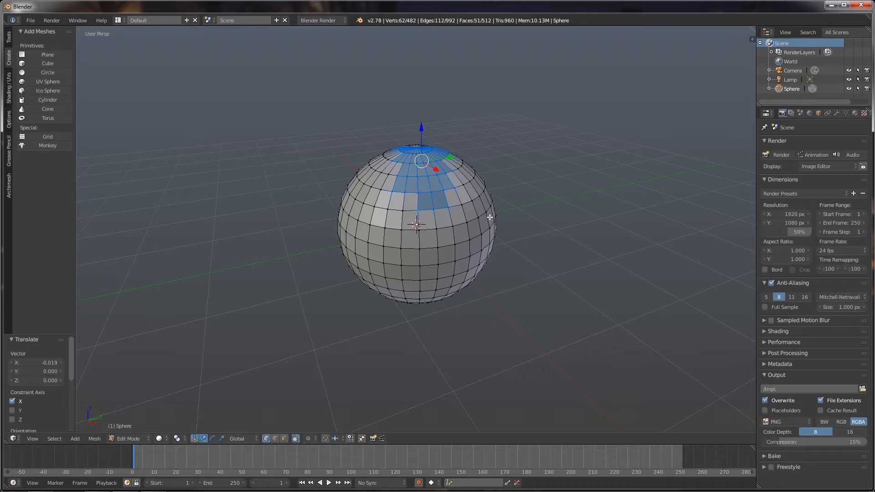
key("c")
mouse_move(424, 257)
left_mouse_down()
mouse_move(441, 254)
mouse_move(408, 260)
mouse_move(451, 248)
left_mouse_up()
key("Escape")
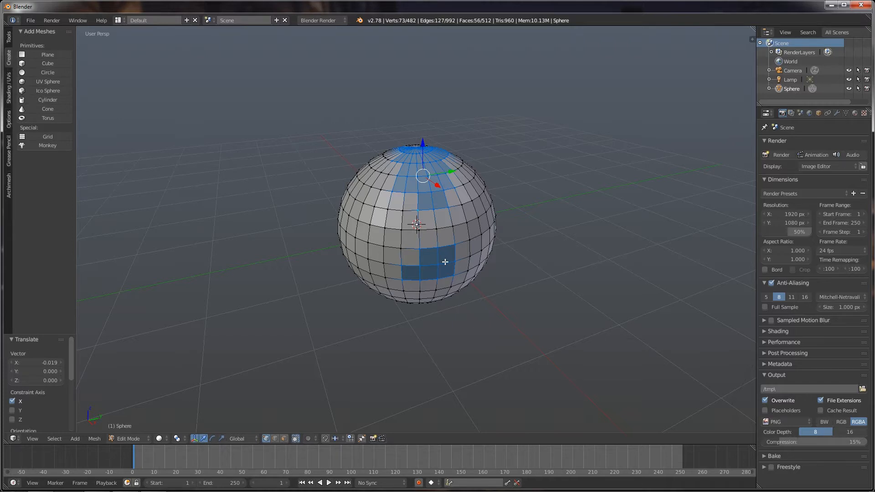
mouse_move(356, 224)
left_mouse_down("ctrl")
mouse_move(368, 222)
mouse_move(391, 254)
mouse_move(350, 258)
left_mouse_up("ctrl")
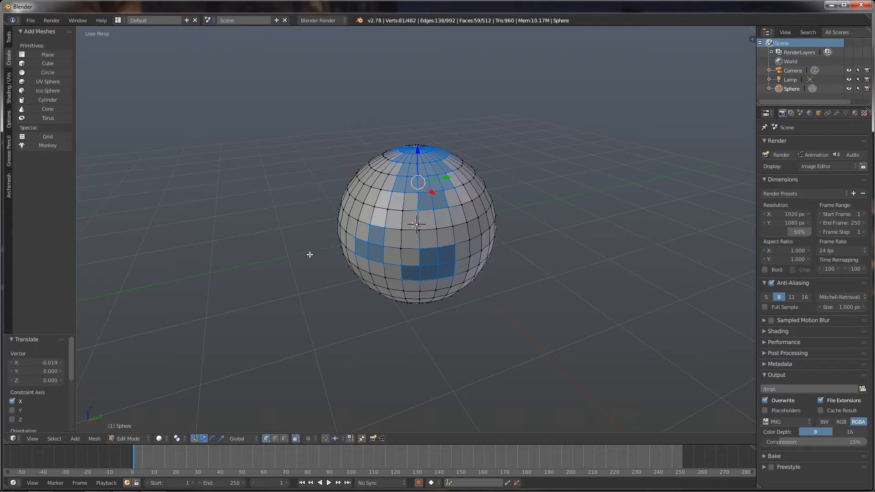
Step: Toggle wireframe display on and off, and switch limiting selection to visible geometry off and back on
middle_click_drag(297, 251, 389, 266)
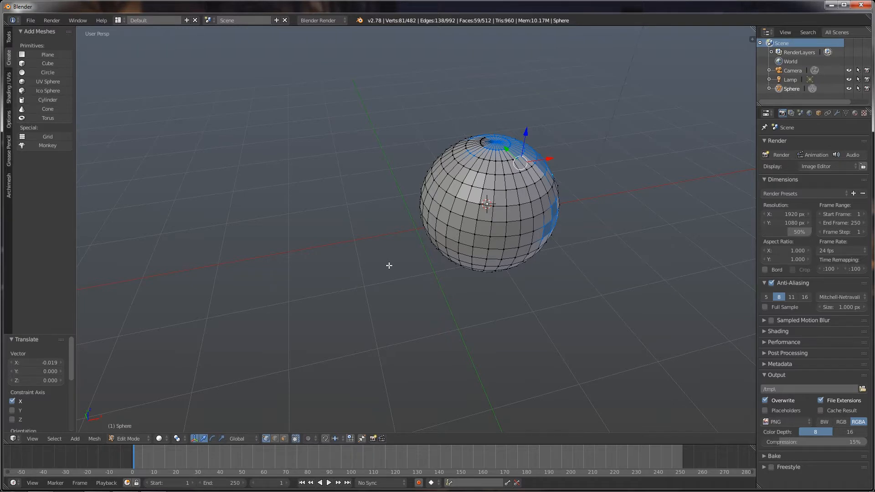
key("z")
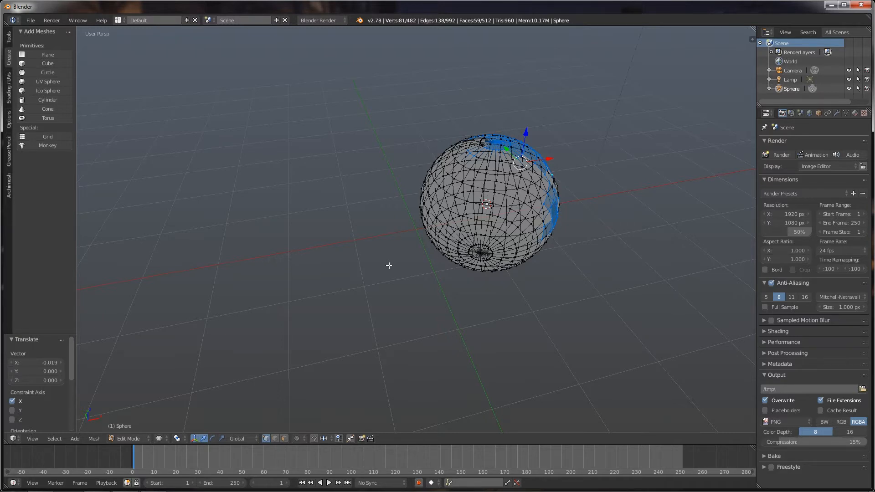
key("z")
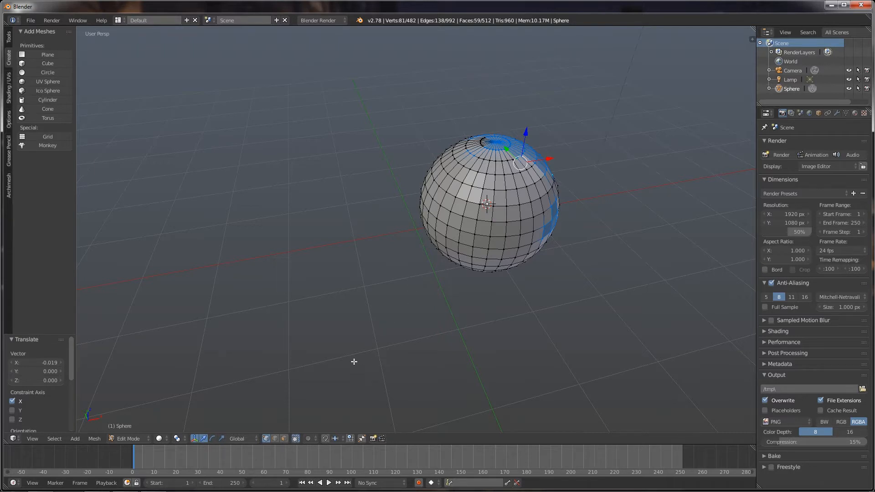
left_click(296, 439)
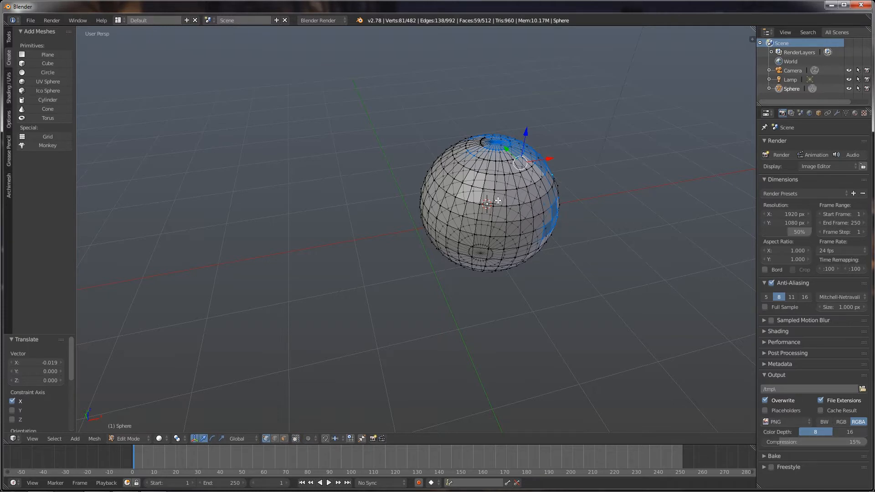
left_click(297, 438)
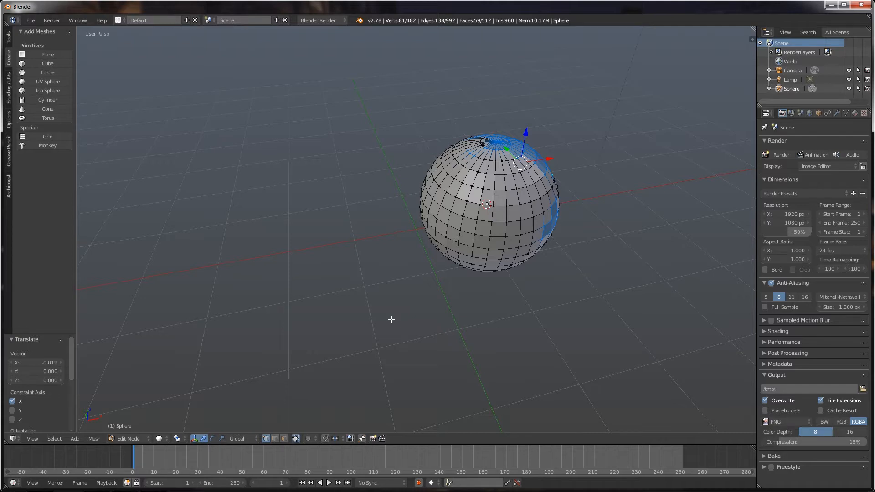
Step: Set the mesh select mode to Edge and select three stacked horizontal edges on the sphere's left side
key("ctrl+Tab")
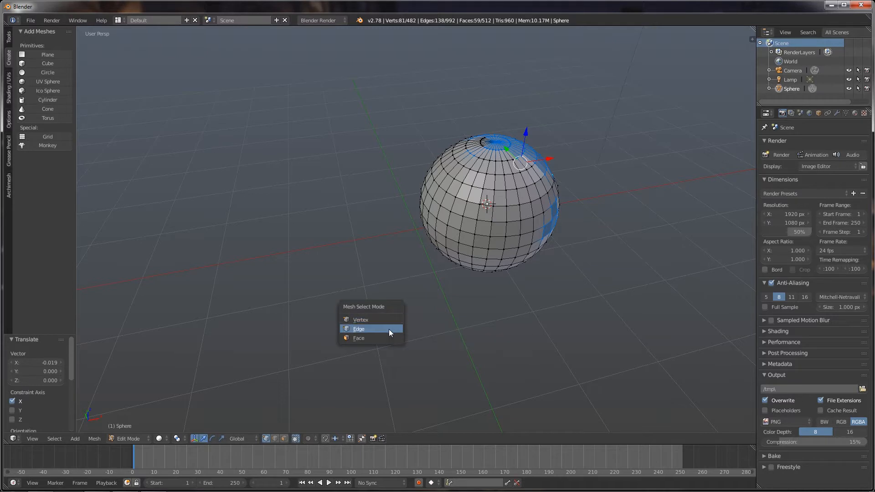
left_click(389, 329)
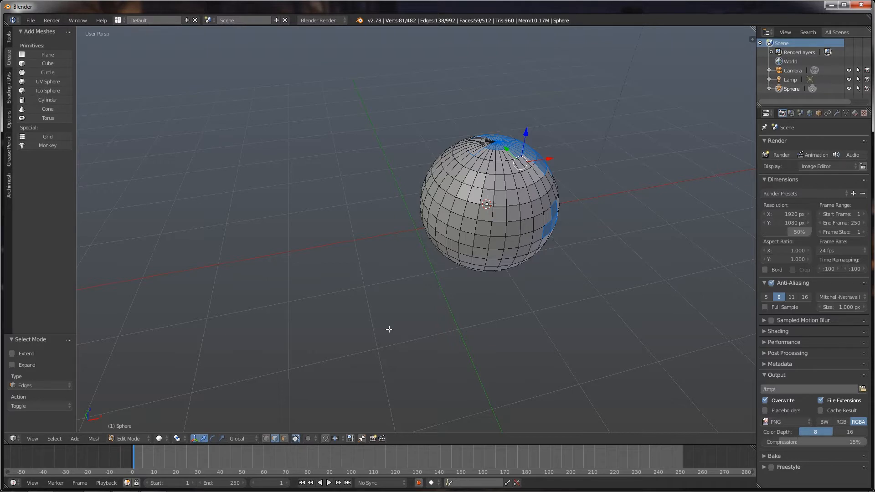
right_click(456, 215)
right_click(456, 229, "shift")
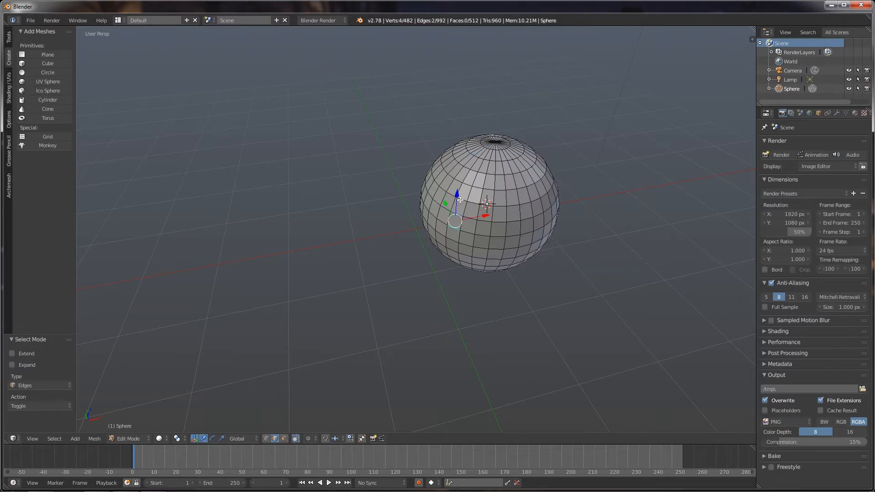
right_click(459, 200, "shift")
Step: Try to move the three selected edges about -0.113 along X, and undo the move
left_click_drag(486, 207, 478, 210)
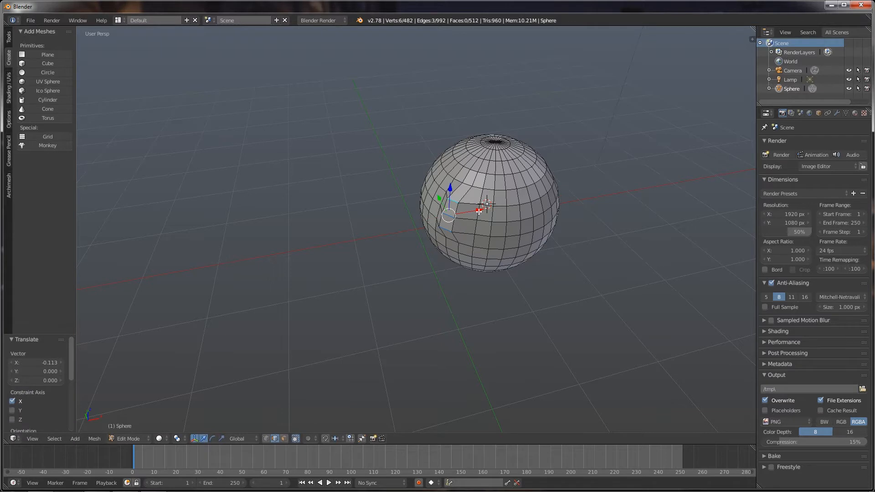
key("ctrl+z")
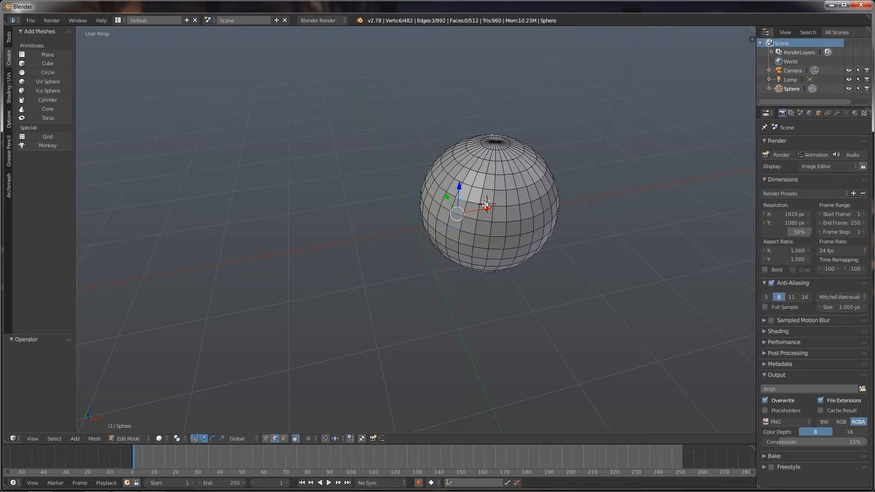
Step: Select the full horizontal edge loop just above the sphere's equator and set the mesh select mode to Face
right_click(485, 205, "alt")
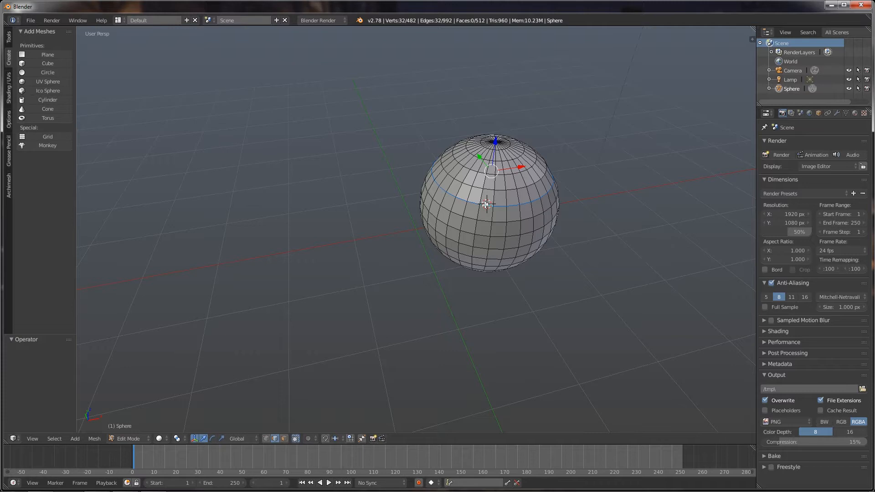
key("ctrl+Tab")
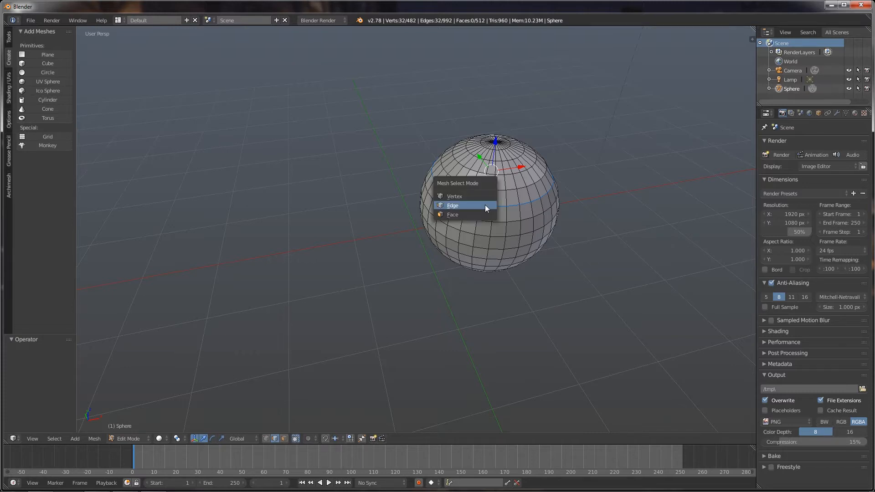
left_click(458, 214)
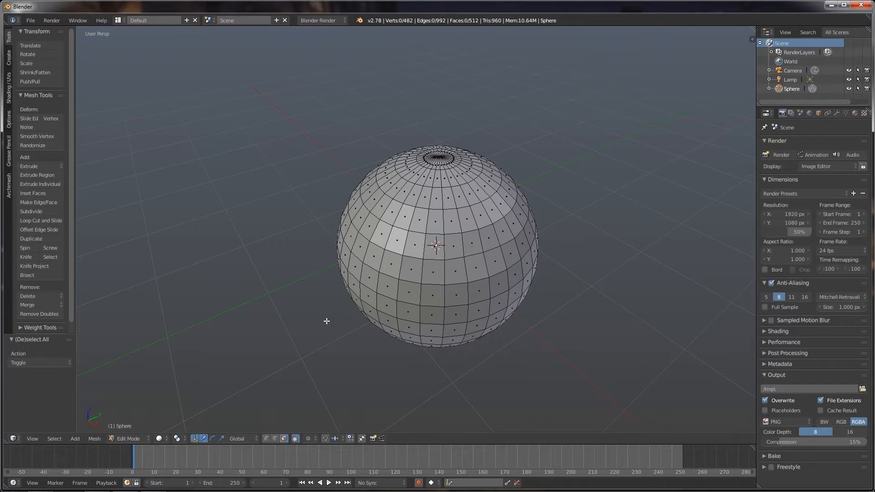
Step: Select six adjacent horizontal face loops, from just above the sphere's equator up to the ring around the top cap
right_click(421, 294, "alt")
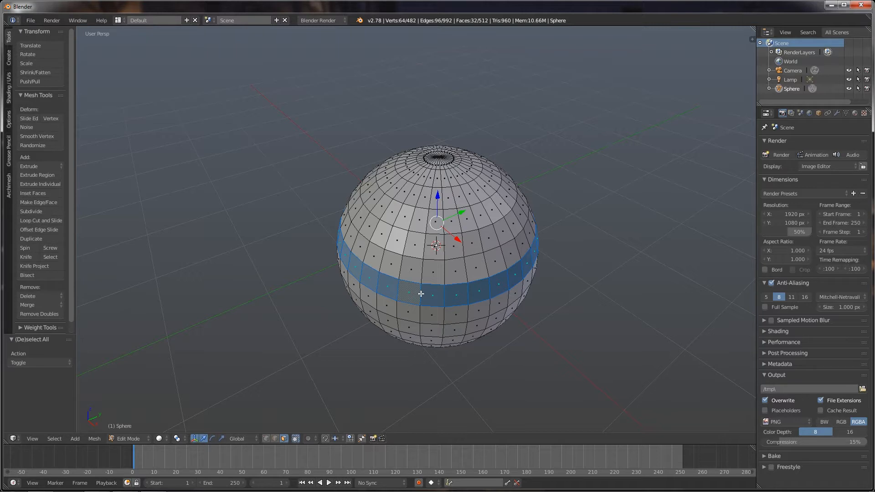
left_click(423, 272, "alt+shift")
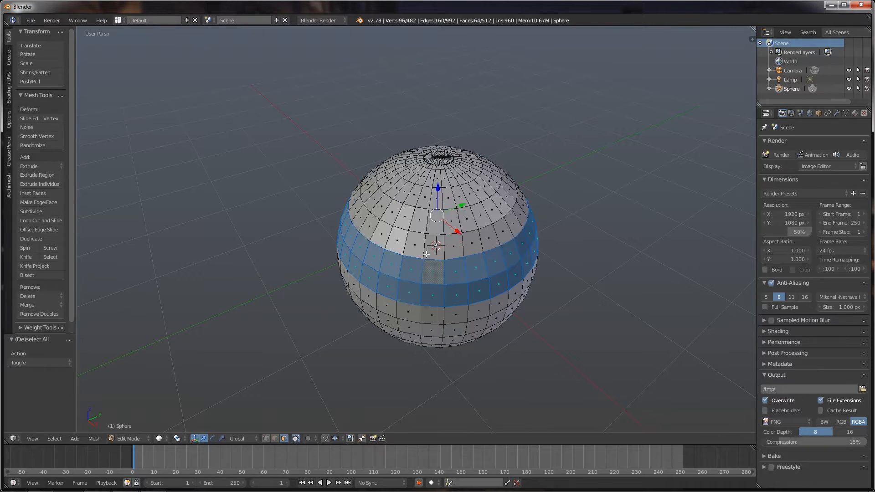
left_click(424, 246, "alt+shift")
left_click(426, 223, "alt+shift")
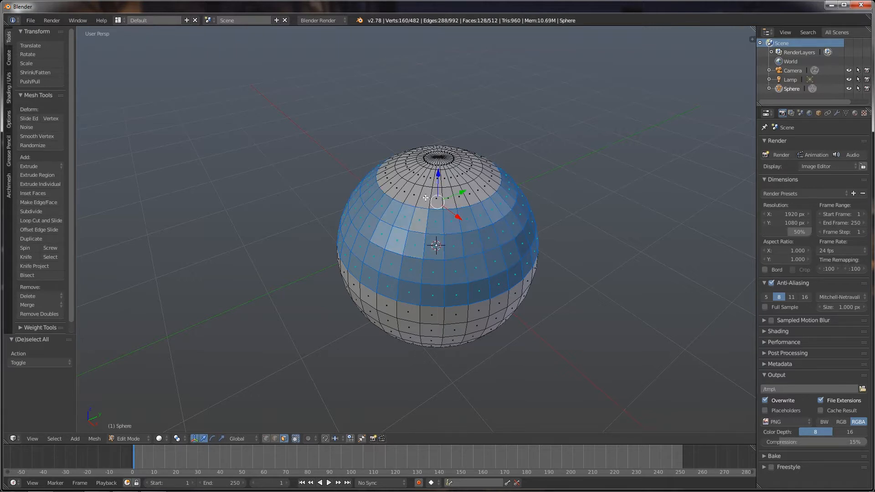
left_click(430, 198, "alt+shift")
left_click(435, 175, "alt+shift")
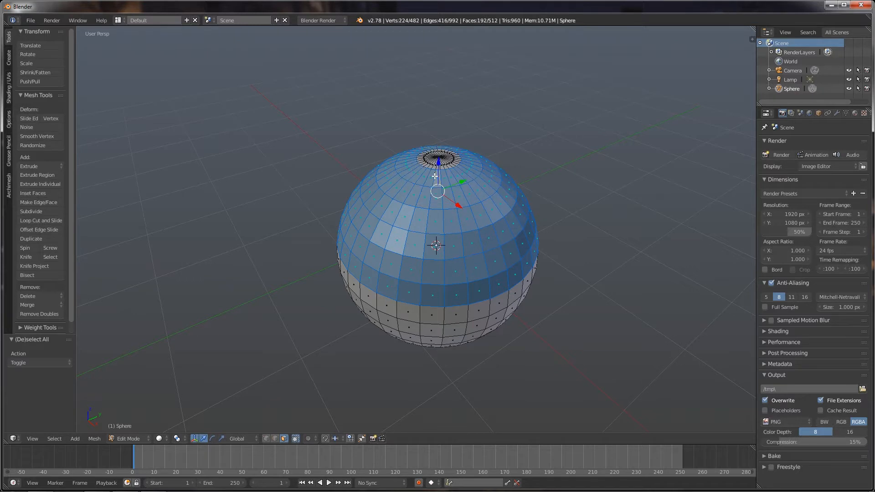
Step: Add the triangular faces around the top pole to the selection with Circle Select
middle_click_drag(454, 174, 453, 197)
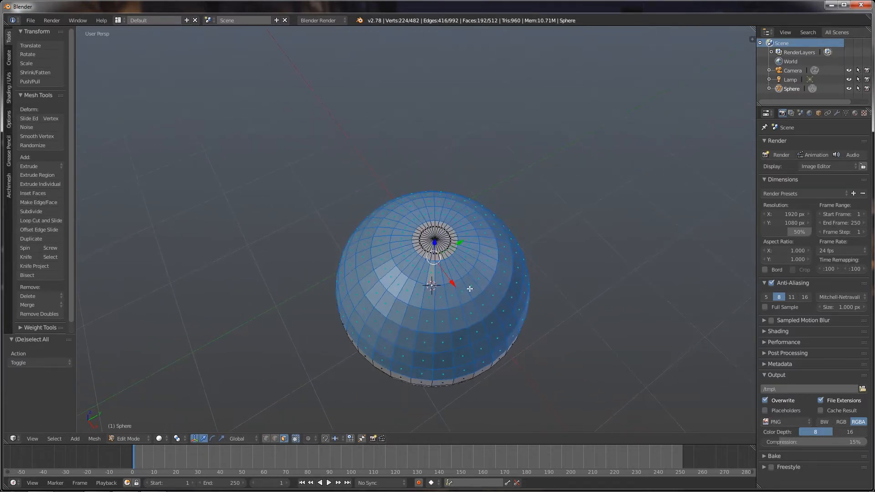
scroll(469, 289, "up", 2)
scroll(469, 289, "up", 2)
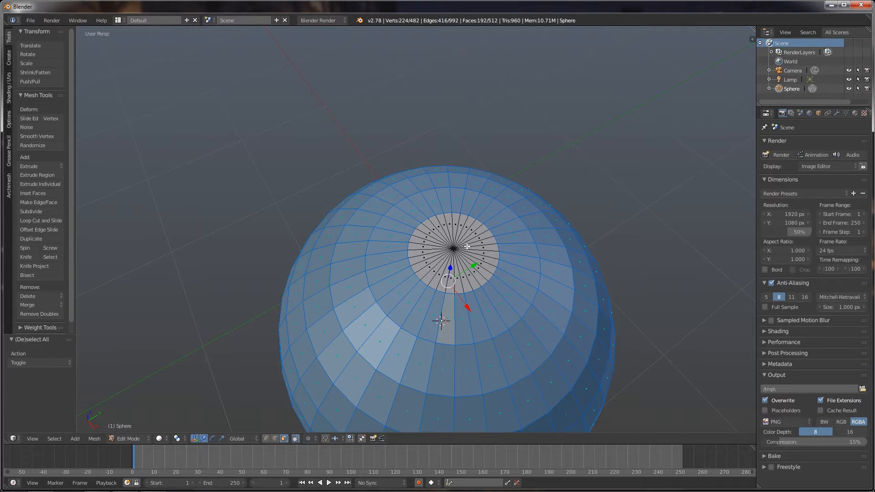
key("c")
mouse_move(465, 247)
left_mouse_down()
mouse_move(455, 237)
mouse_move(439, 250)
mouse_move(448, 265)
left_mouse_up()
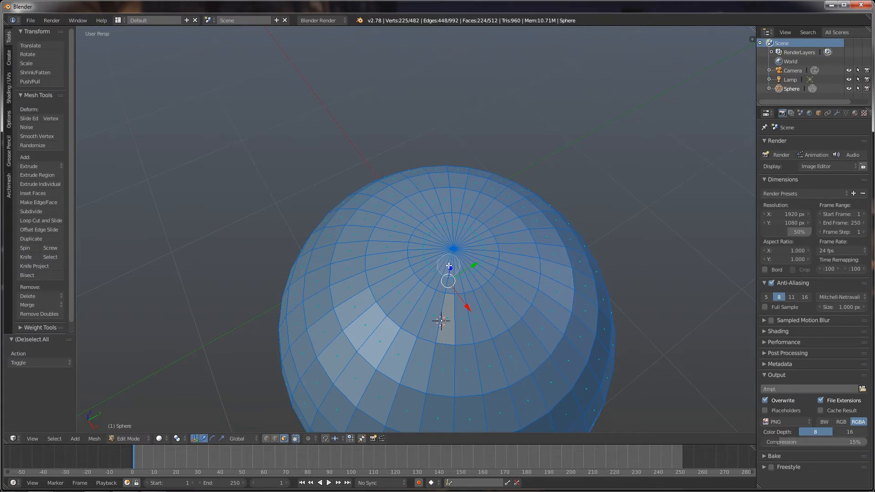
key("Escape")
Step: Fatten the selected upper faces outward with Shrink/Fatten to an offset of about -0.242
scroll(499, 331, "down", 4)
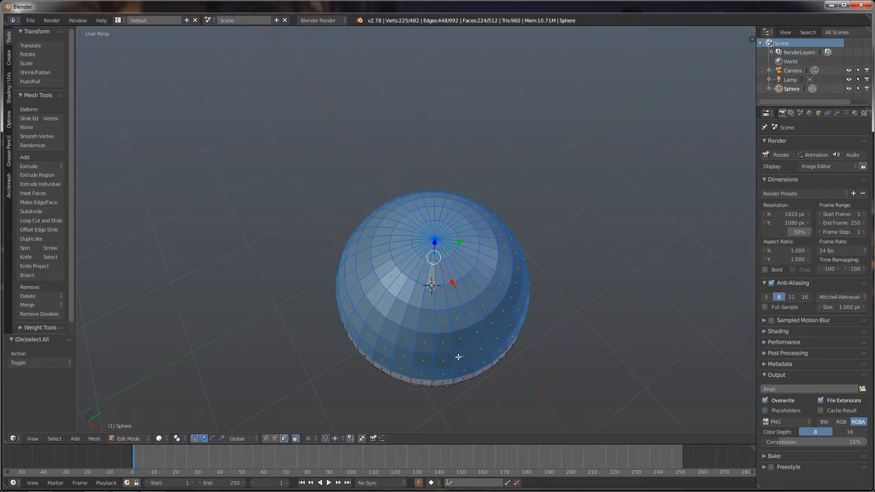
middle_click_drag(457, 357, 451, 313)
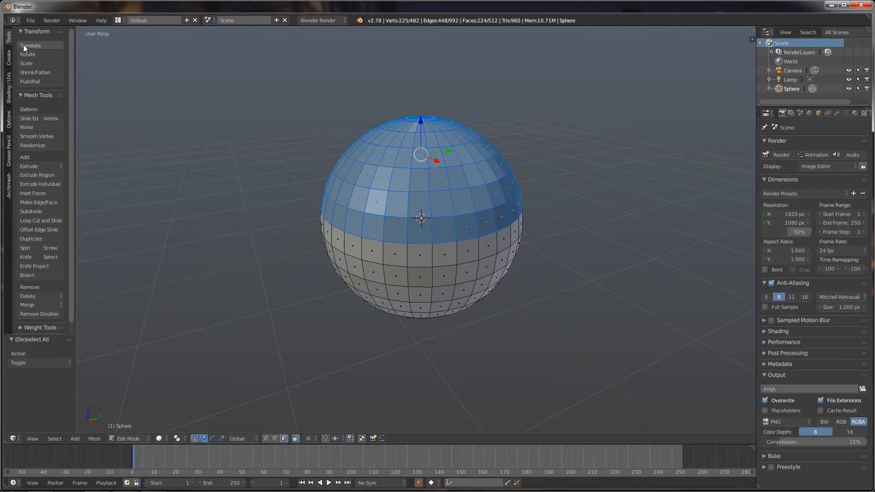
left_click(33, 73)
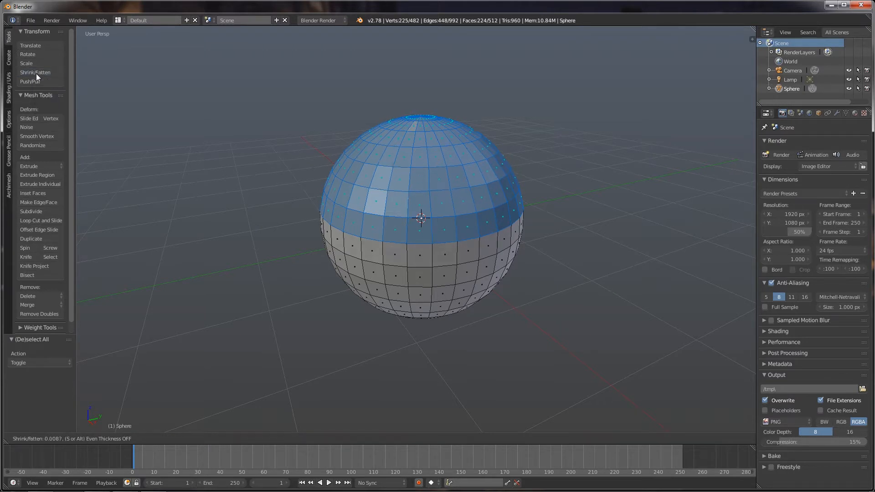
left_click(108, 84)
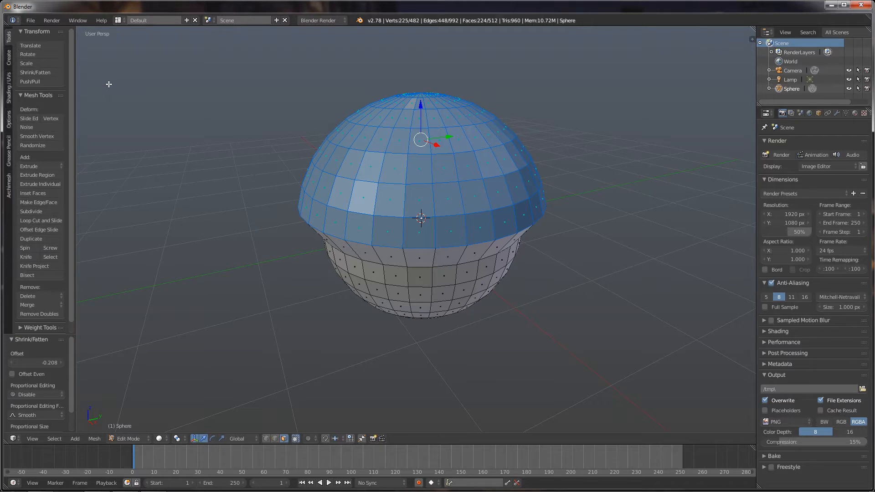
left_click(35, 72)
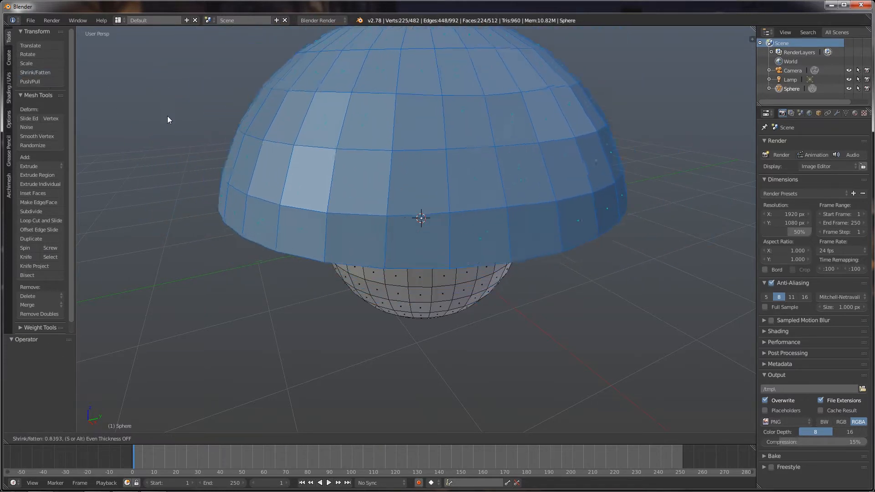
left_click(163, 86)
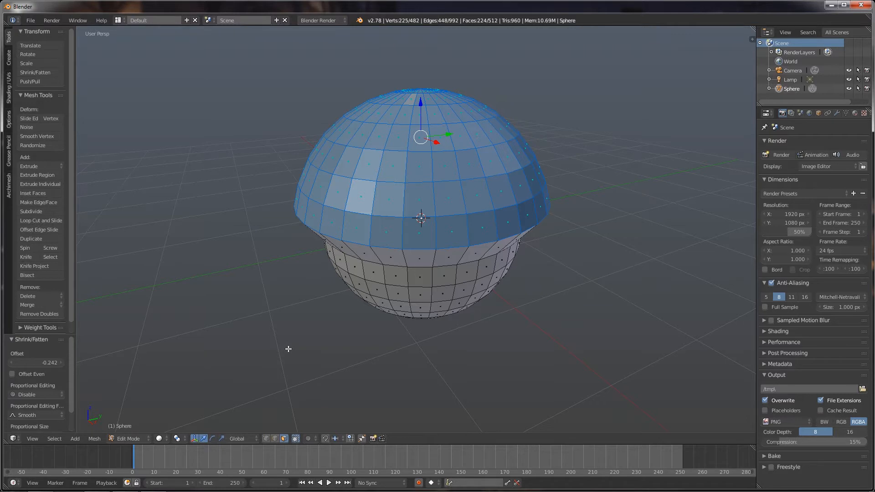
Step: Replace the selection with five adjacent horizontal face loops on the sphere's lower half, stopping short of the bottom cap
middle_click_drag(288, 349, 279, 326)
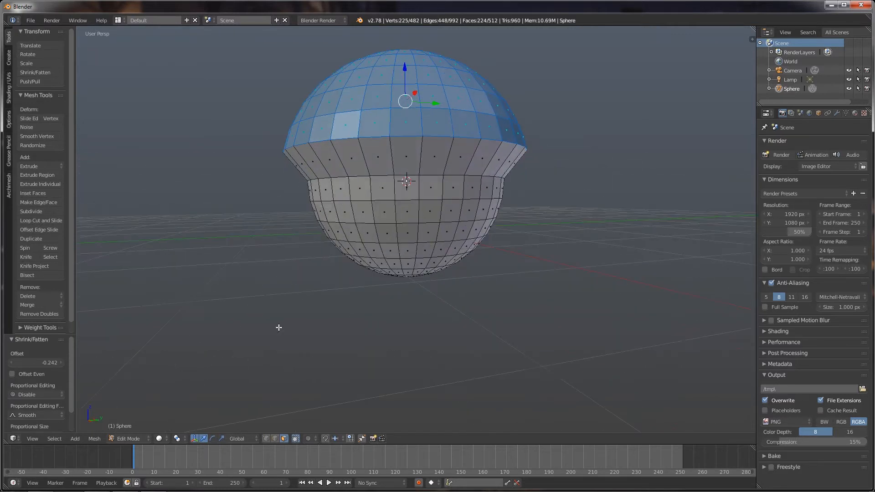
right_click(395, 212, "alt")
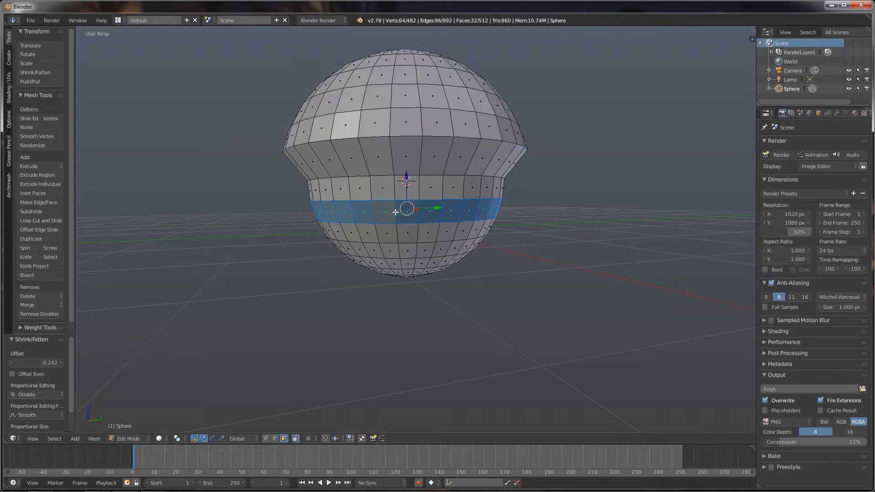
right_click(398, 235, "alt+shift")
right_click(398, 250, "alt+shift")
right_click(400, 263, "alt+shift")
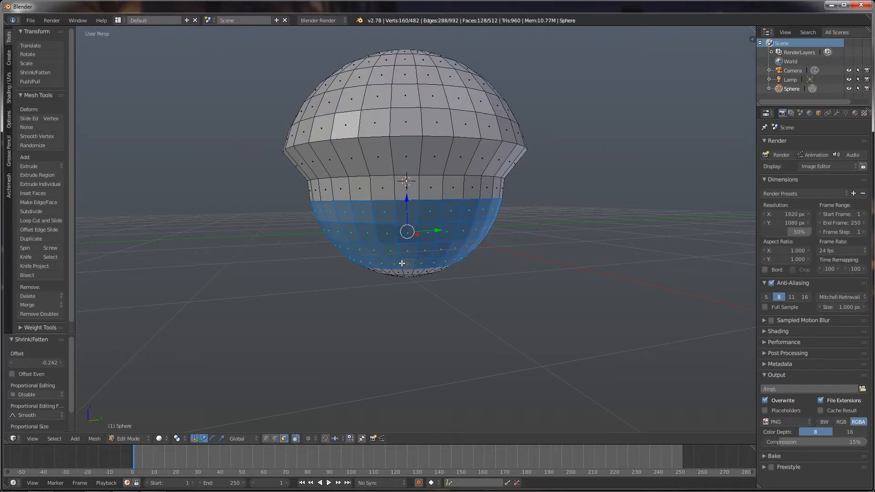
right_click(405, 274, "alt+shift")
Step: Add the remaining faces around the bottom pole to the selection with Circle Select
middle_click_drag(425, 287, 426, 225)
scroll(414, 201, "up", 4)
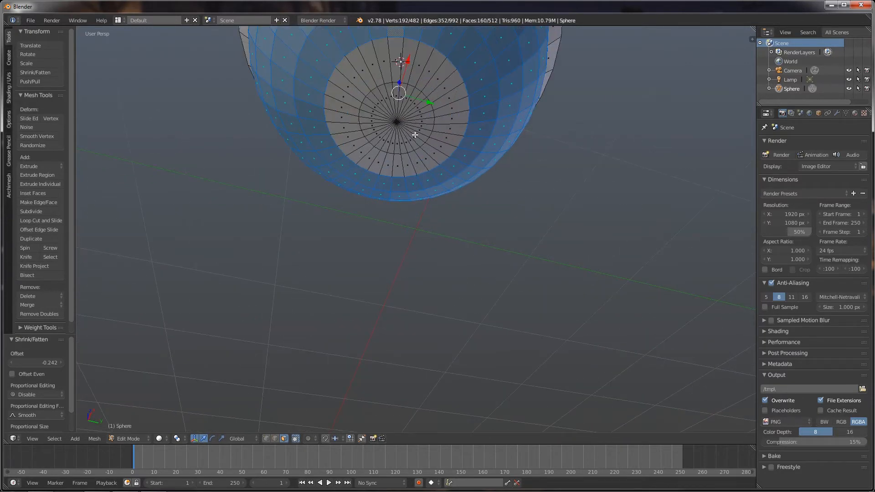
key("c")
mouse_move(410, 71)
left_mouse_down()
mouse_move(366, 89)
mouse_move(380, 147)
mouse_move(438, 119)
mouse_move(399, 90)
left_mouse_up()
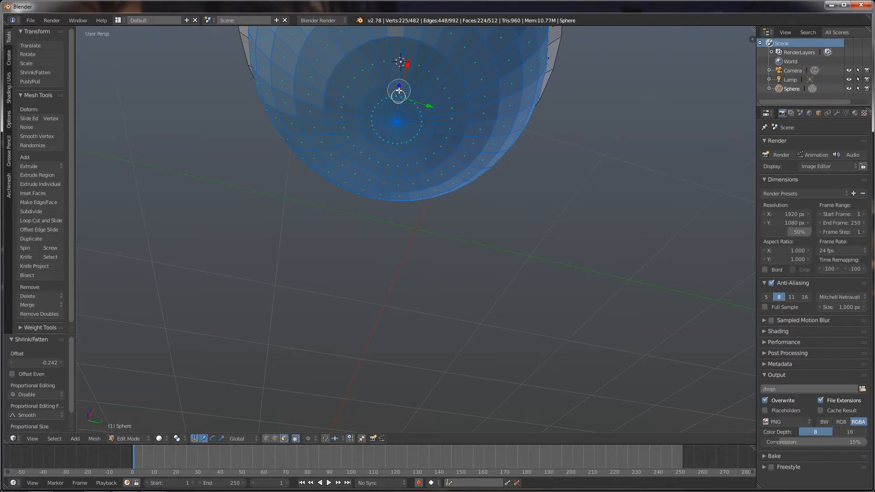
right_click(399, 91)
Step: Push/Pull the selected lower faces by a distance of about -0.116
middle_click_drag(416, 162, 424, 219)
scroll(424, 219, "down", 8)
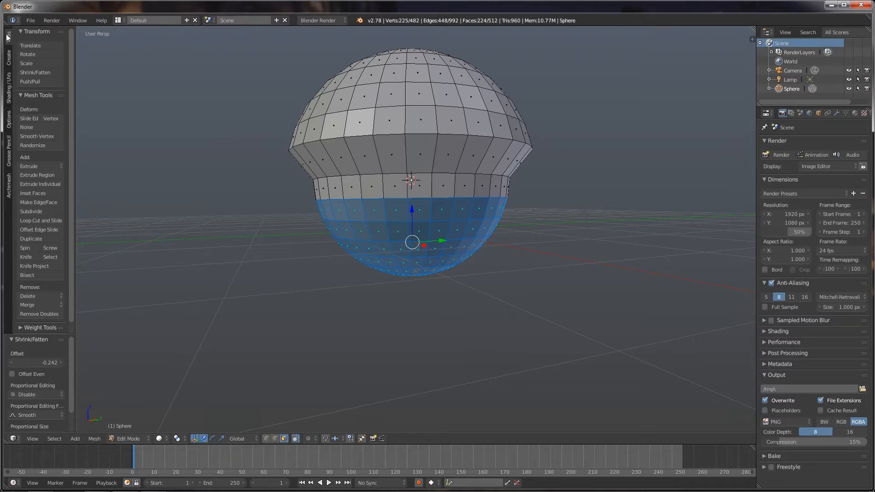
left_click(29, 82)
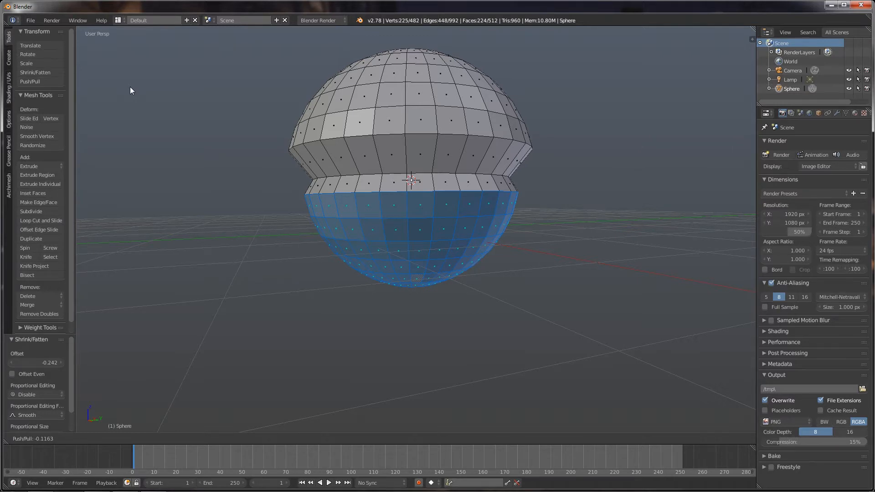
left_click(130, 88)
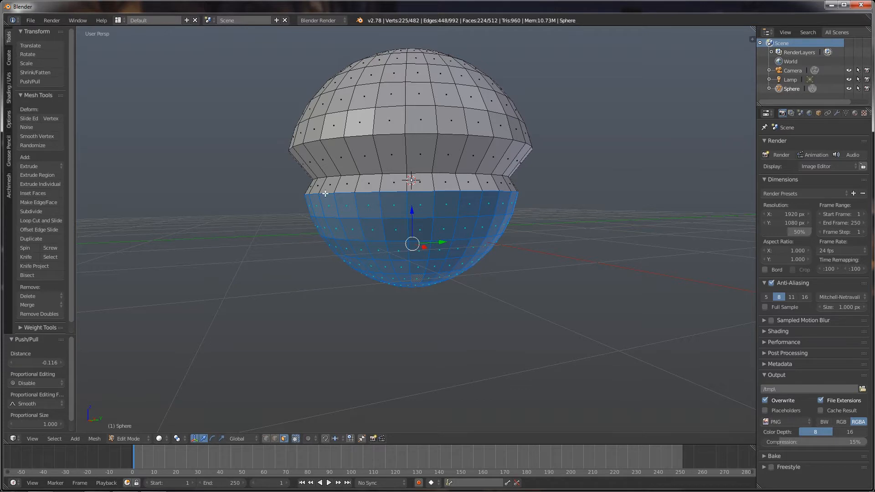
Step: Select a single face on the front of the upper half, then grow the selection by one step and shrink it back
right_click(391, 122)
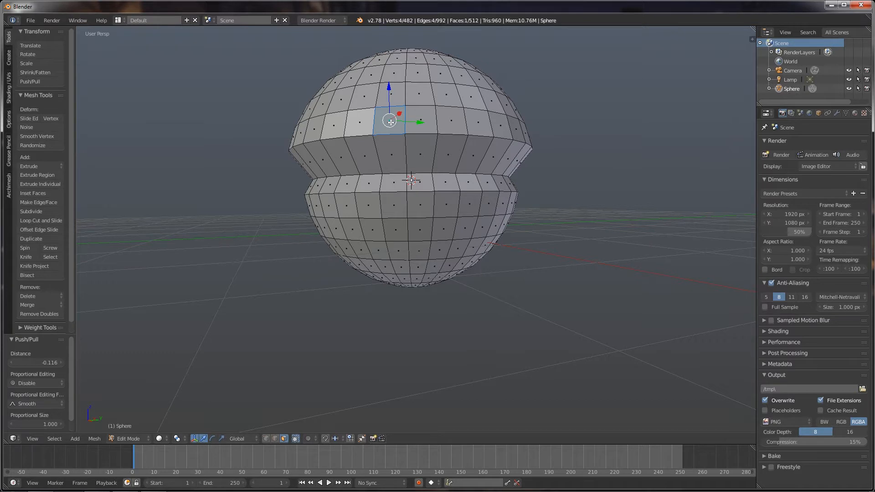
key("ctrl+KP_Add")
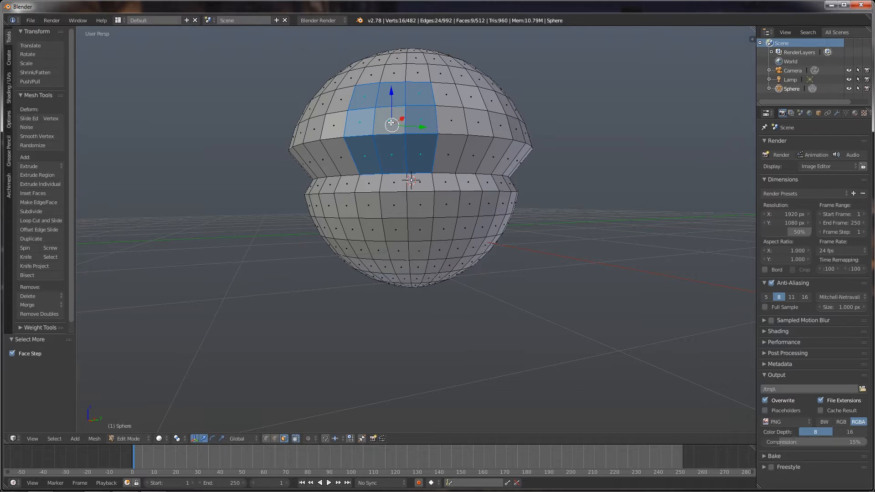
key("ctrl+KP_Subtract")
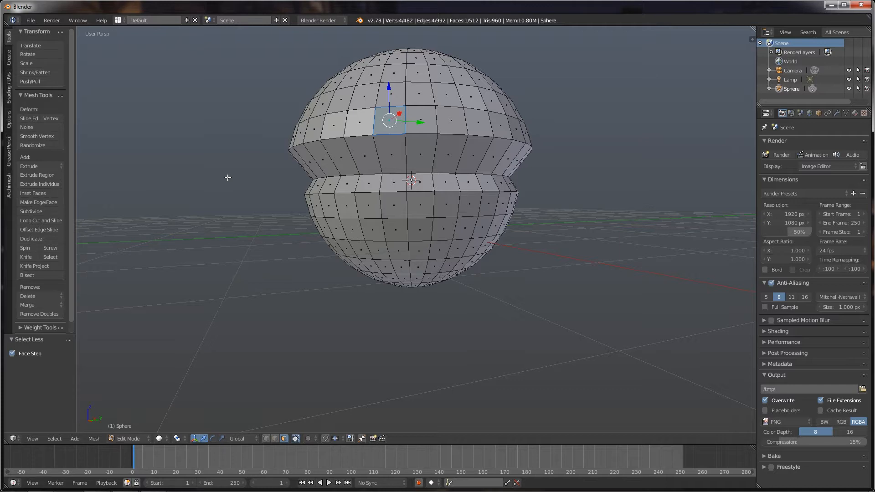
Step: Set the mesh select mode to Vertex and select the vertex at the sphere's top pole
middle_click_drag(252, 183, 249, 246)
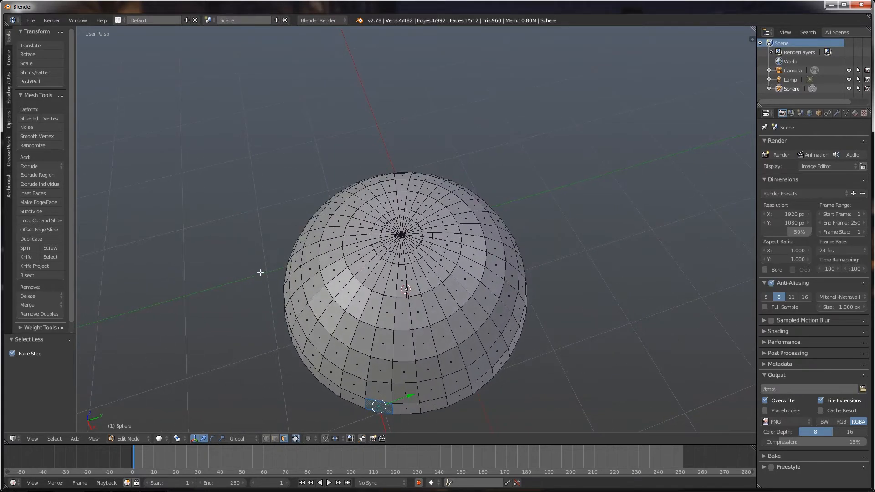
key("ctrl+Tab")
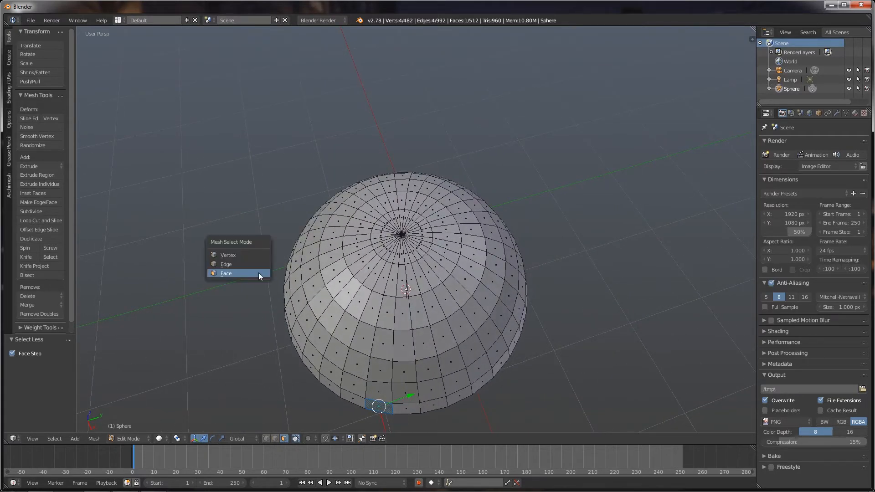
left_click(231, 254)
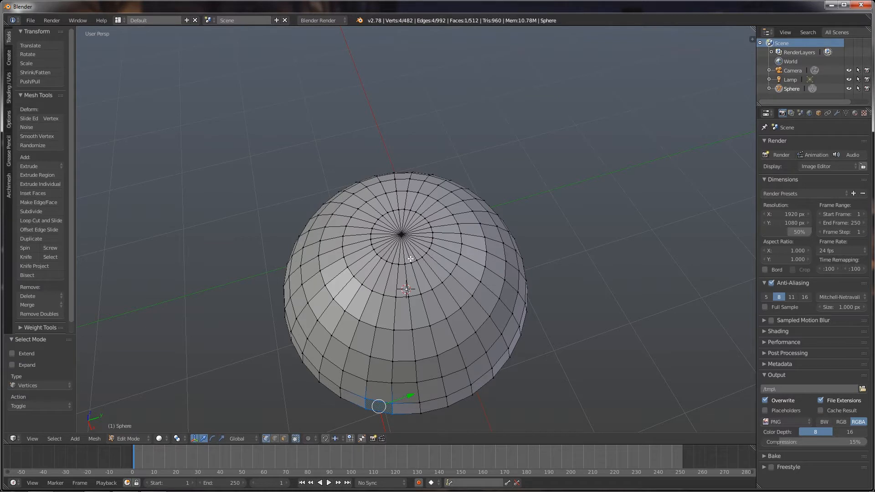
right_click(404, 234)
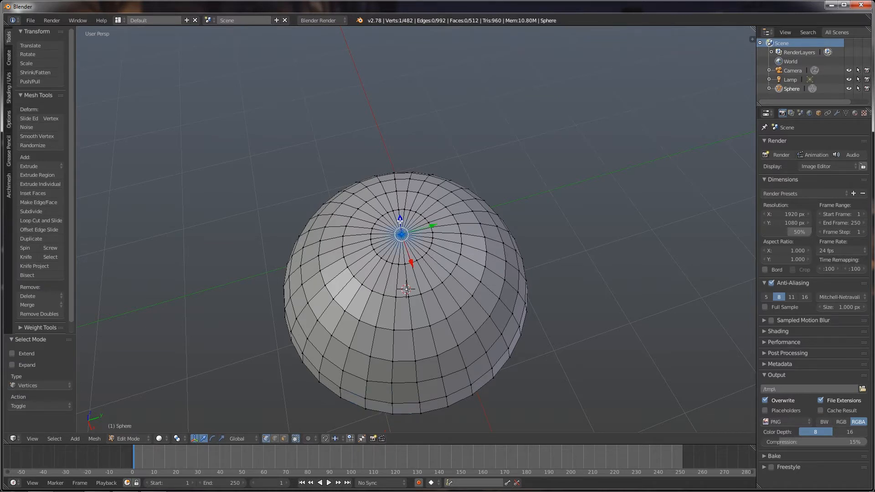
Step: Try to move the top pole vertex up about 0.248 along Z without proportional editing
left_click_drag(400, 219, 400, 205)
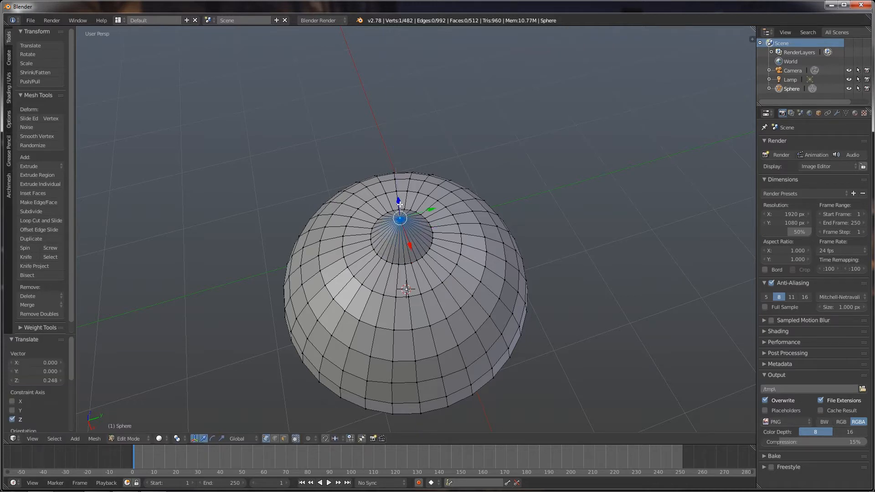
middle_click_drag(435, 280, 428, 267)
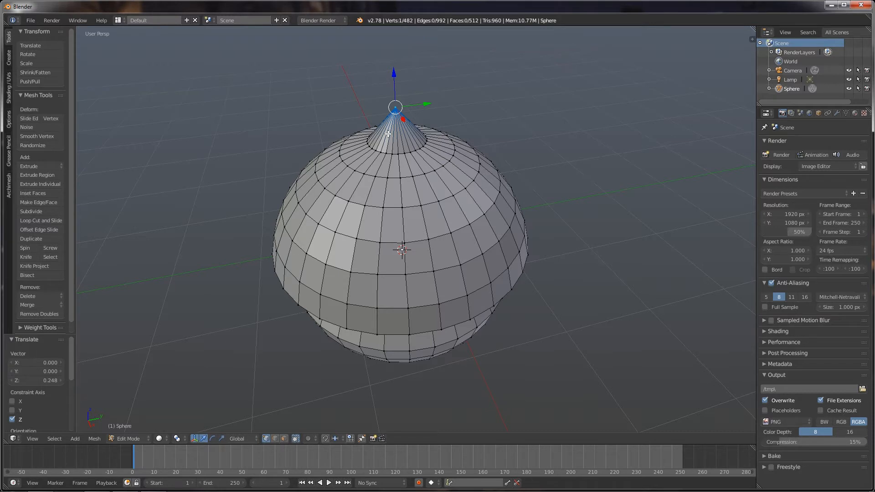
Step: Enable proportional editing for the mesh
left_click(314, 437)
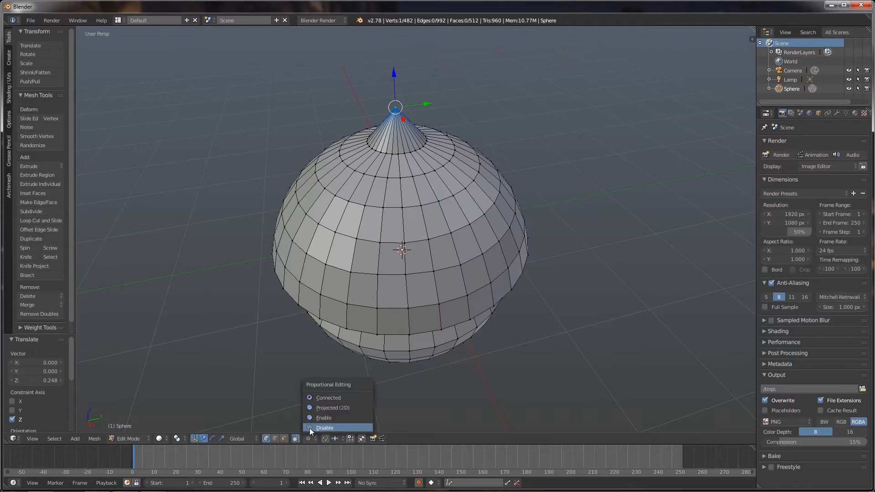
left_click(331, 418)
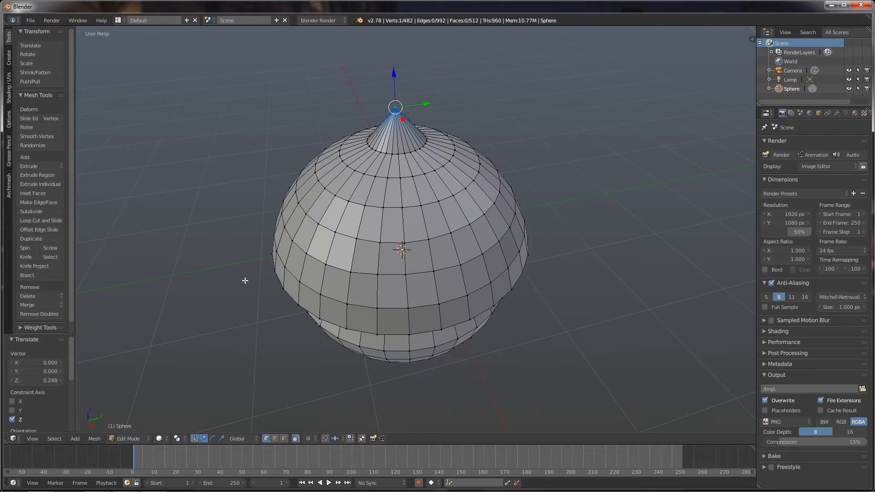
key("o")
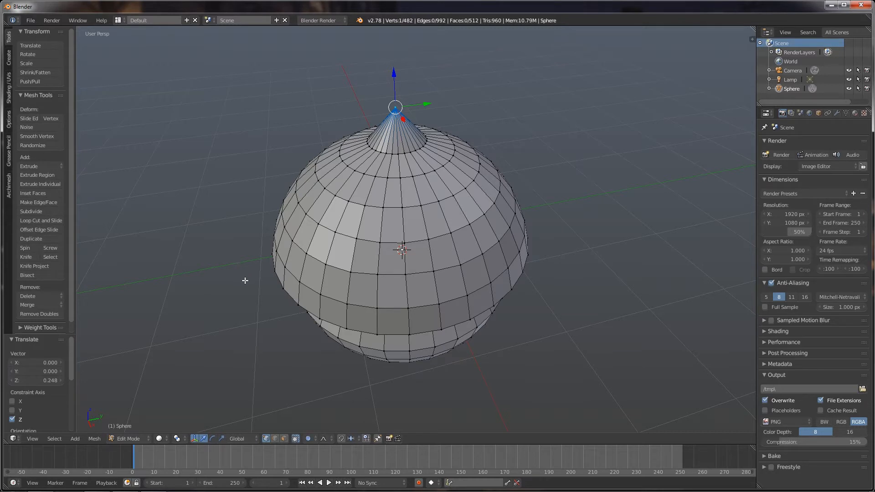
Step: Undo the last vertex move and raise the top pole vertex about 0.279 along Z with smooth proportional editing at size 1.00
key("ctrl+z")
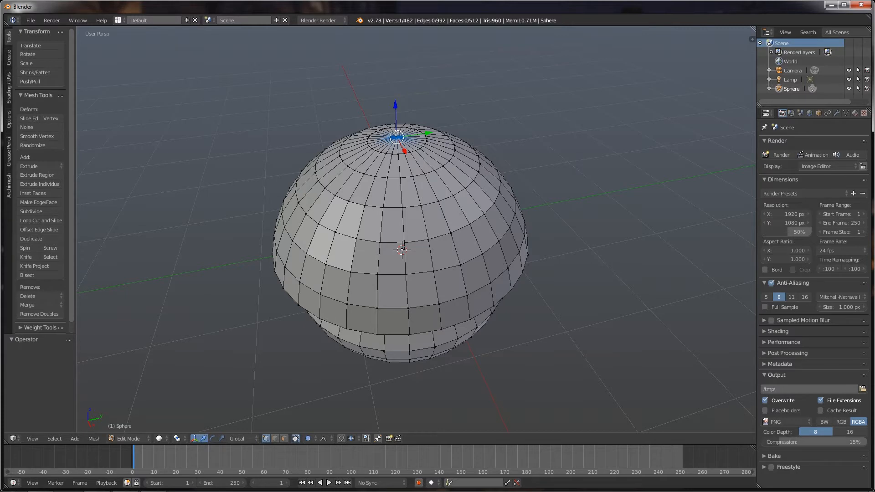
key("g")
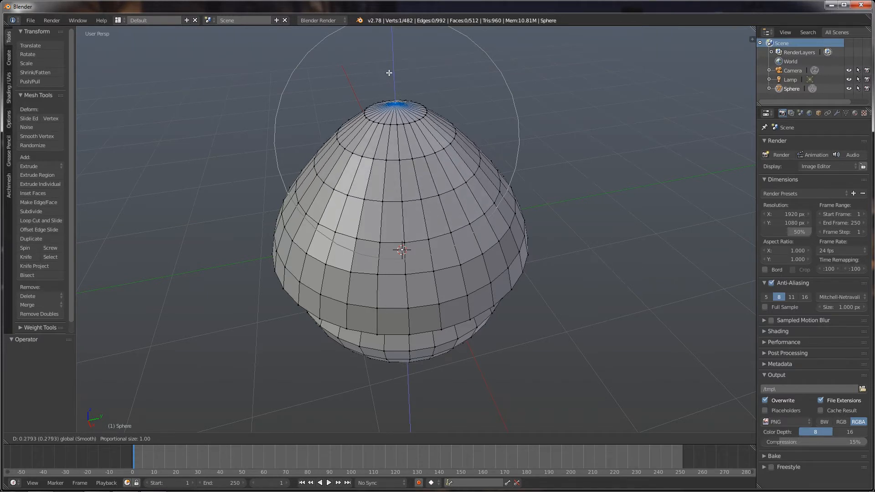
left_click(388, 73)
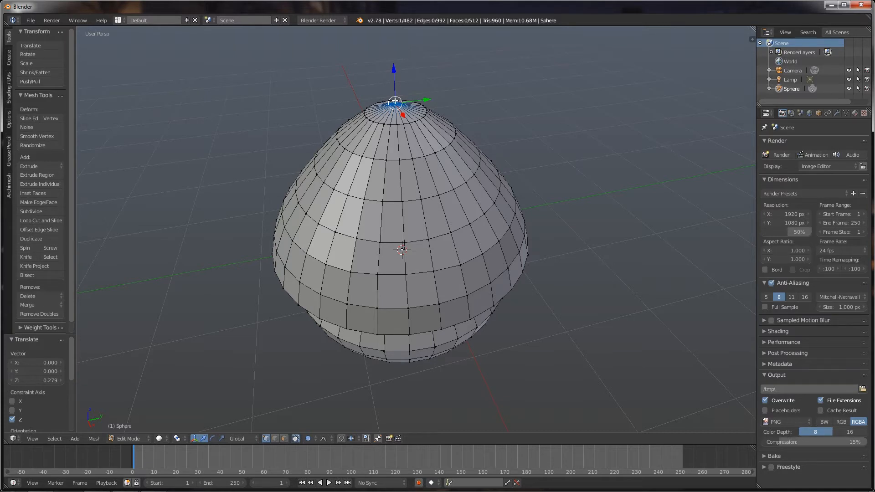
Step: Move the top pole vertex freely by about -0.068, 0.013, 0.084, adjusting the proportional size to 0.91
left_click_drag(395, 101, 394, 100)
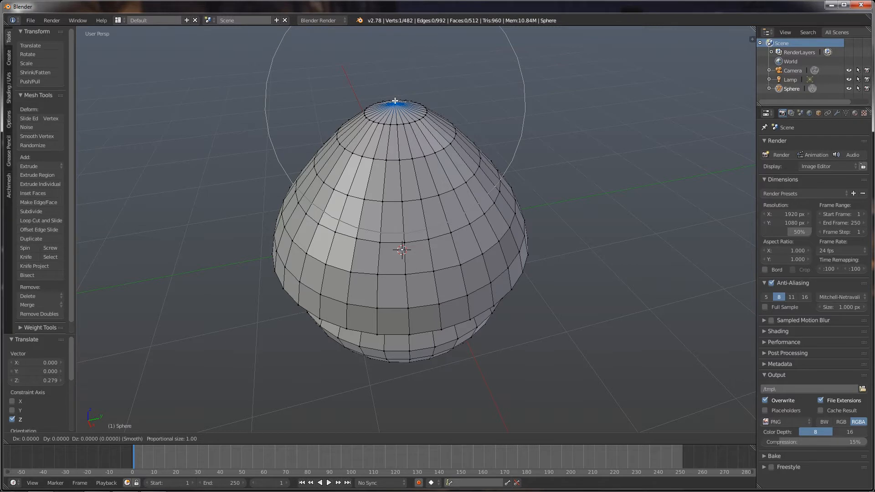
scroll(394, 100, "up", 2)
scroll(394, 101, "down", 3)
scroll(394, 101, "up", 3)
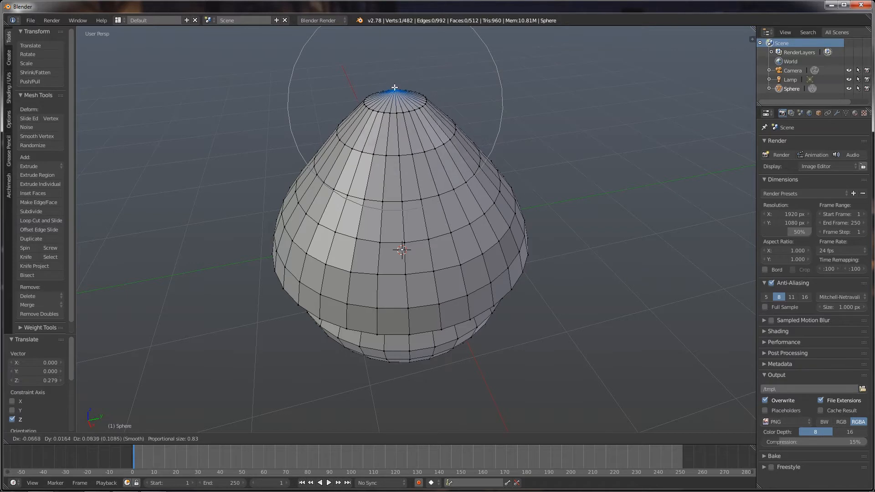
scroll(395, 99, "down", 1)
scroll(394, 99, "up", 1)
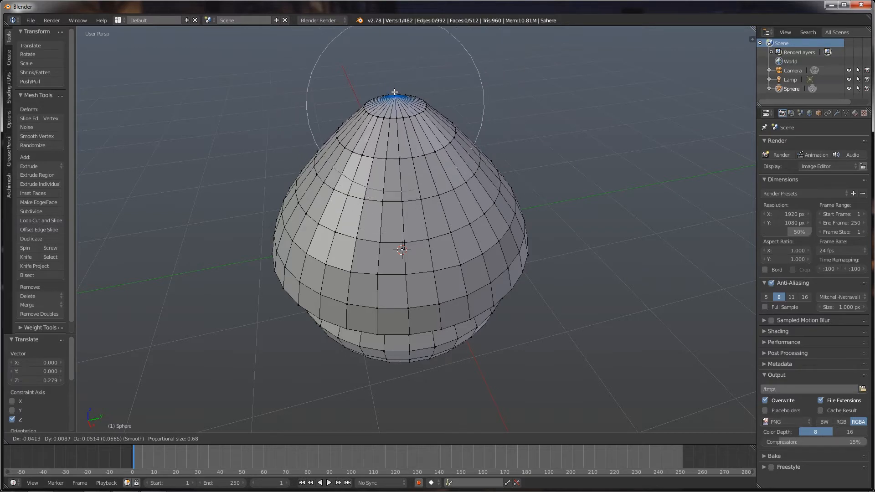
scroll(395, 85, "down", 1)
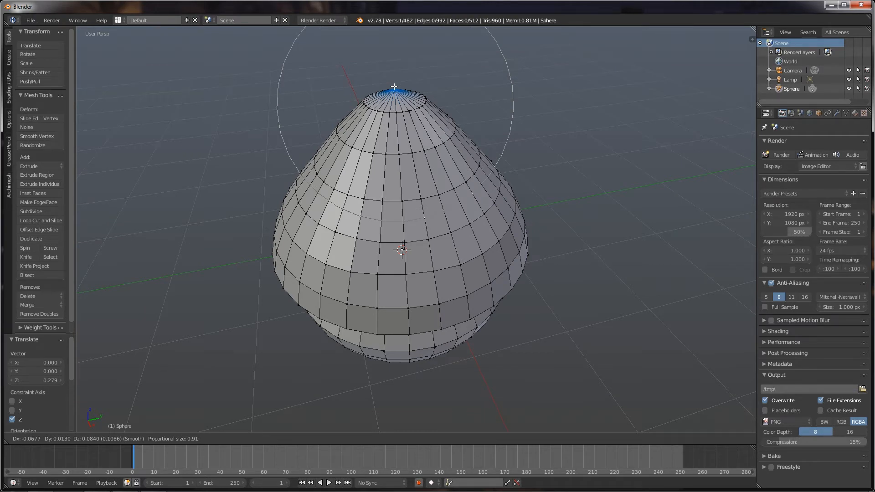
left_click(394, 87)
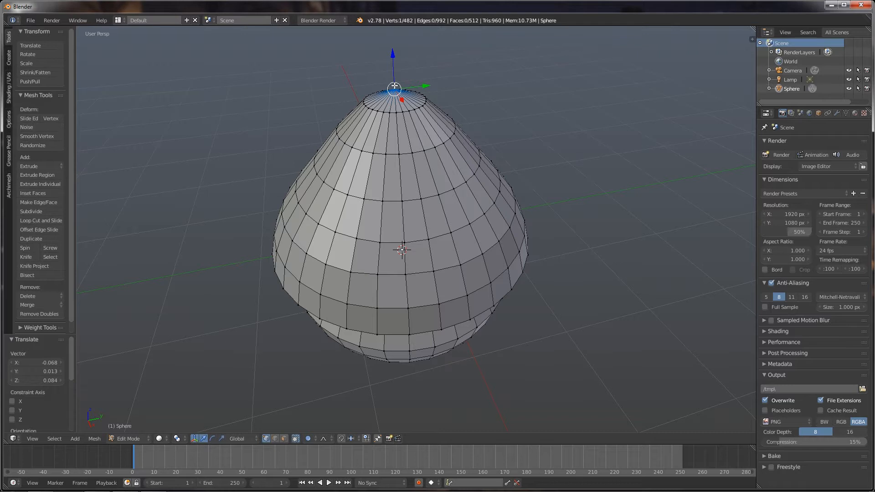
Step: Return to Object Mode and delete the deformed sphere
key("Tab")
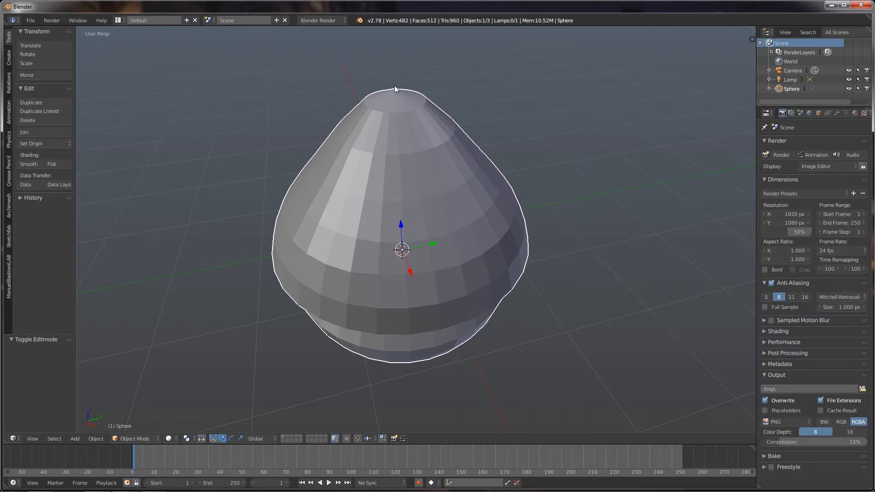
key("x")
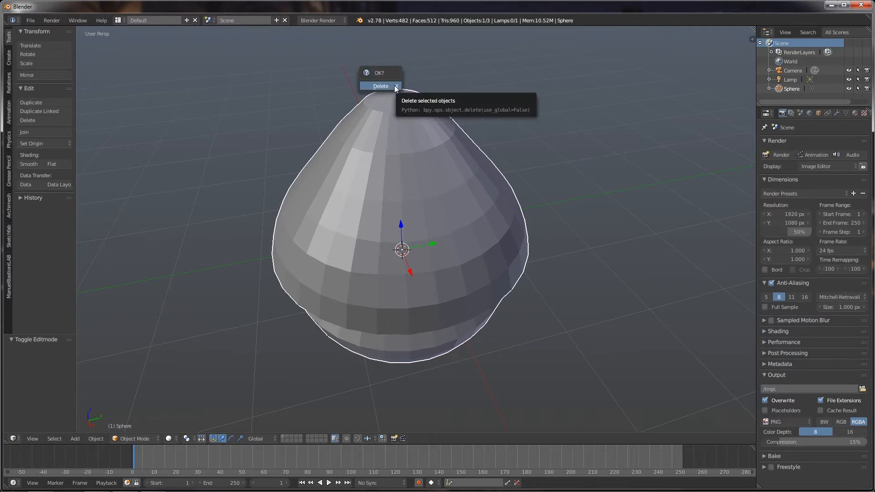
left_click(381, 86)
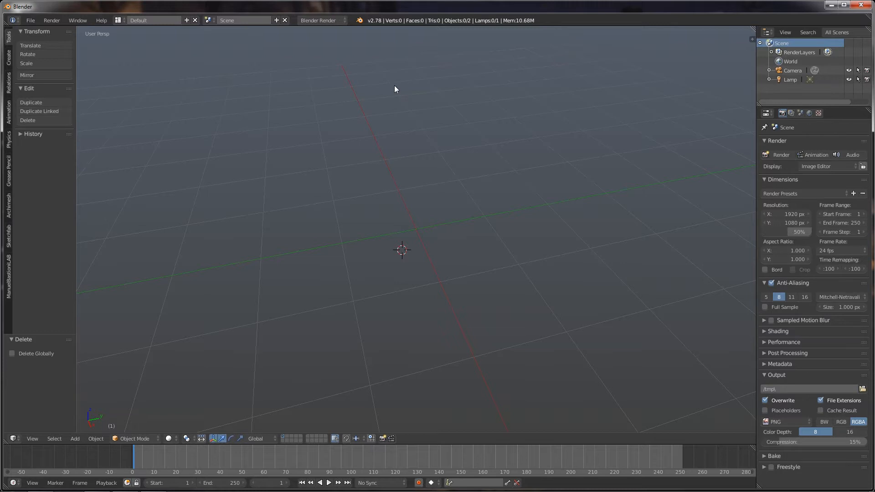
Step: Add a cube mesh to the empty scene
key("shift+a")
mouse_move(394, 85)
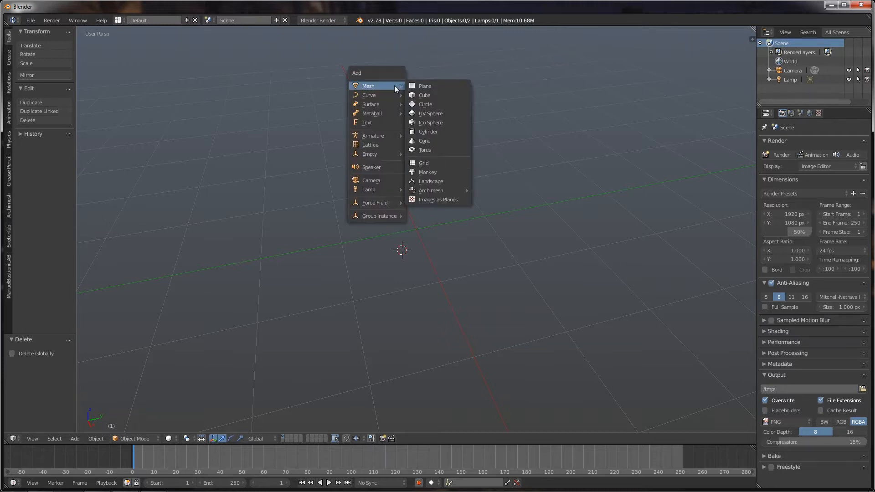
left_click(441, 96)
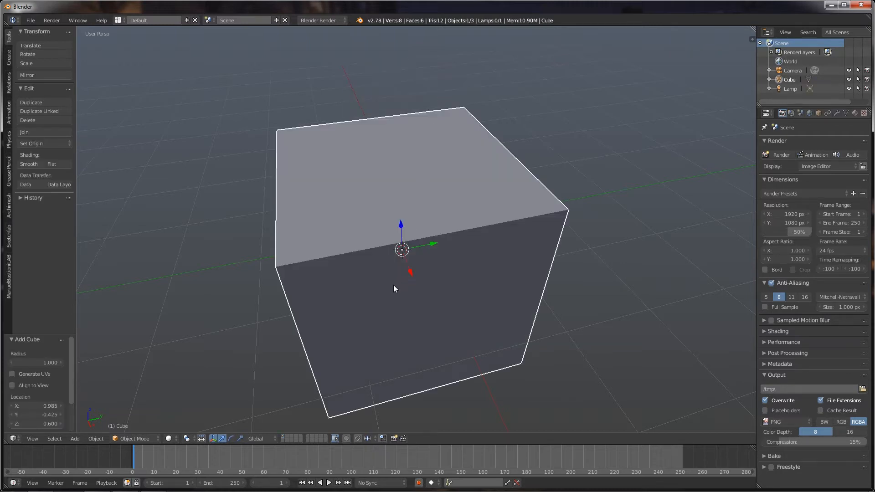
middle_click_drag(392, 283, 392, 247)
scroll(382, 237, "down", 3)
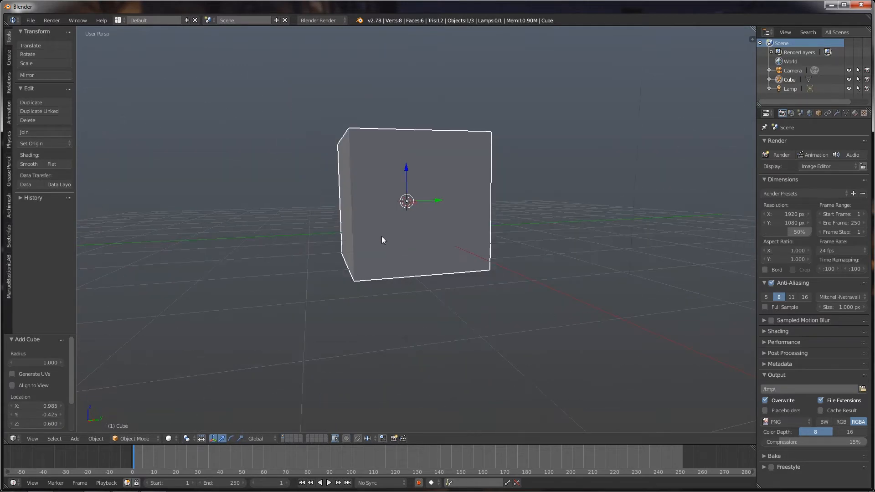
scroll(374, 241, "up", 1)
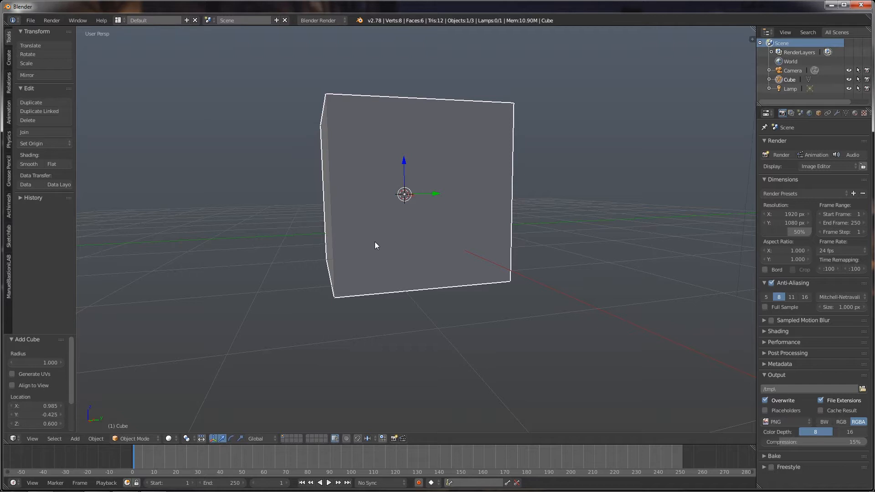
Step: Enter Edit Mode and subdivide the whole cube with 20 cuts
key("Tab")
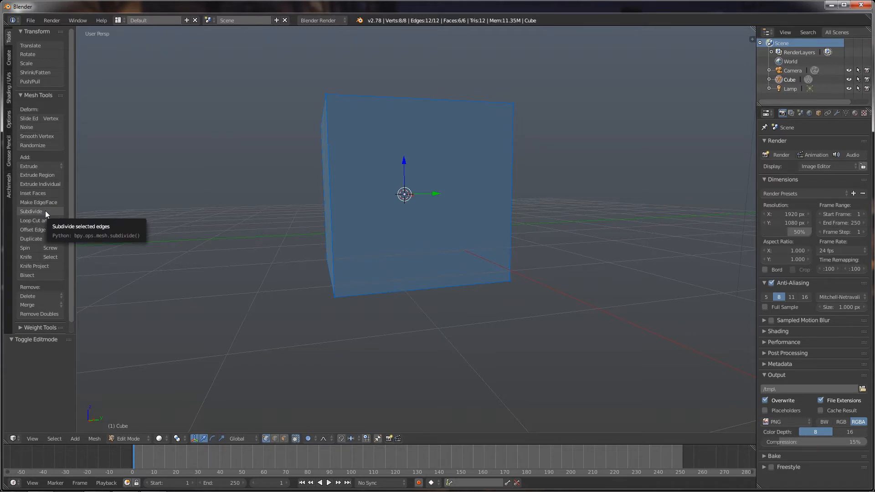
left_click(31, 211)
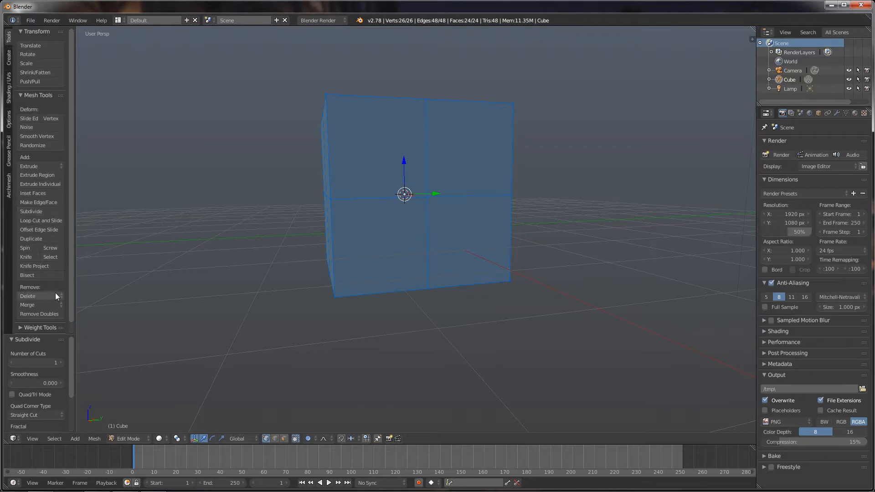
left_click(37, 362)
type("20")
key("Return")
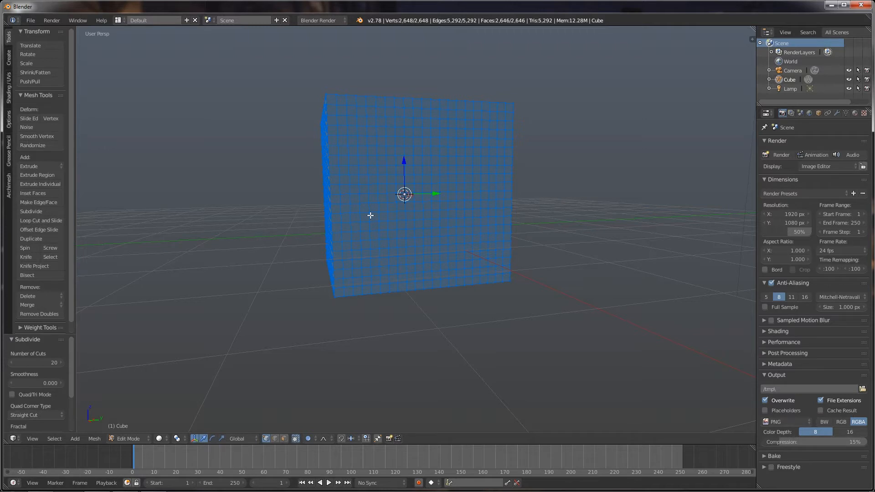
Step: Switch the cube to Sculpt Mode and try a SculptDraw stroke down its front face, then undo the stroke
left_click(148, 439)
left_click(141, 408)
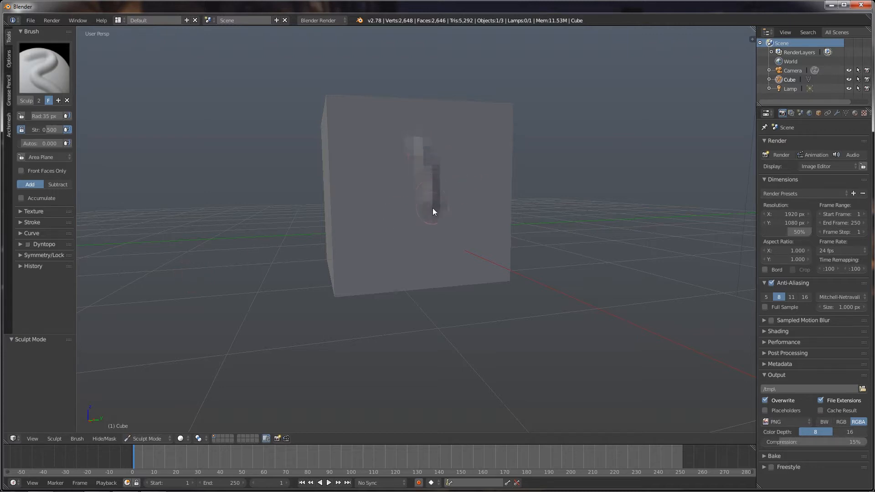
mouse_move(432, 208)
left_mouse_down()
mouse_move(438, 241)
mouse_move(414, 149)
left_mouse_up()
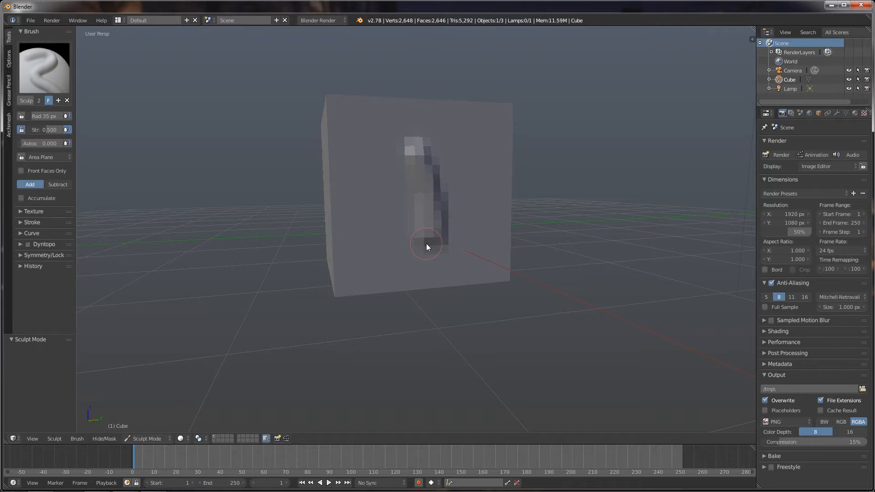
key("ctrl+z")
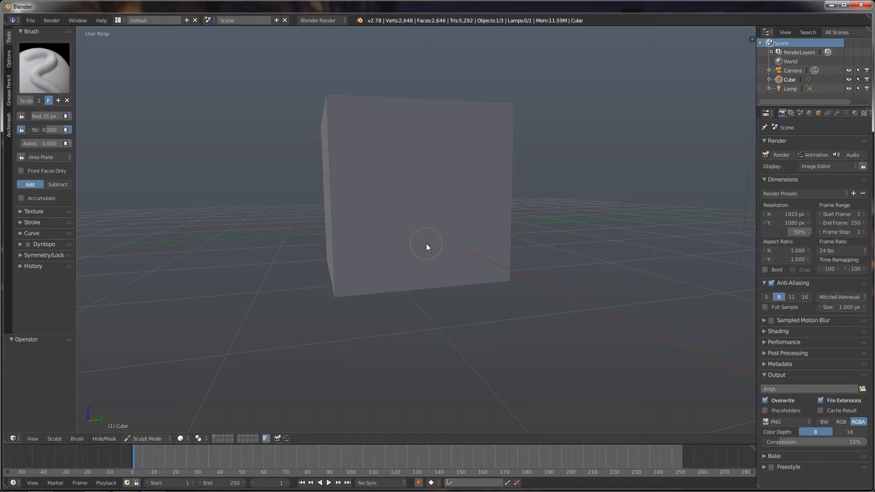
Step: Widen the brush settings area and look over the available sculpt brushes, keeping SculptDraw
left_click_drag(76, 200, 110, 198)
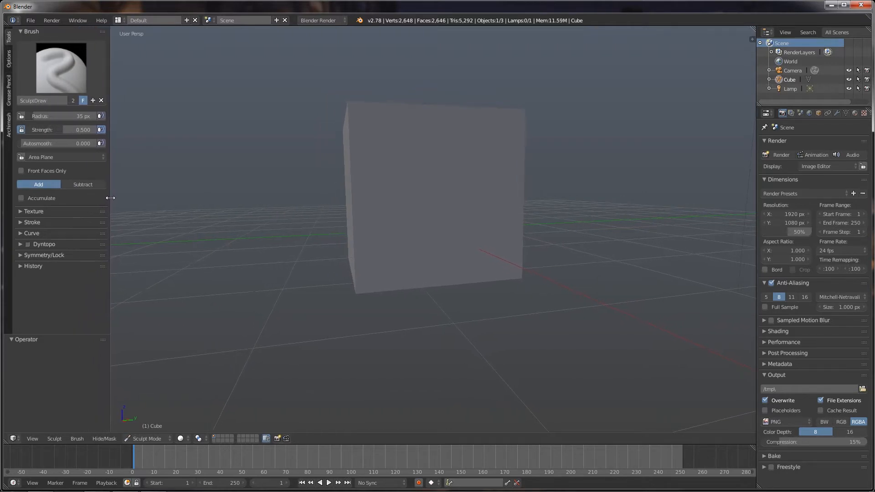
left_click(67, 71)
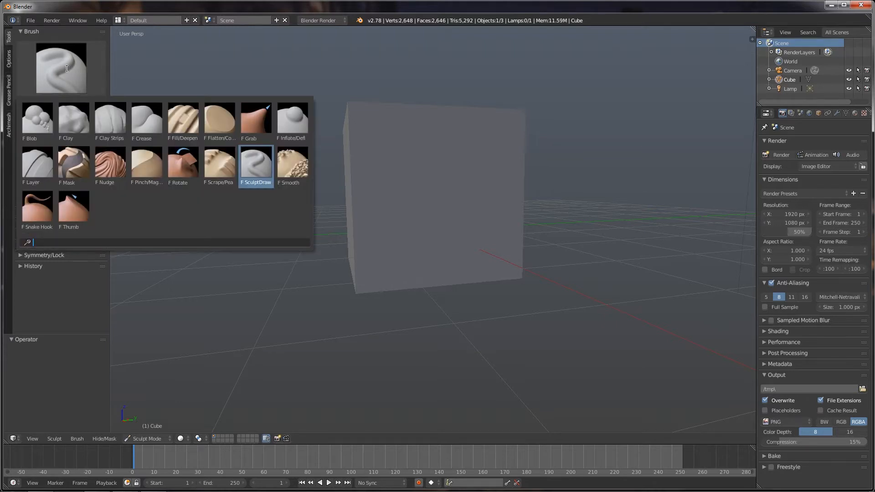
left_click(67, 69)
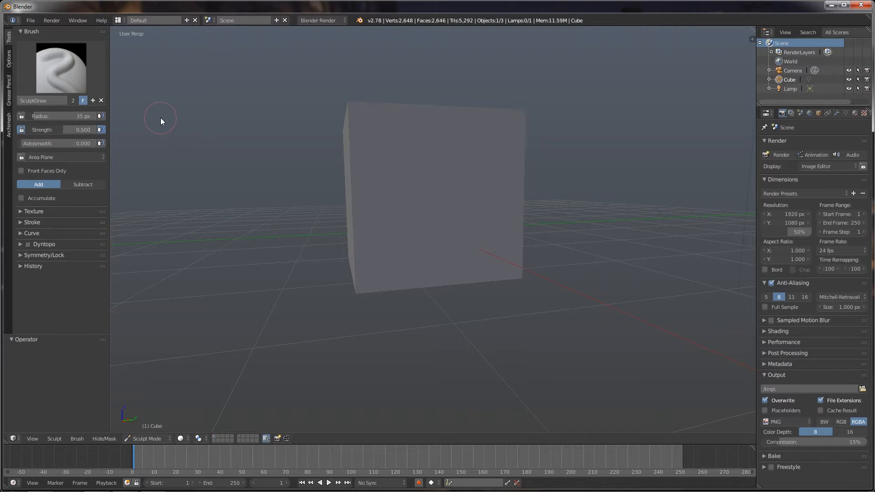
Step: Try different SculptDraw brush sizes and set the radius to 60 px
left_click_drag(57, 116, 102, 116)
left_click_drag(48, 115, 30, 116)
key("f")
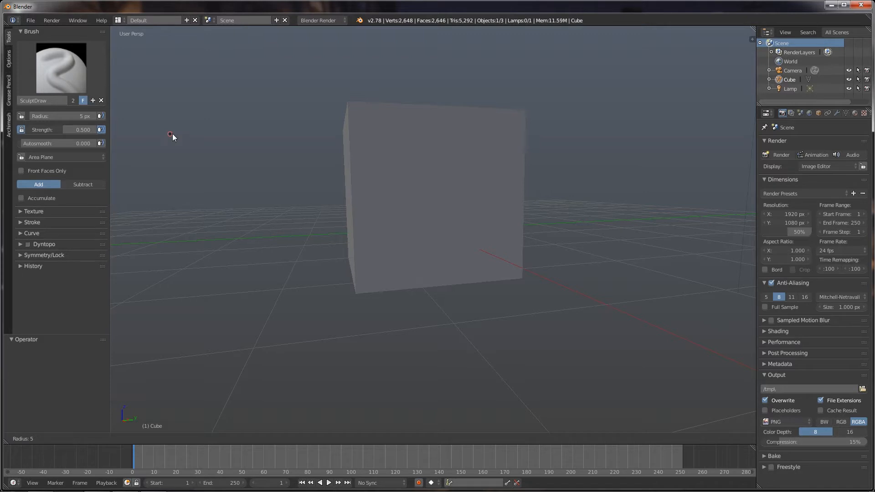
left_click(168, 162)
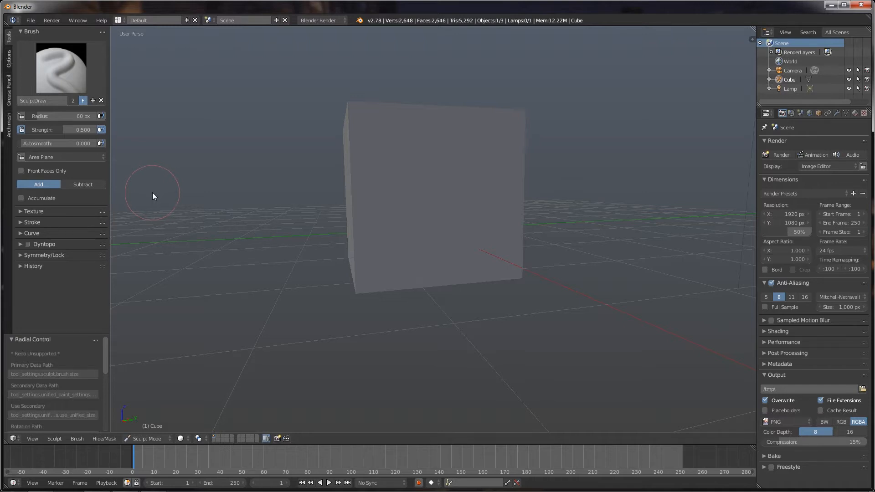
Step: Examine the sculpt brush's Texture, Stroke, Curve and Symmetry/Lock settings
left_click(21, 211)
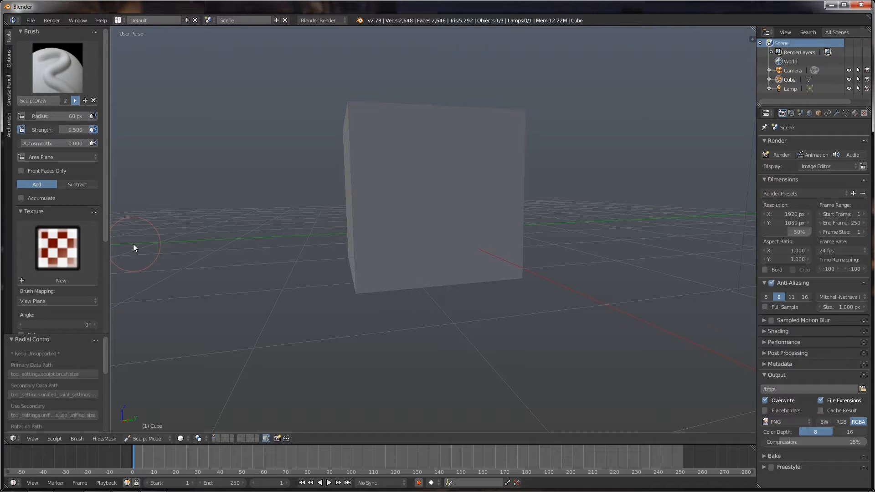
left_click(20, 210)
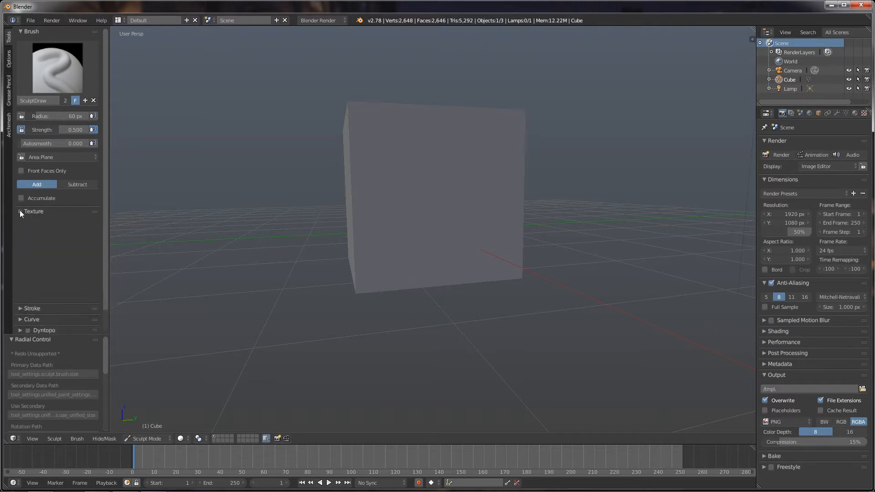
left_click(20, 222)
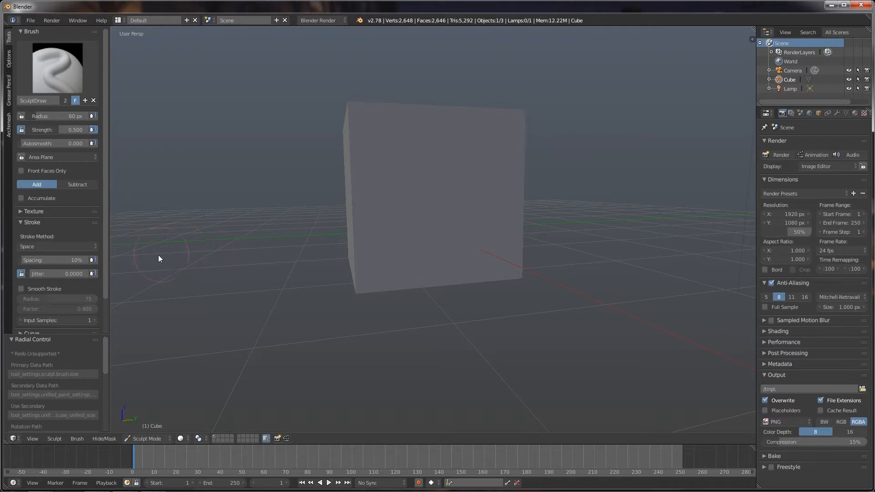
left_click(59, 246)
left_click(21, 222)
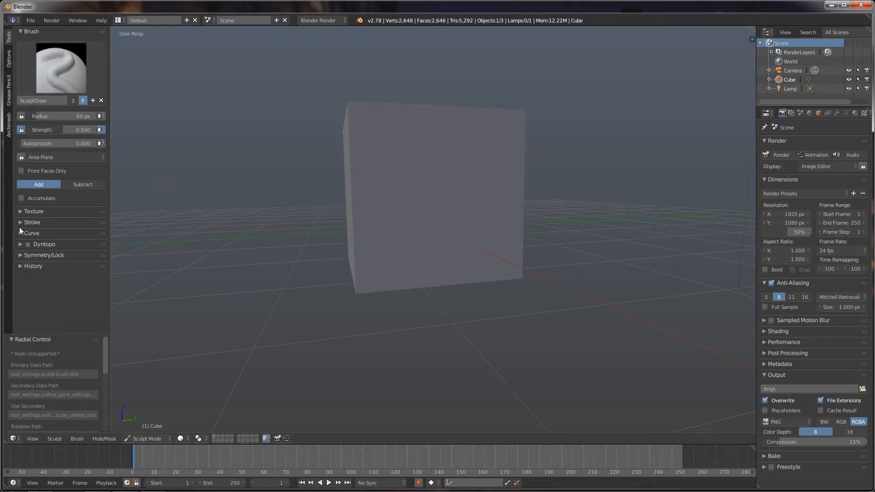
left_click(21, 233)
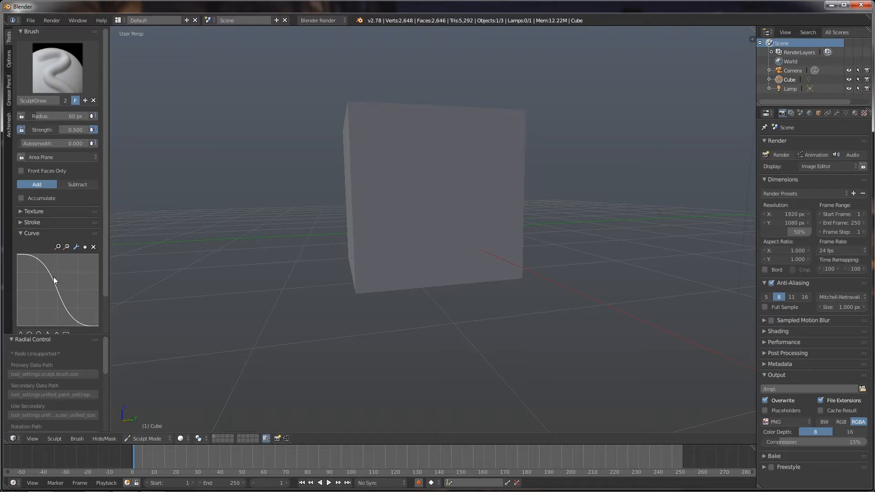
left_click(21, 233)
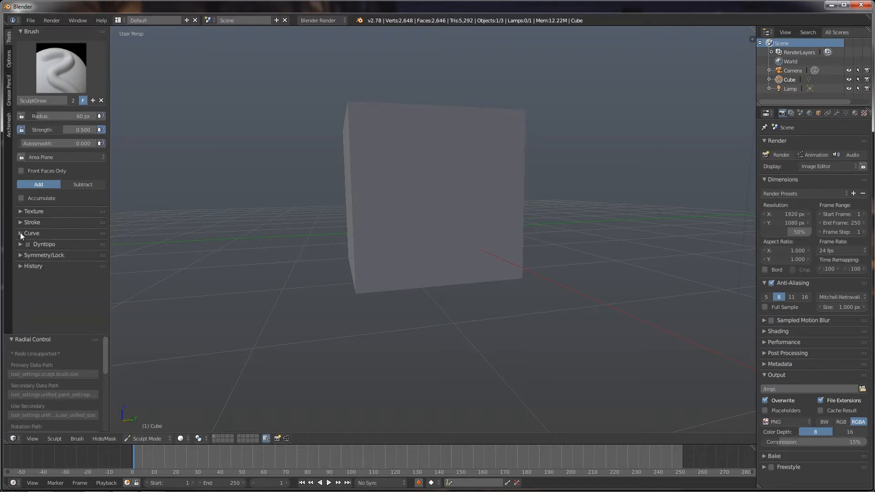
left_click(20, 255)
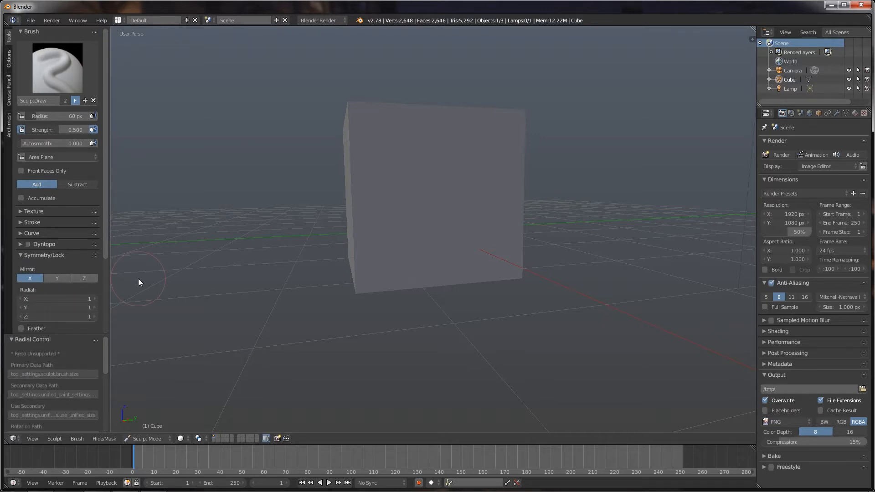
left_click(21, 255)
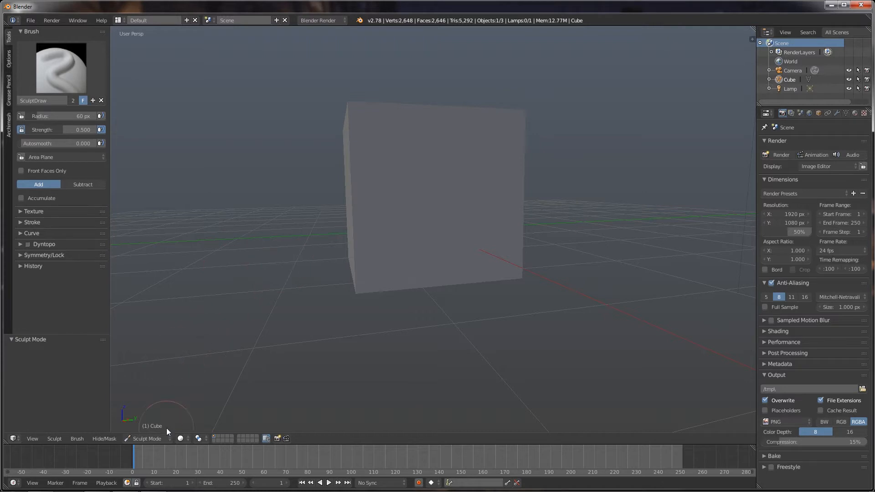
Step: Return the cube to Object Mode and delete it from the scene
left_click(168, 436)
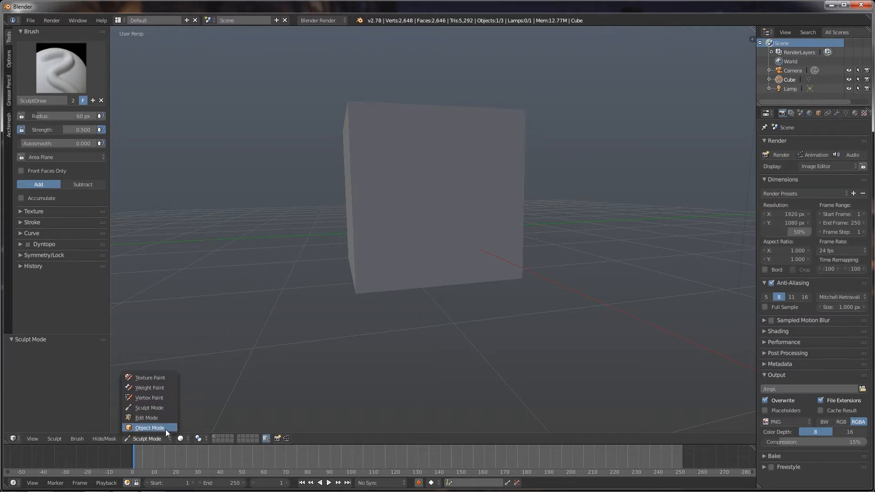
left_click(165, 429)
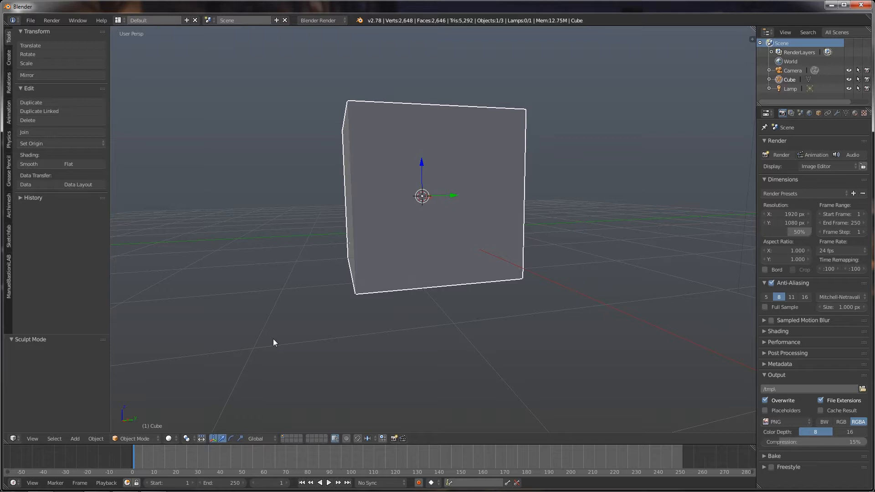
key("x")
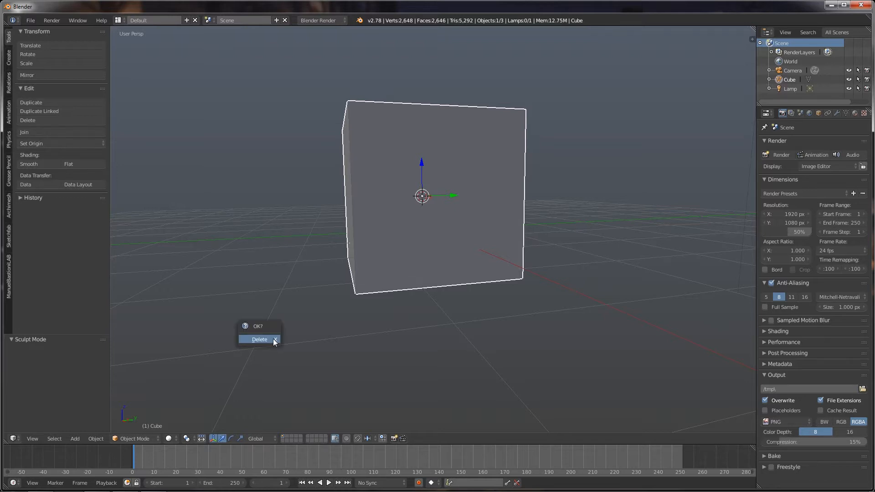
left_click(260, 339)
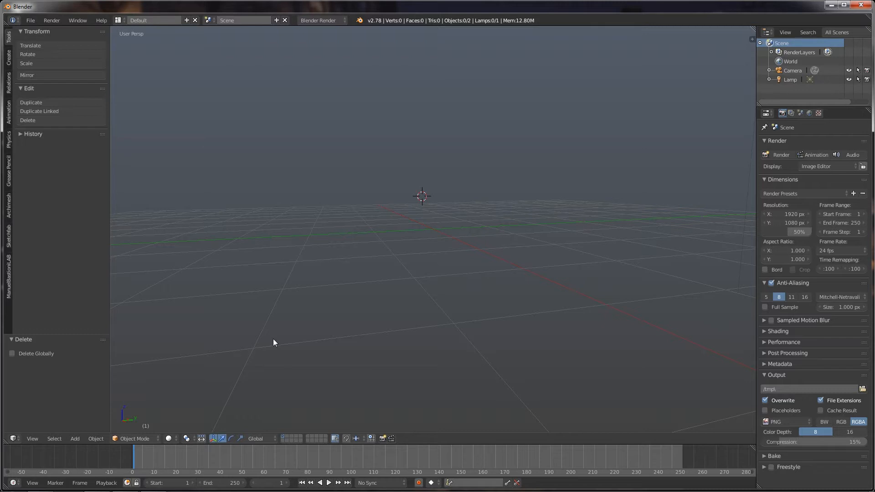
Step: Add a cylinder mesh at the 3D cursor
key("shift+a")
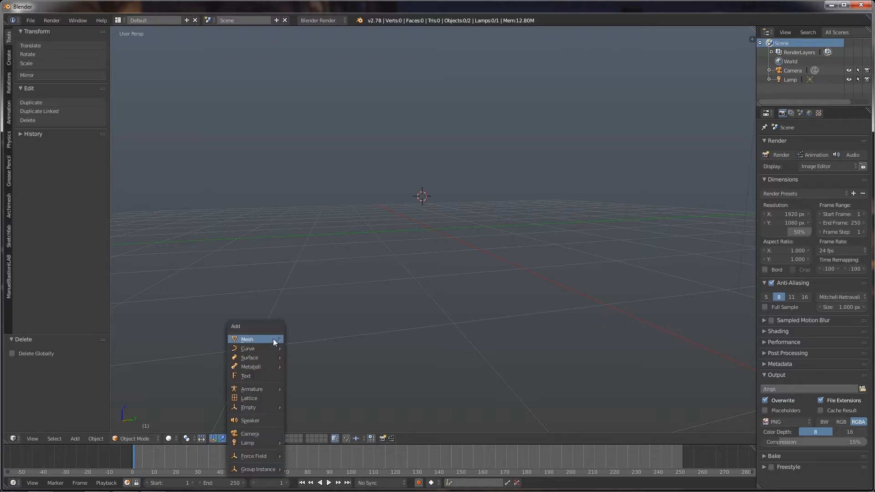
mouse_move(273, 340)
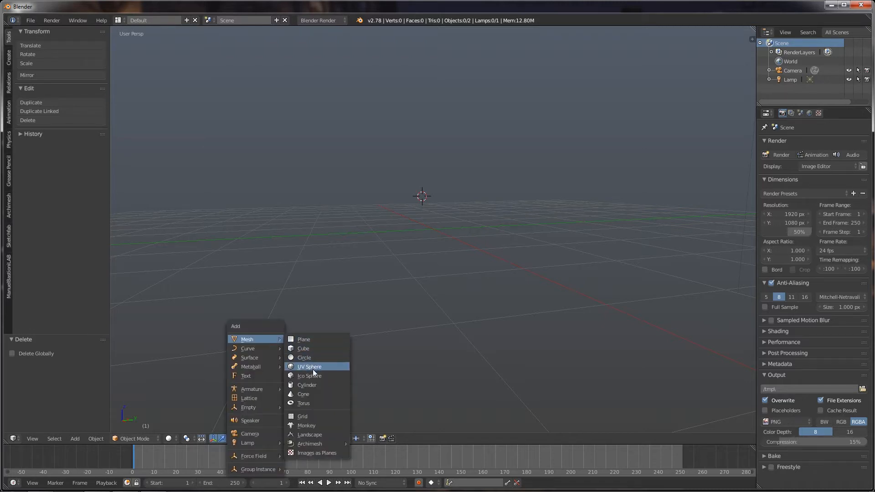
left_click(311, 384)
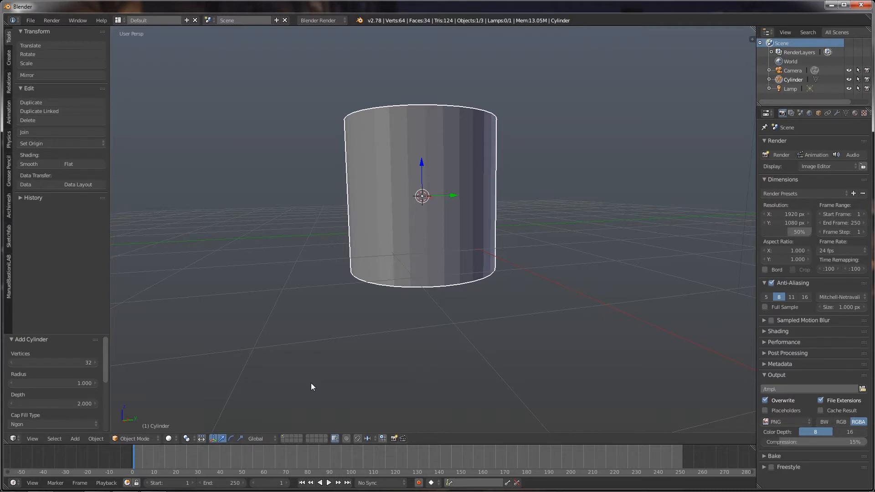
Step: Enter Edit Mode on the cylinder and switch to face selection
key("Tab")
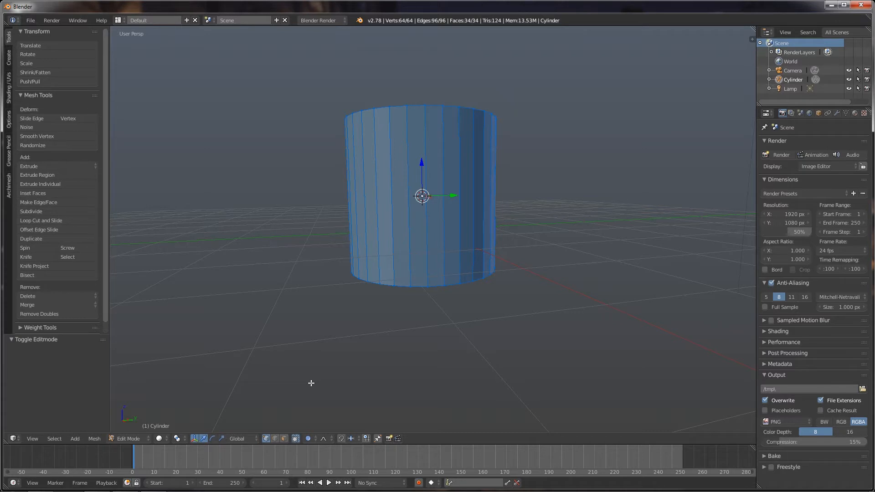
key("ctrl+Tab")
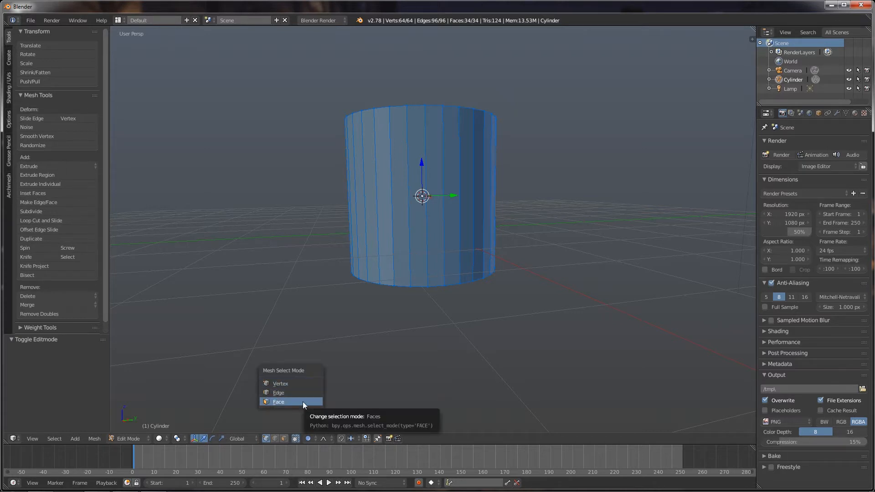
left_click(303, 400)
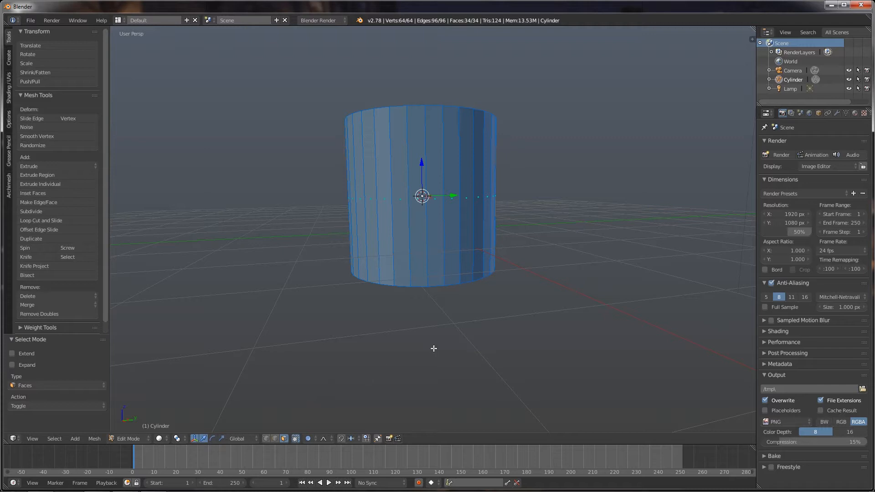
Step: Try Extrude Region on one front side face of the cylinder, about 2.26 outward, then undo it and deselect everything
right_click(436, 206)
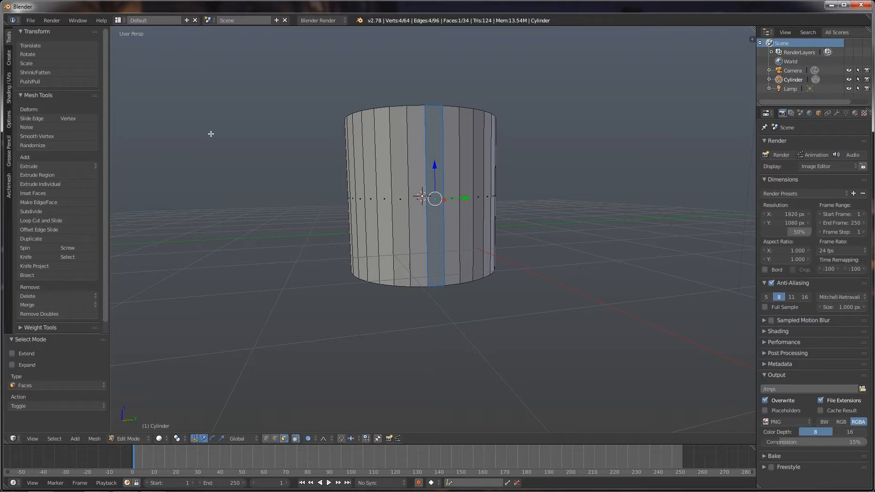
left_click(78, 176)
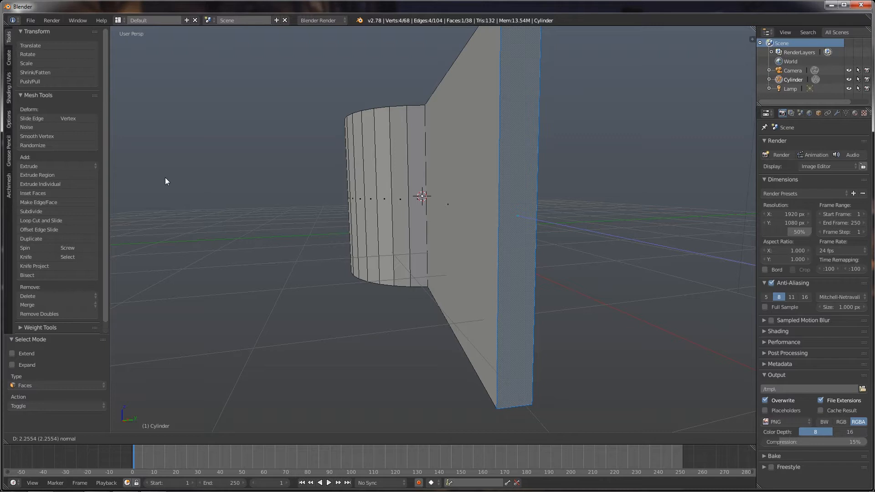
left_click(165, 182)
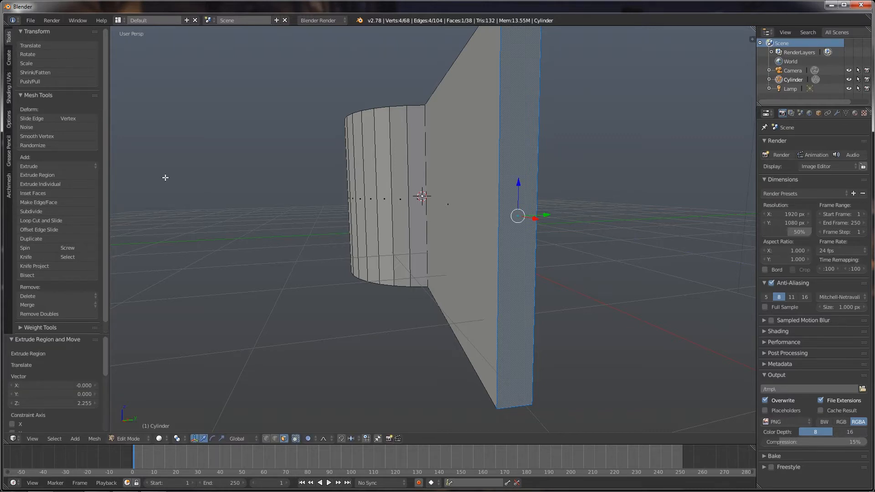
key("ctrl+z")
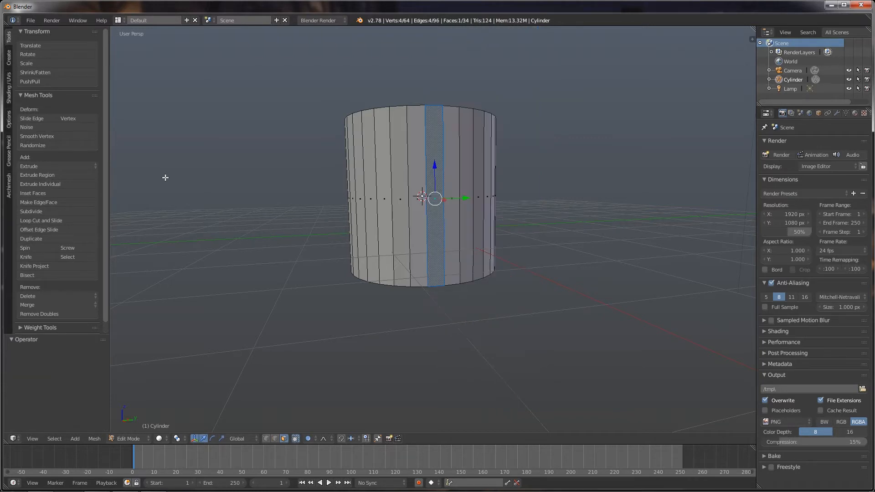
key("a")
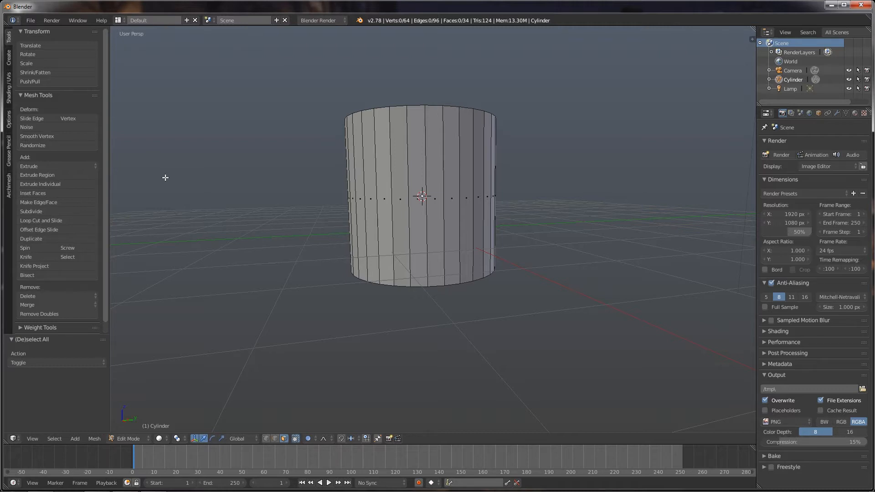
Step: Select three adjacent front side faces, try extruding them together as a region by about 2.19, and undo the extrusion
right_click(402, 212)
right_click(420, 213, "shift")
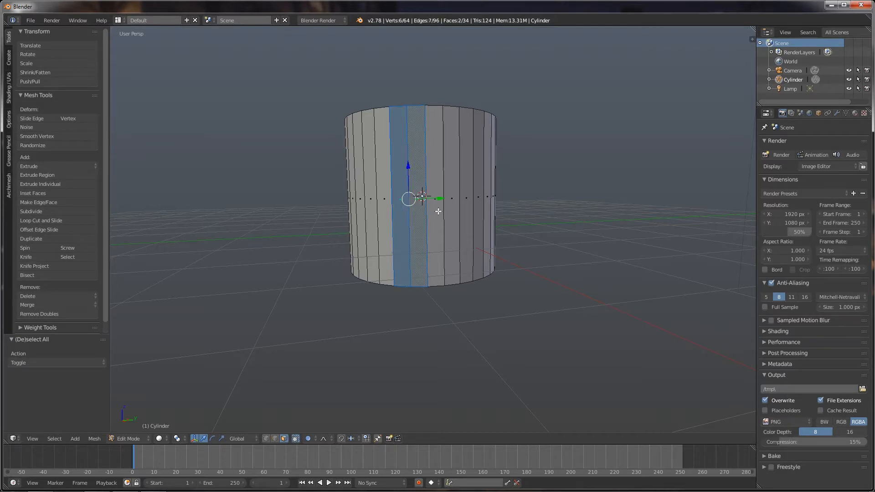
right_click(438, 212, "shift")
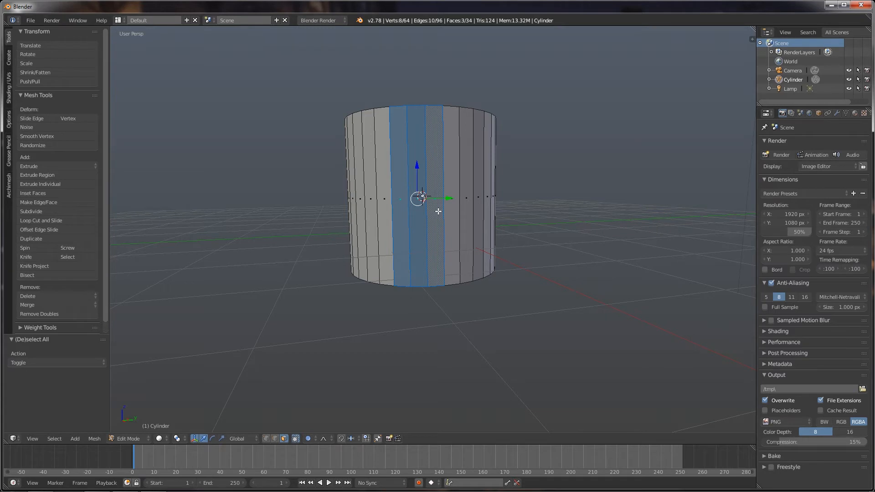
scroll(438, 211, "down", 2)
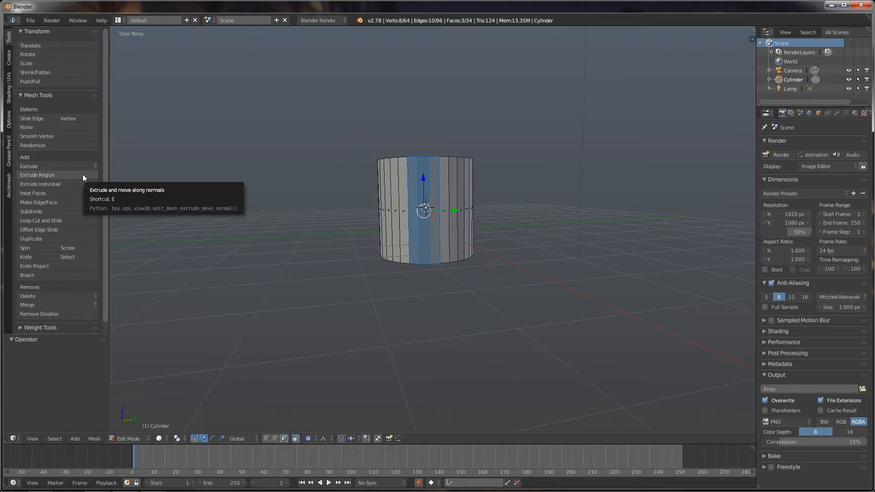
left_click(83, 174)
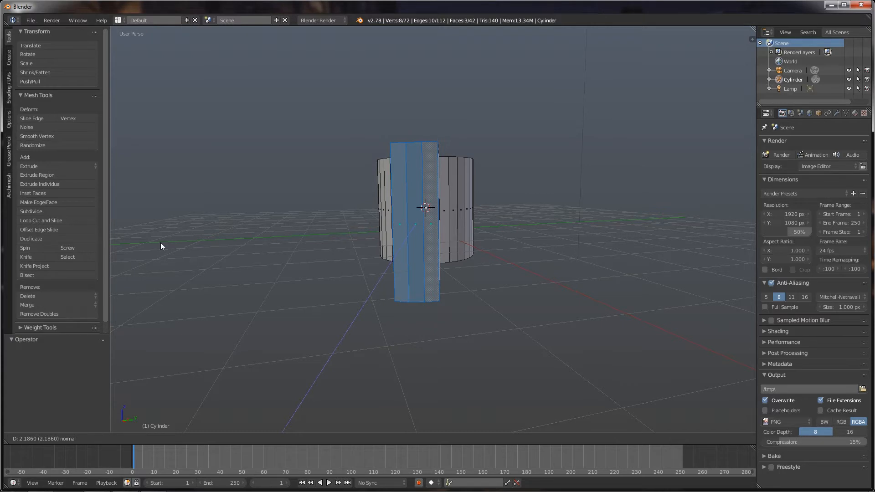
left_click(160, 242)
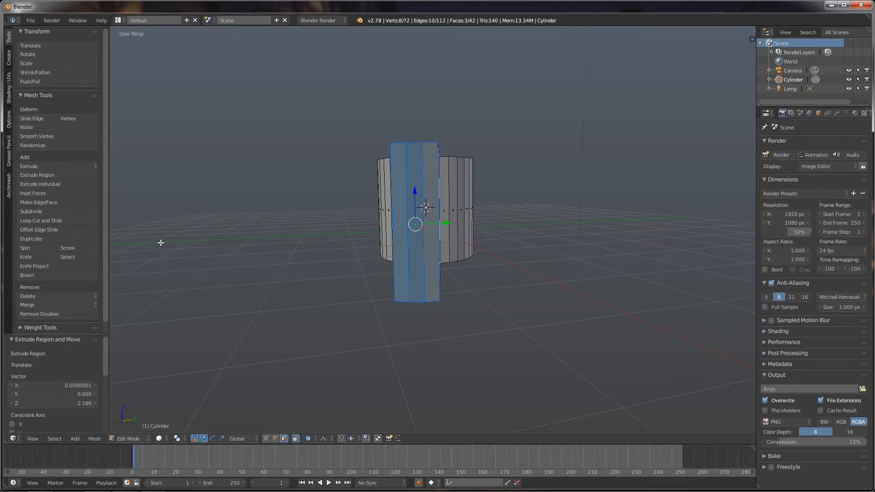
key("ctrl+z")
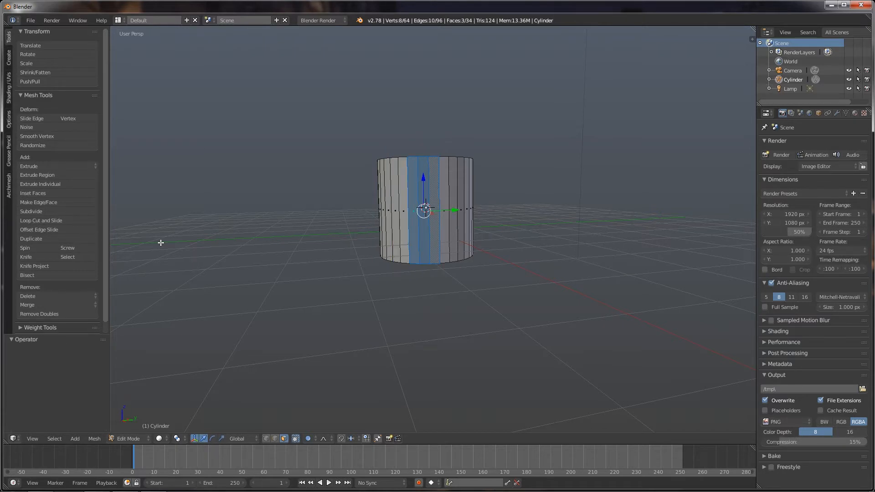
Step: Try Extrude Individual on the three selected side faces by about 2.29, then undo it and clear the selection
left_click(66, 184)
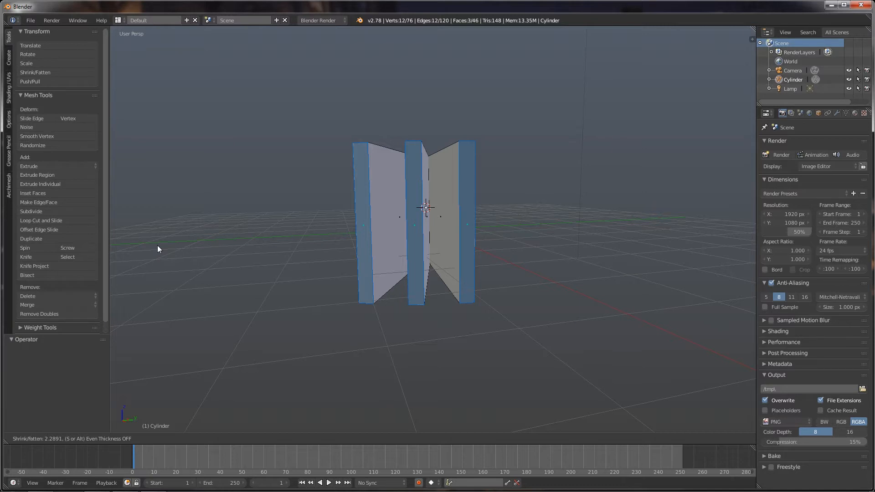
left_click(157, 246)
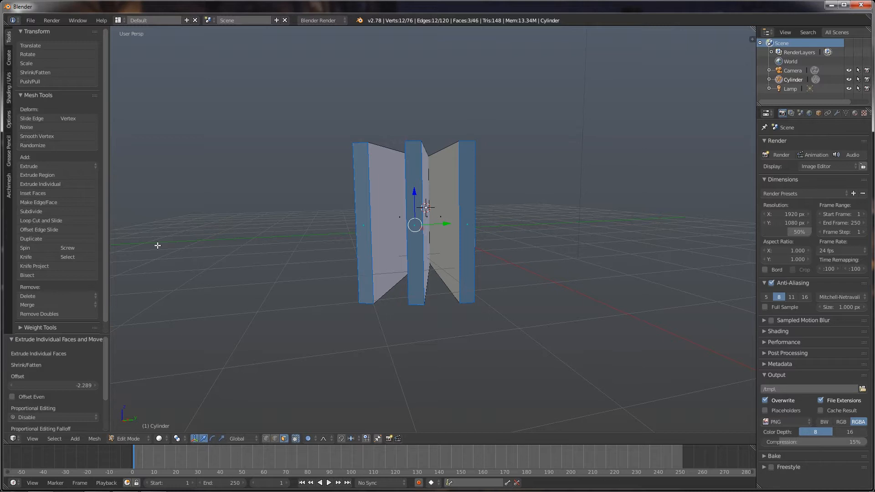
key("ctrl+z")
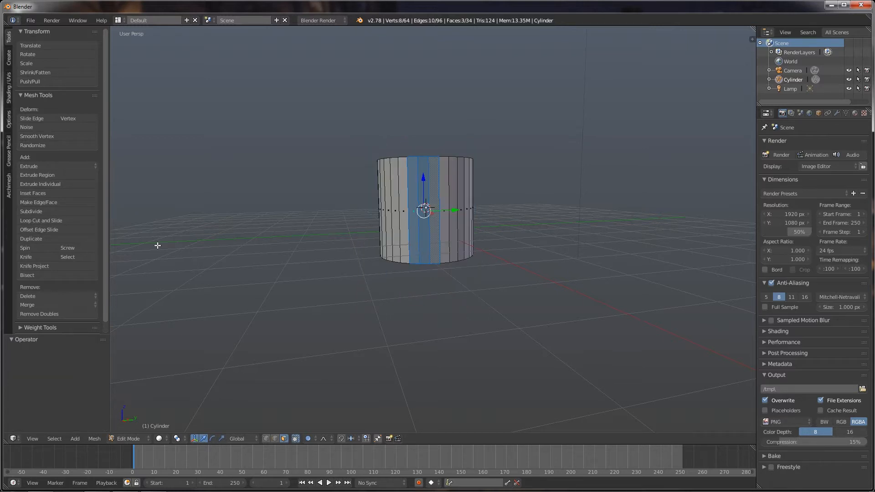
key("a")
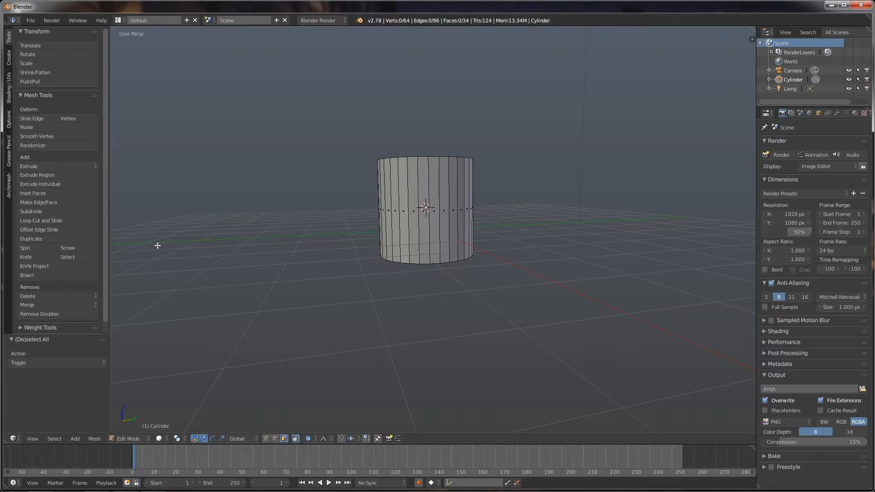
Step: Switch to vertex selection and select three adjacent vertices at the front of the cylinder's top rim
key("ctrl+Tab")
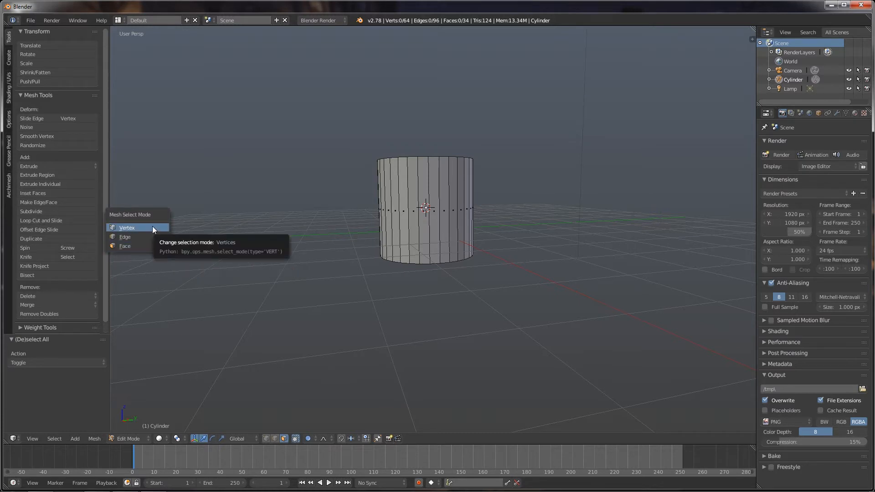
left_click(152, 228)
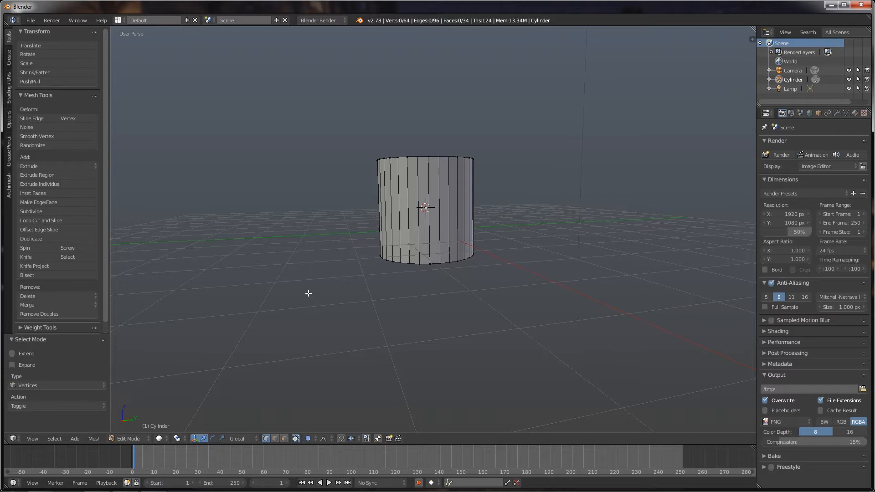
scroll(309, 292, "up", 2)
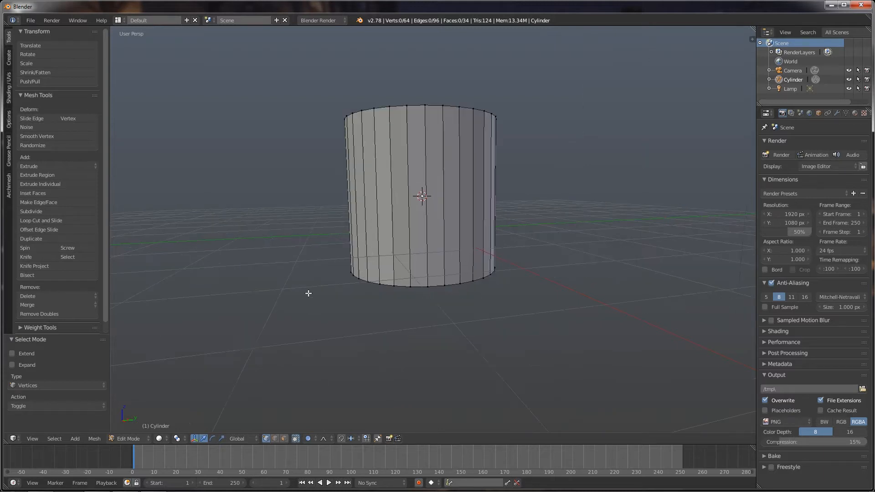
left_click(406, 106)
left_click(425, 106, "shift")
left_click(444, 106, "shift")
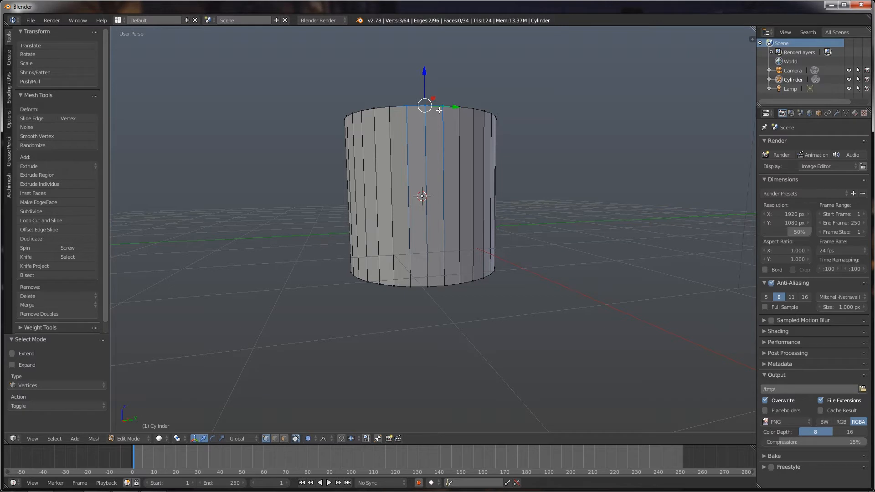
Step: Try Extrude Region on the three rim vertices, offset about 0.32, 0.99, -0.35 in X, Y, Z, and undo it
left_click(73, 174)
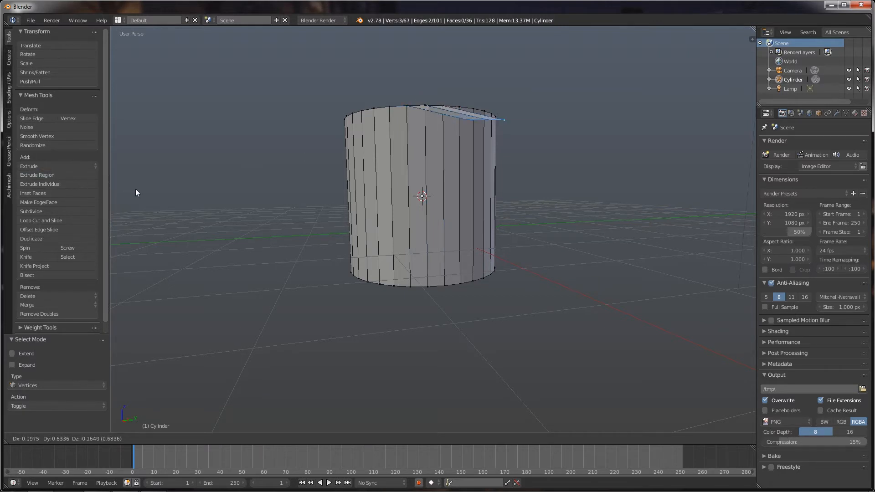
left_click(170, 206)
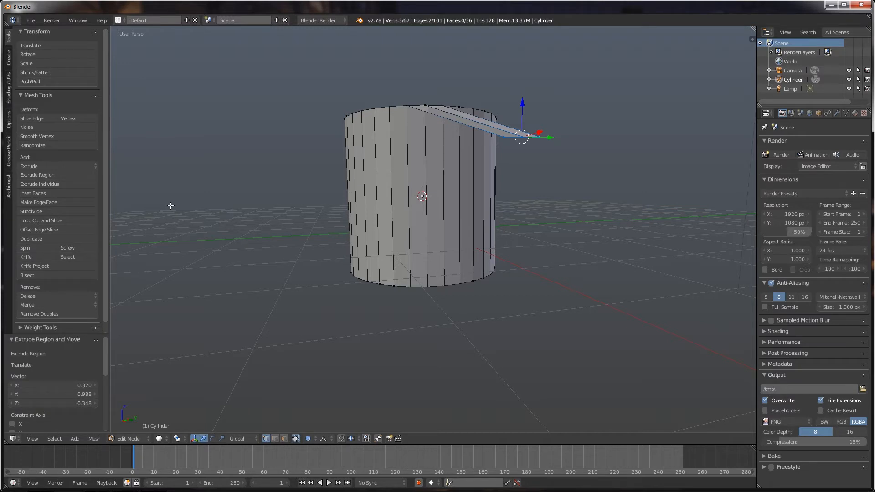
key("ctrl+z")
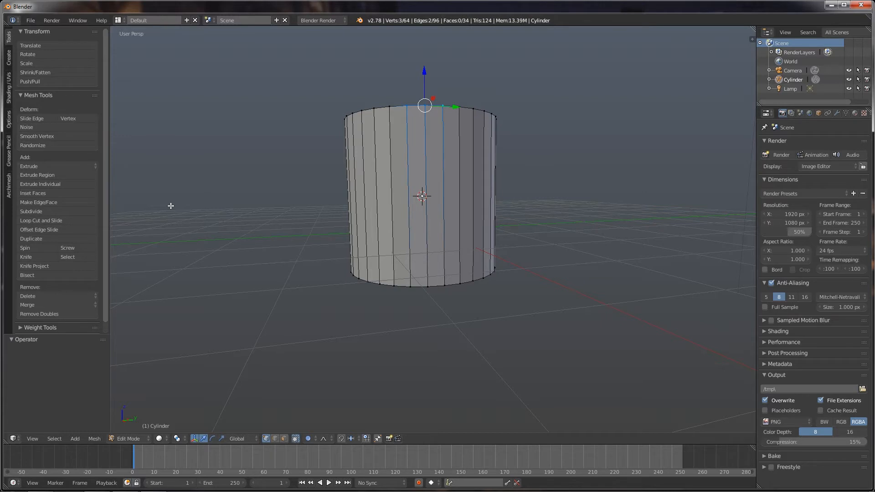
Step: Try Extrude Individual on the three rim vertices, offset about 0.20, 0.59, -0.30 in X, Y, Z, and undo it
left_click(67, 185)
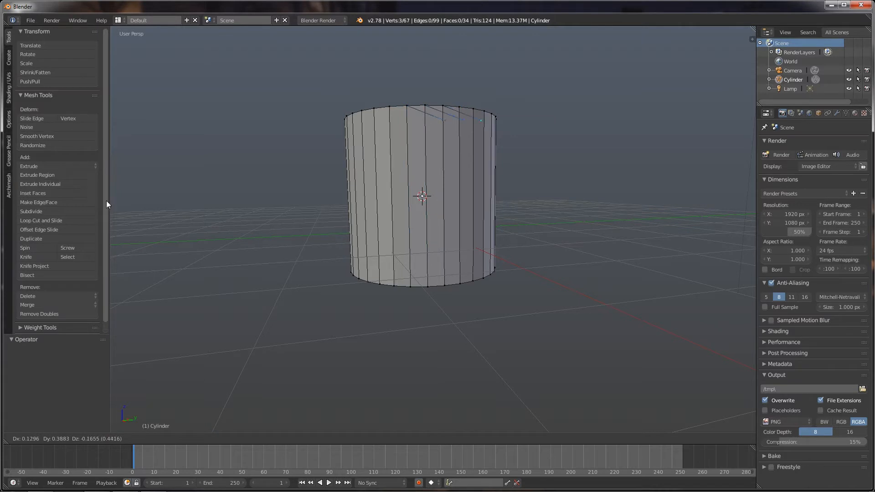
left_click(126, 213)
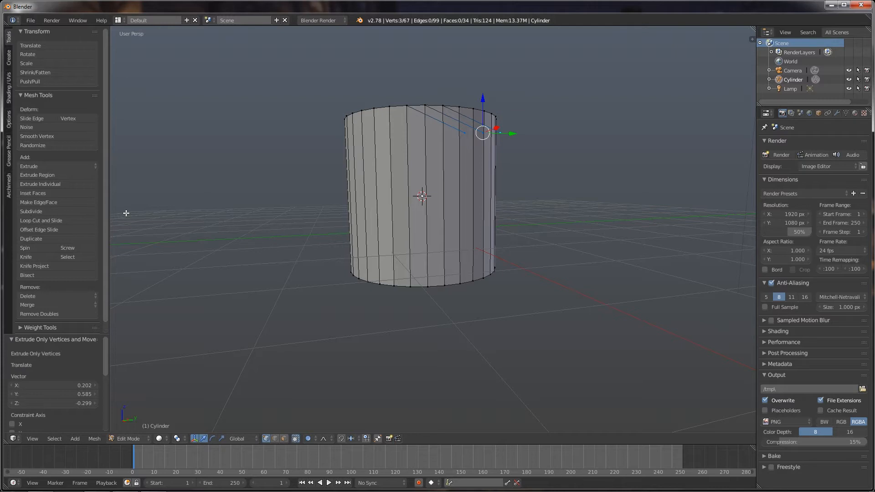
key("ctrl+z")
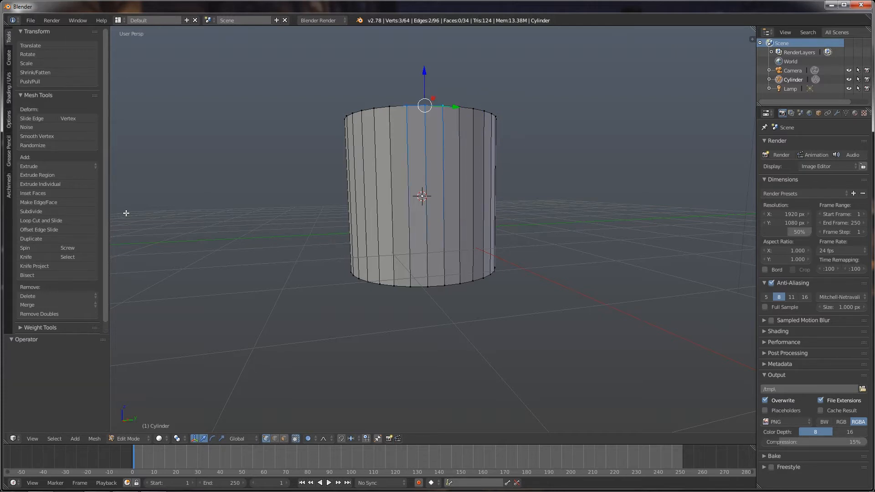
Step: Switch to edge selection and select three adjacent vertical edges at the front of the cylinder
key("a")
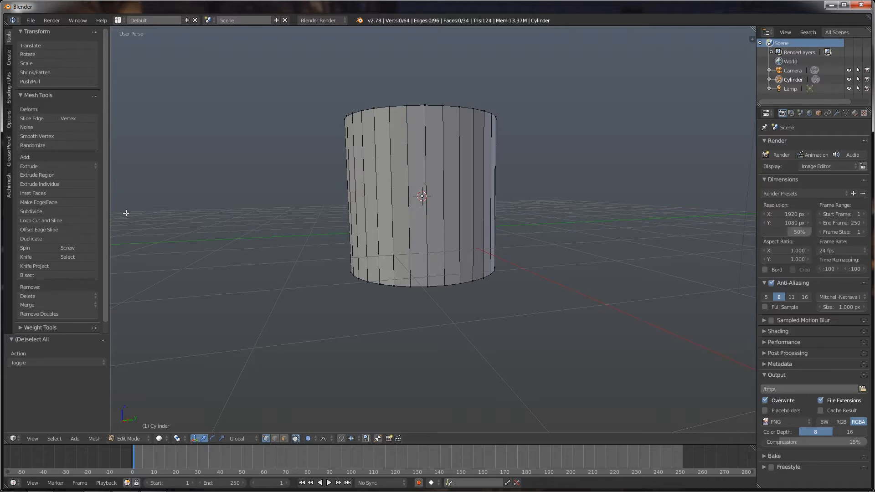
key("ctrl+Tab")
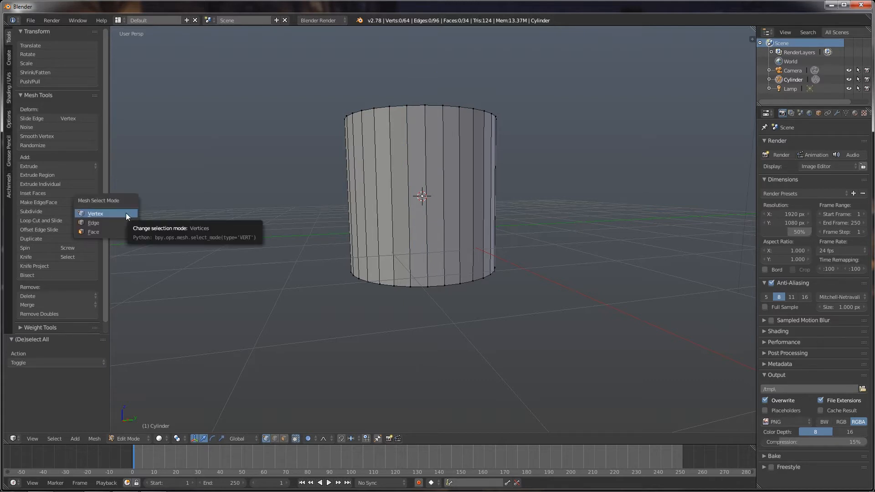
left_click(125, 225)
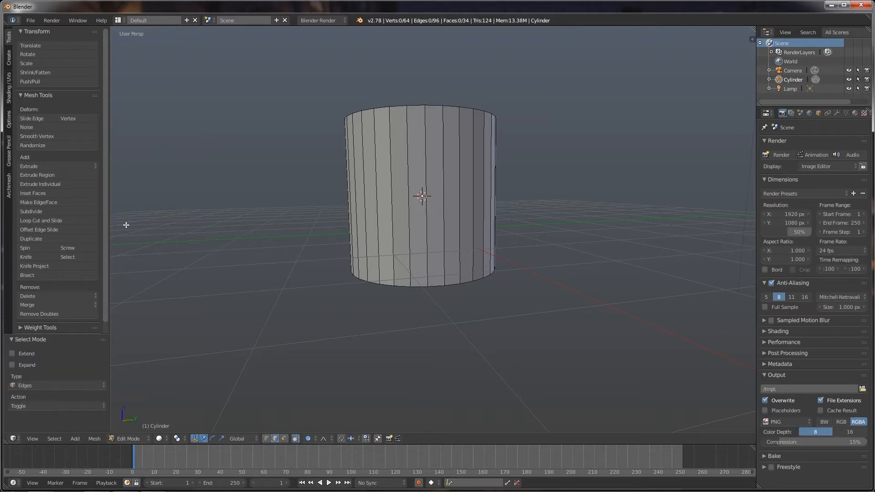
right_click(409, 231)
right_click(427, 231, "shift")
right_click(444, 231, "shift")
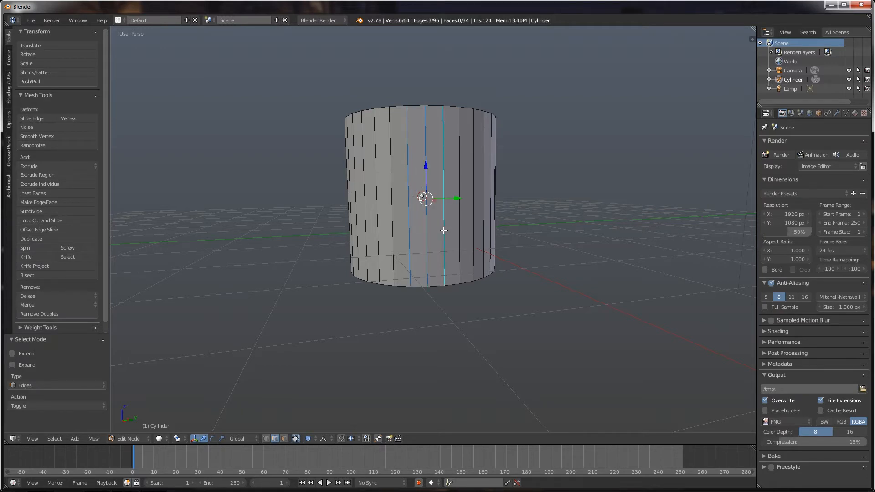
Step: Try Extrude Region on the three vertical edges, offset about 0.20, 0.59, -0.29 in X, Y, Z, and undo it
left_click(84, 174)
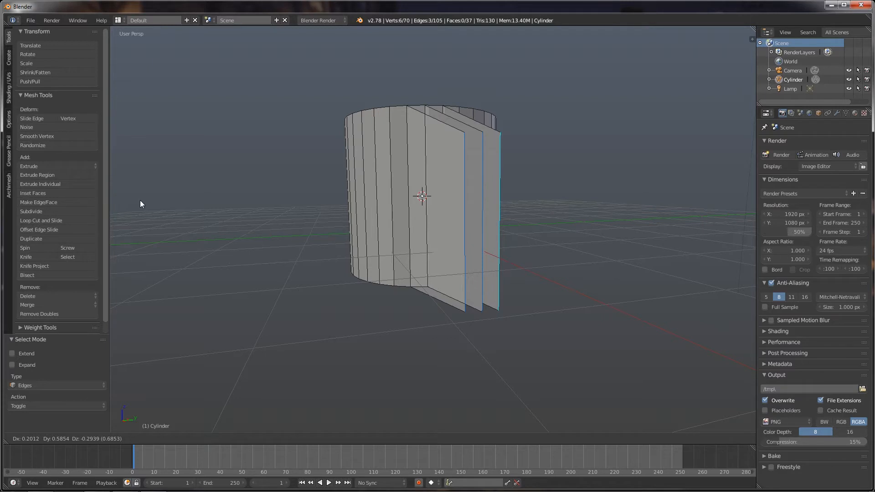
left_click(141, 201)
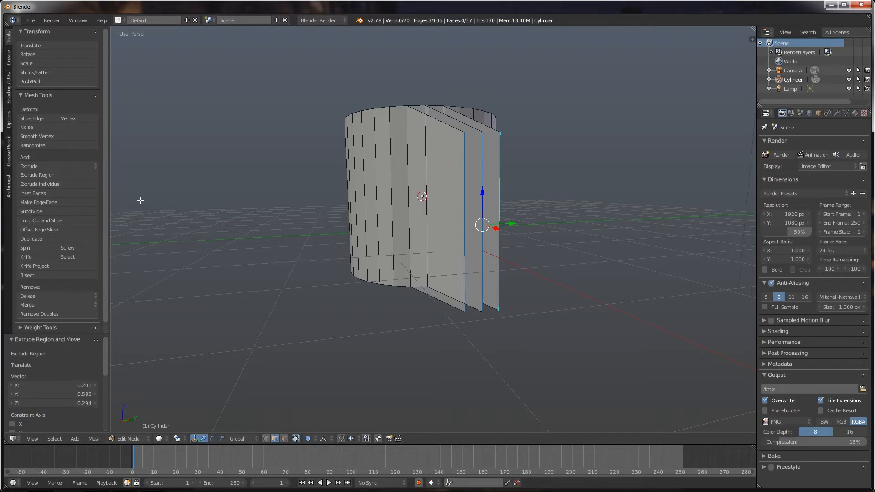
key("ctrl+z")
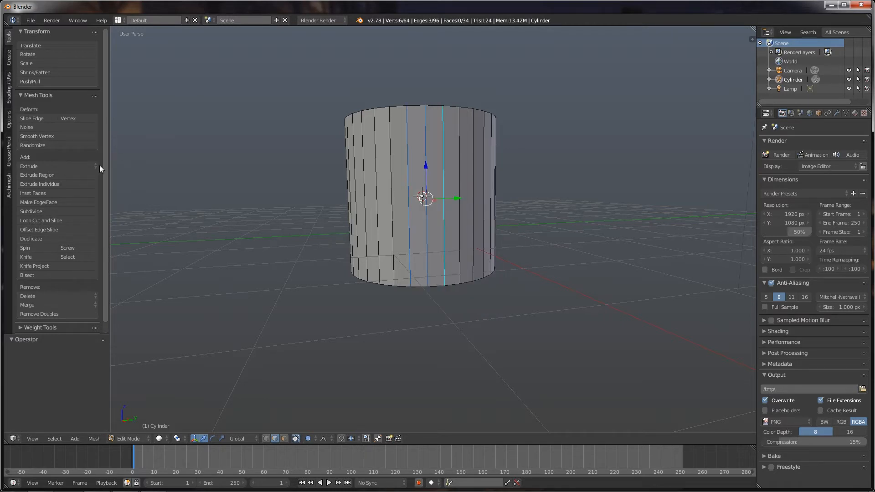
Step: Try Extrude Individual on the three vertical edges, offset about 0.26, 0.78, -0.36 in X, Y, Z, and undo it
left_click(69, 185)
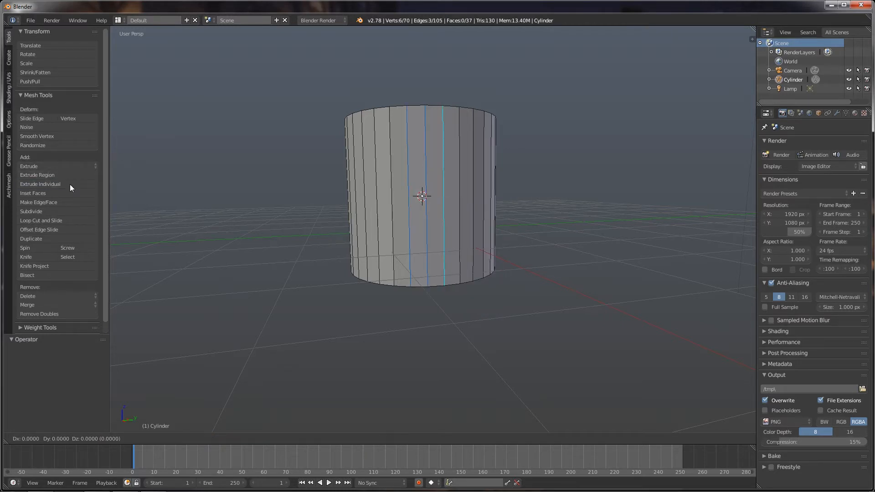
left_click(144, 215)
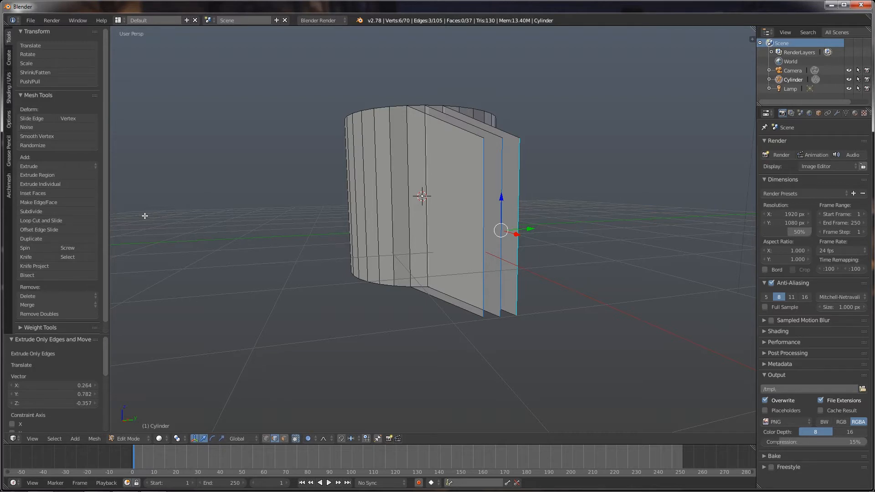
key("ctrl+z")
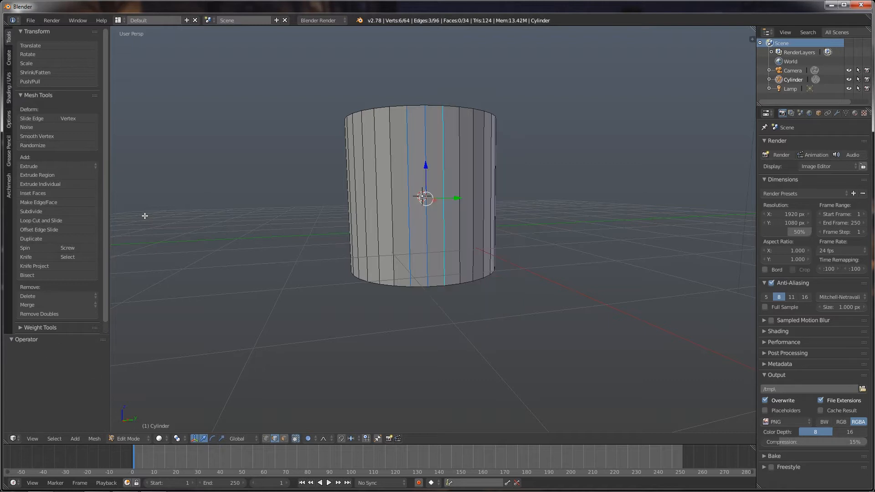
Step: Select only the cylinder's top rim edge loop, extrude it upward with Extrude Region by about 0.47, and return to Object Mode
key("a")
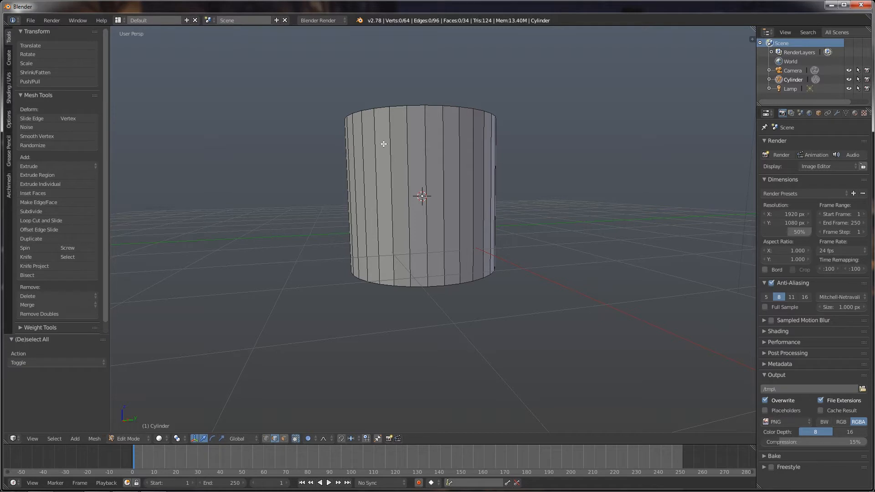
right_click(413, 105, "alt")
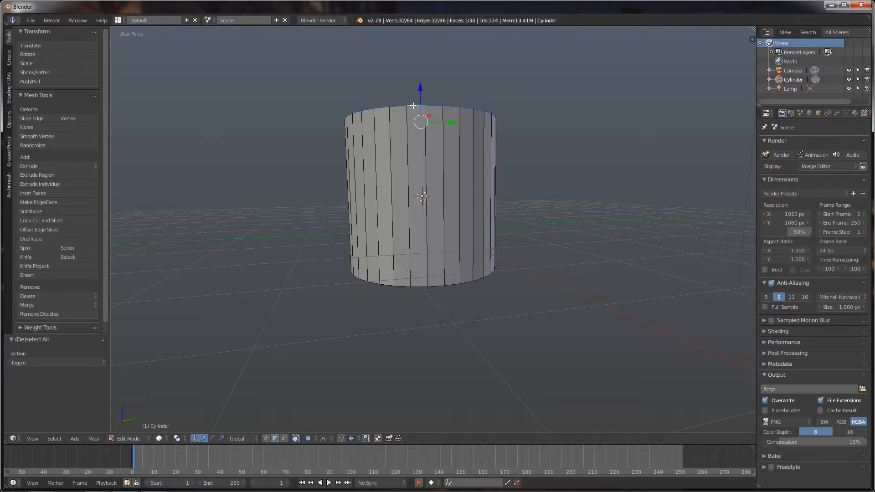
left_click(87, 175)
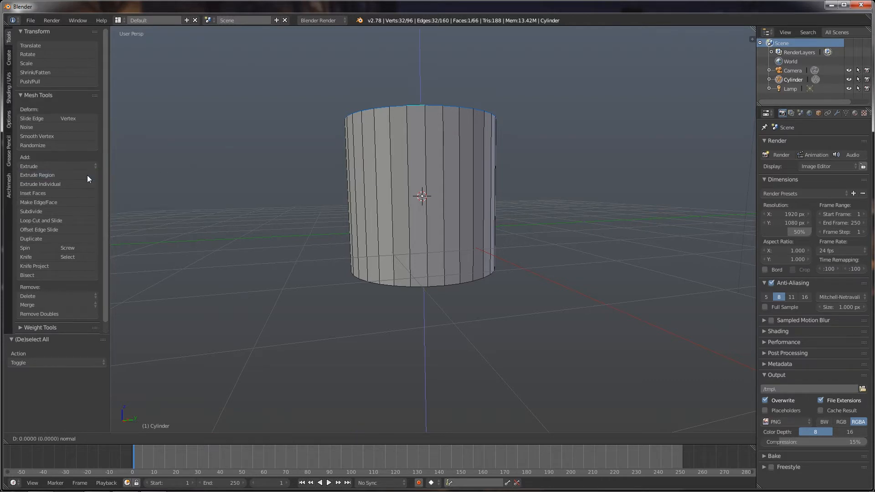
left_click(174, 139)
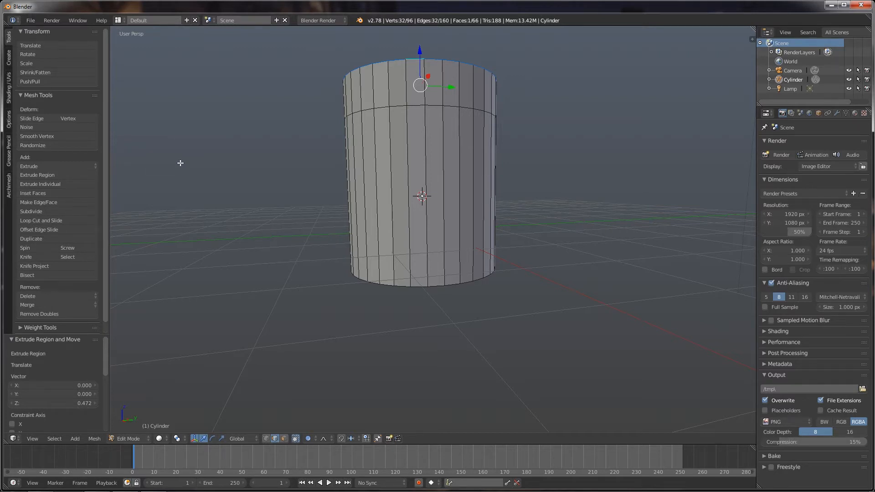
key("Tab")
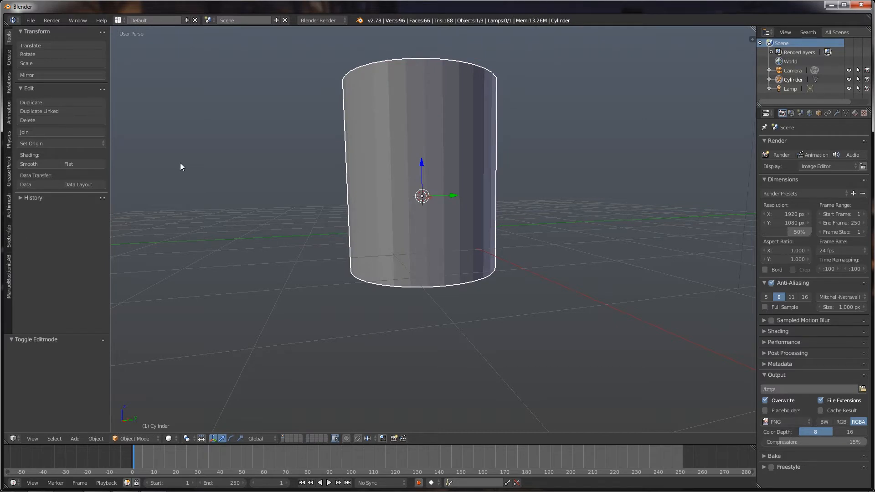
Step: Deselect the cylinder, place the 3D cursor beside it and add a UV sphere with 32 segments, 16 rings and size 1
key("a")
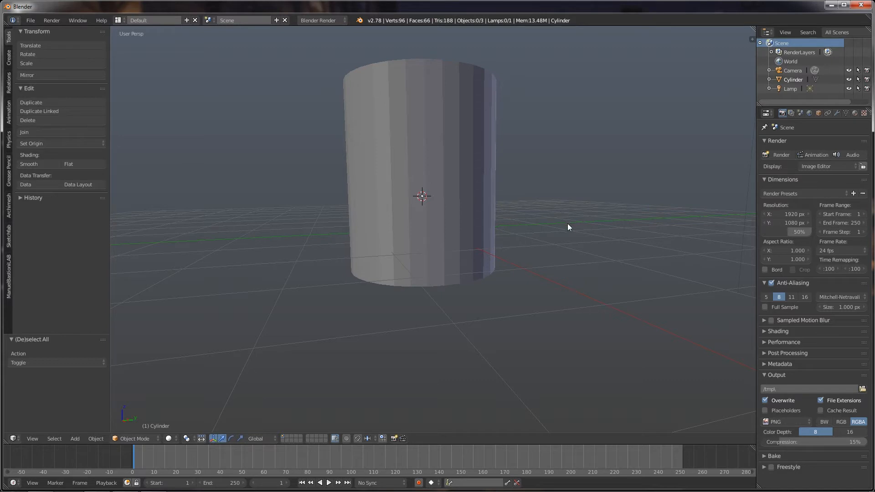
scroll(576, 228, "down", 4)
left_click(584, 230)
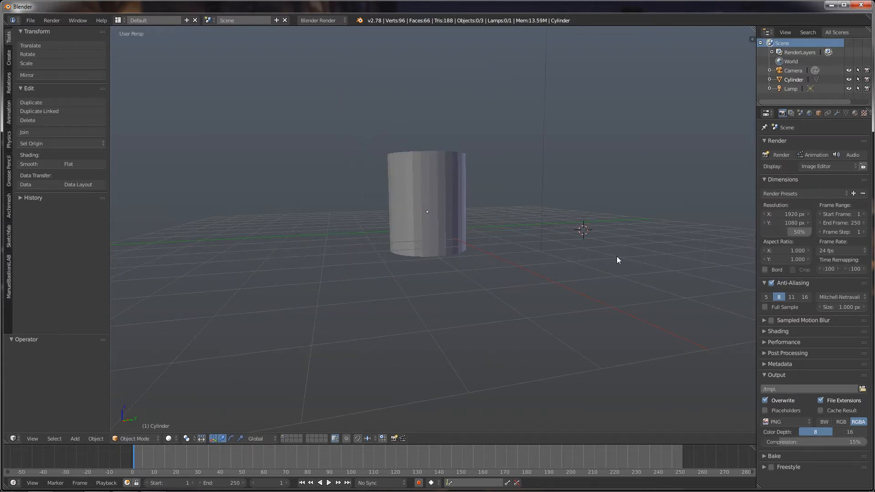
key("shift+a")
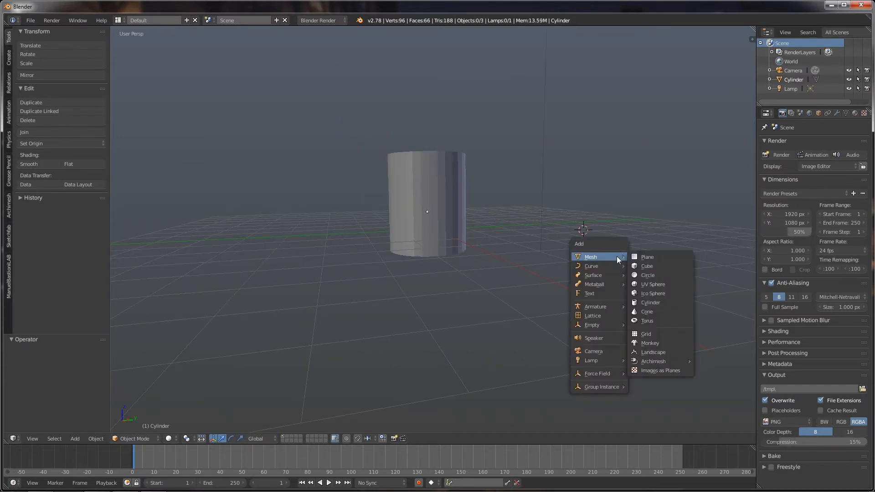
left_click(648, 284)
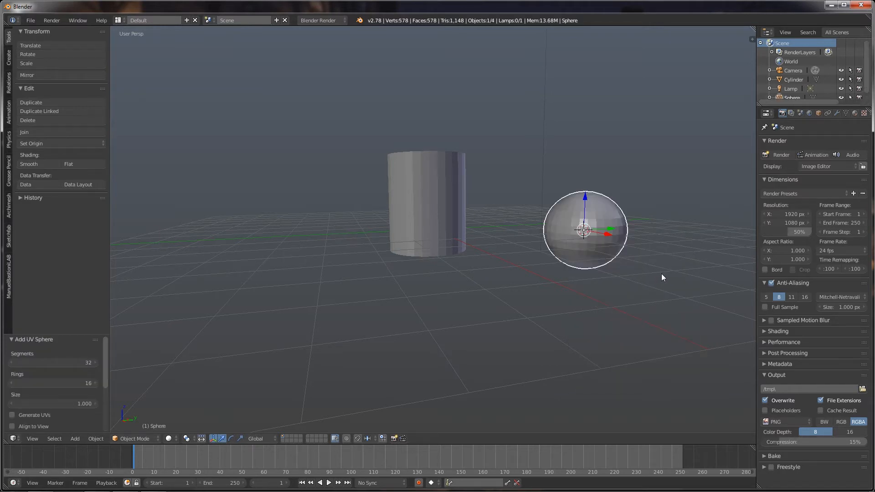
Step: Enter Edit Mode on the sphere, show the shading tools, and switch to face selection
scroll(611, 262, "up", 3)
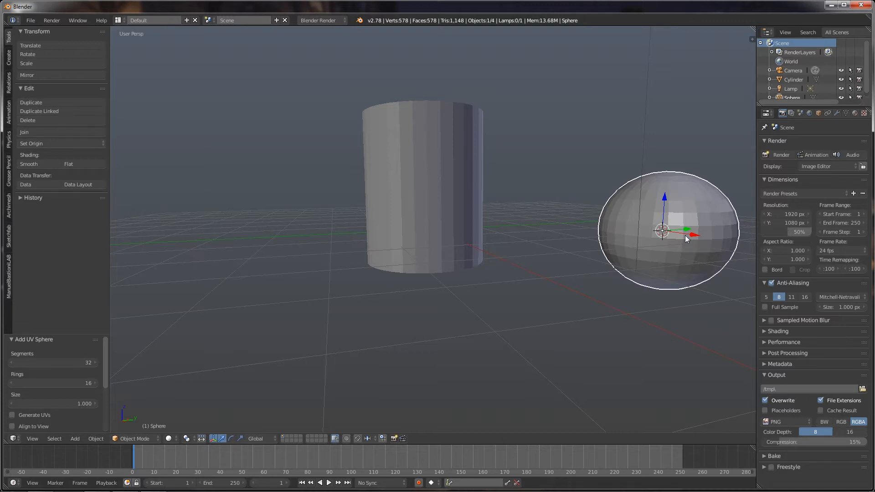
key("Tab")
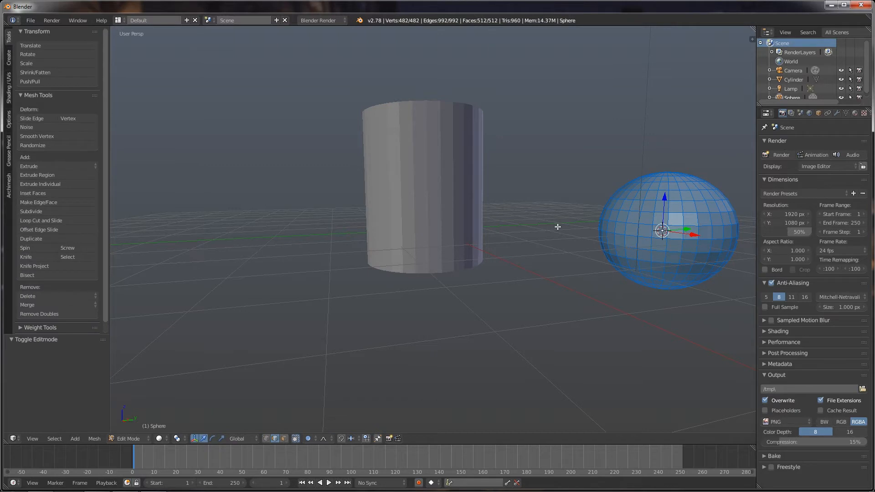
left_click(8, 95)
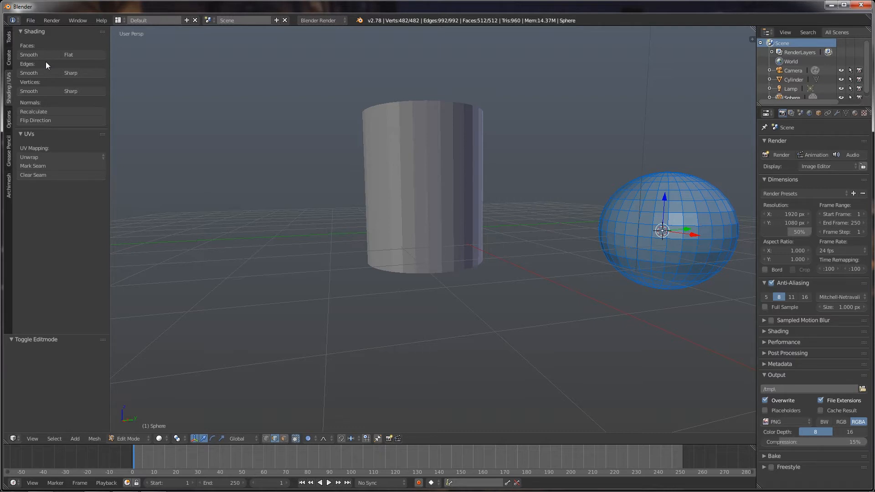
key("KP_Decimal")
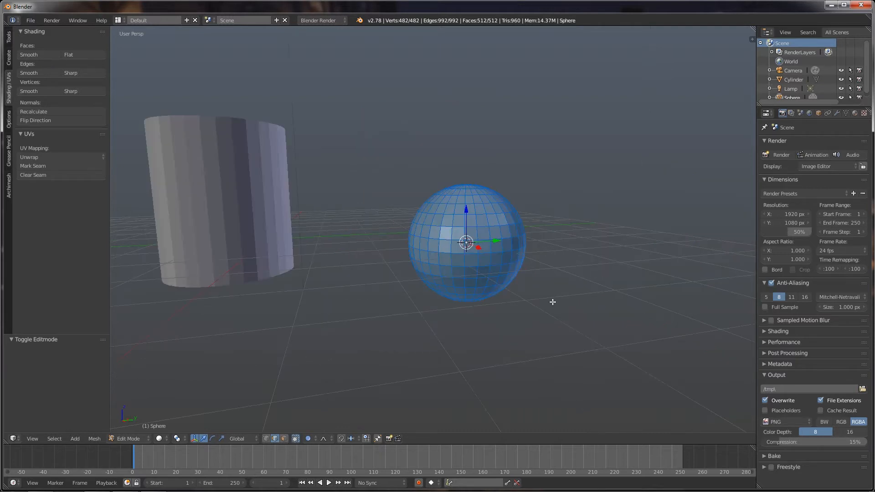
key("ctrl+Tab")
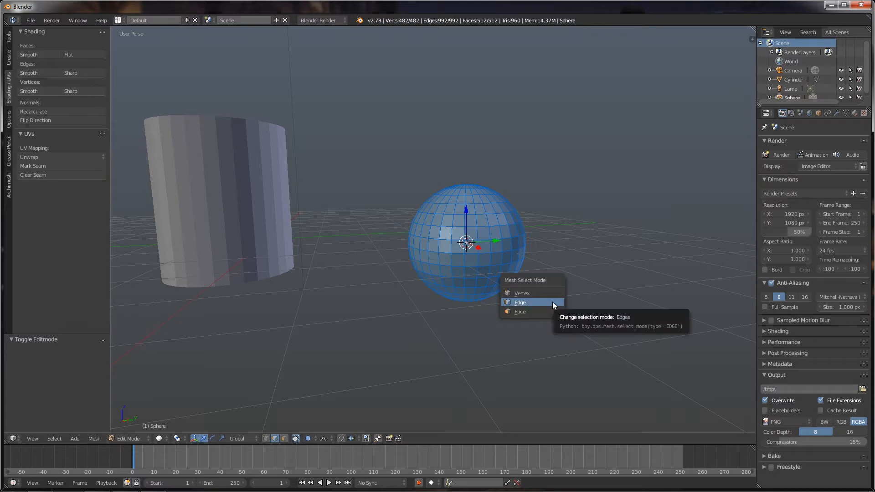
left_click(543, 311)
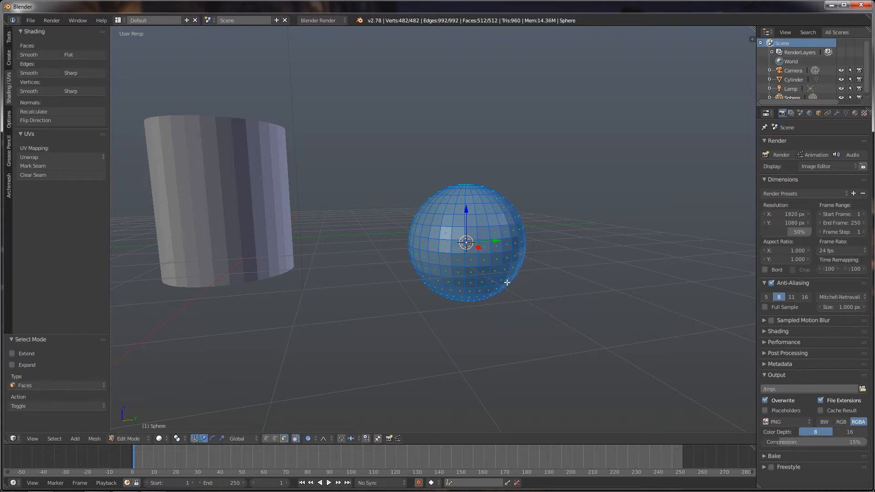
Step: Select all horizontal face loops of the sphere's upper half, from just above the equator up to the pole
right_click(464, 233, "alt")
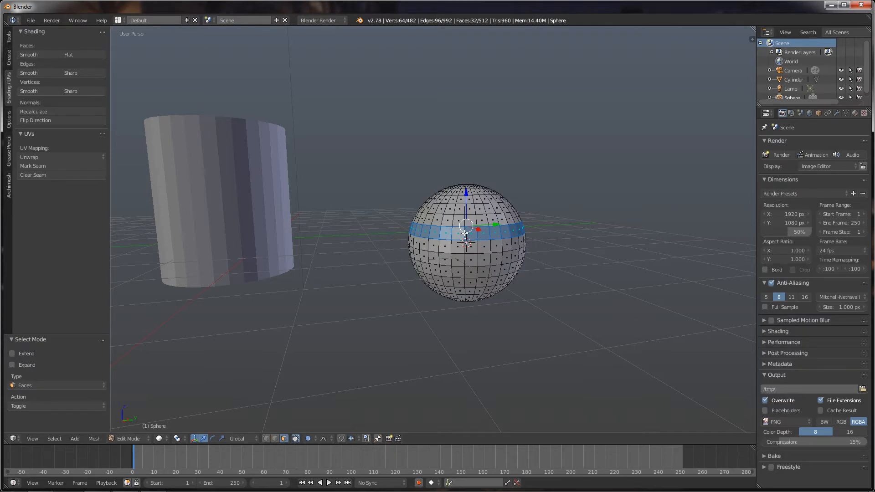
right_click(465, 219, "alt+shift")
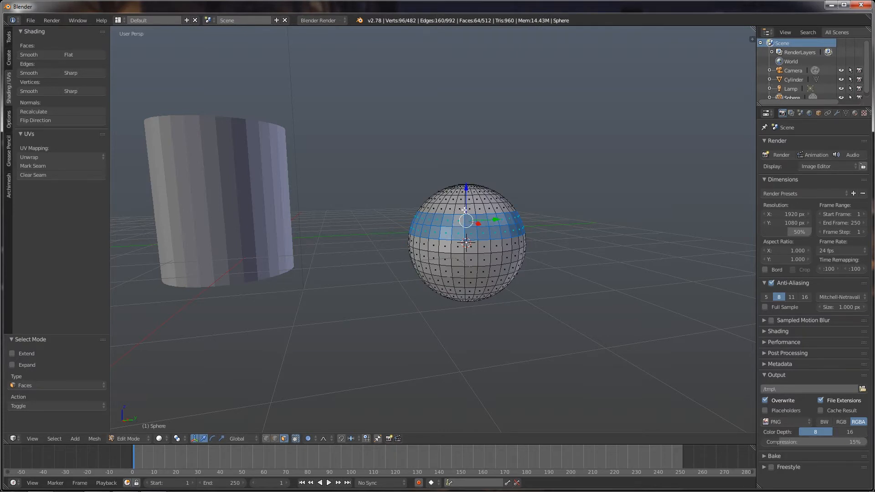
right_click(467, 207, "alt+shift")
right_click(467, 198, "alt+shift")
right_click(466, 190, "alt+shift")
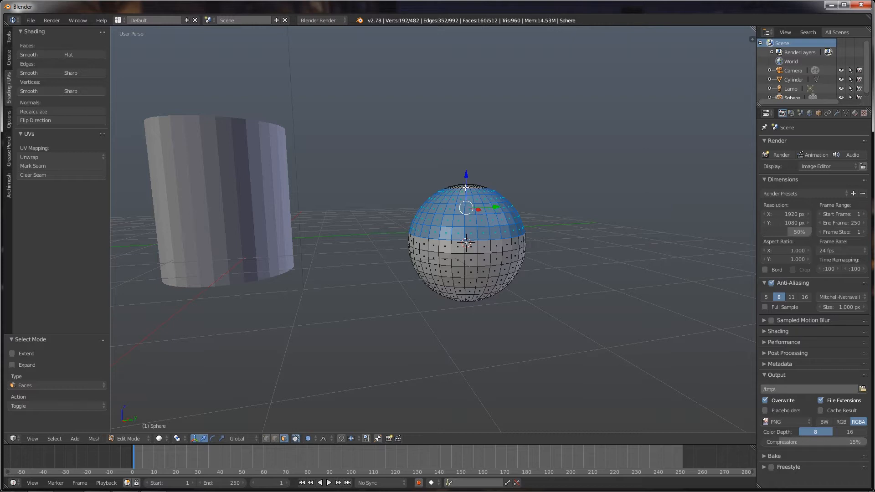
right_click(465, 186, "alt+shift")
scroll(498, 223, "up", 4)
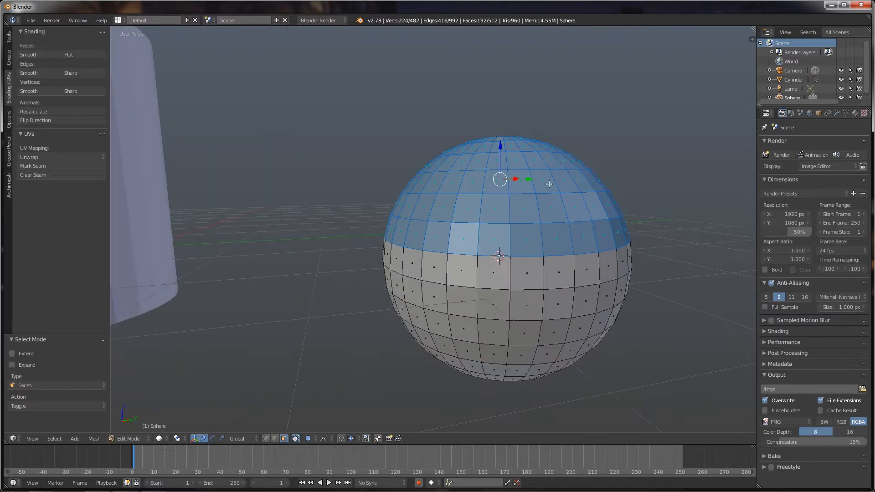
middle_click_drag(549, 184, 538, 234)
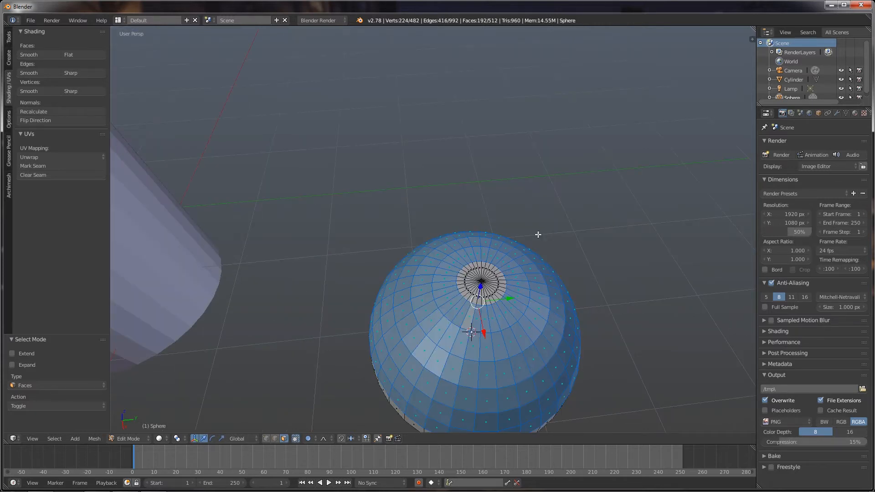
right_click(486, 283, "alt+shift")
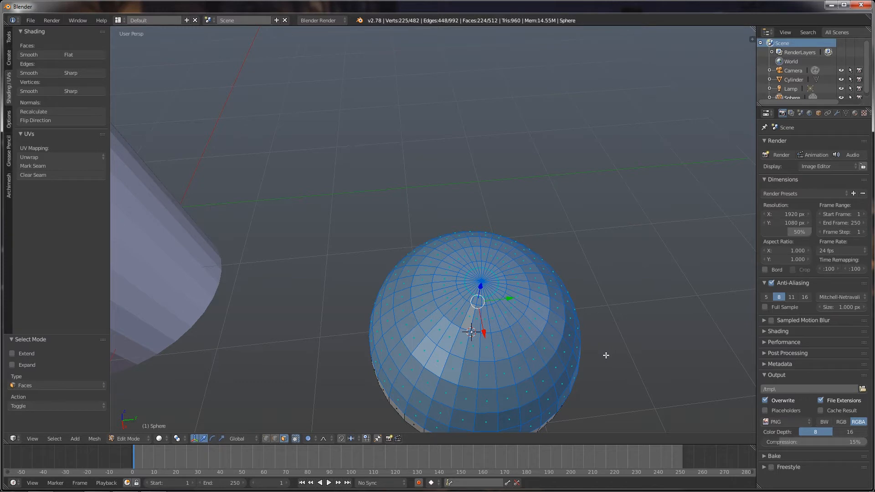
Step: Apply smooth face shading to the sphere's selected upper half and clear the selection
middle_click_drag(606, 355, 639, 333)
scroll(633, 346, "down", 3)
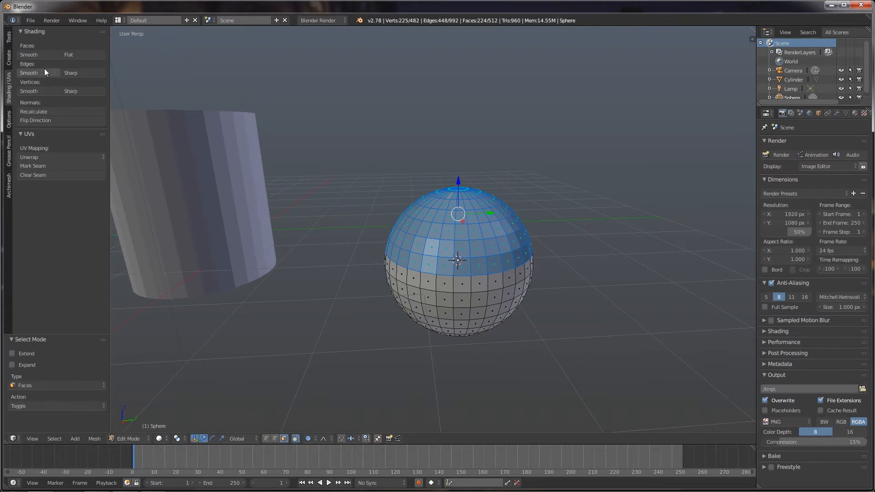
left_click(33, 54)
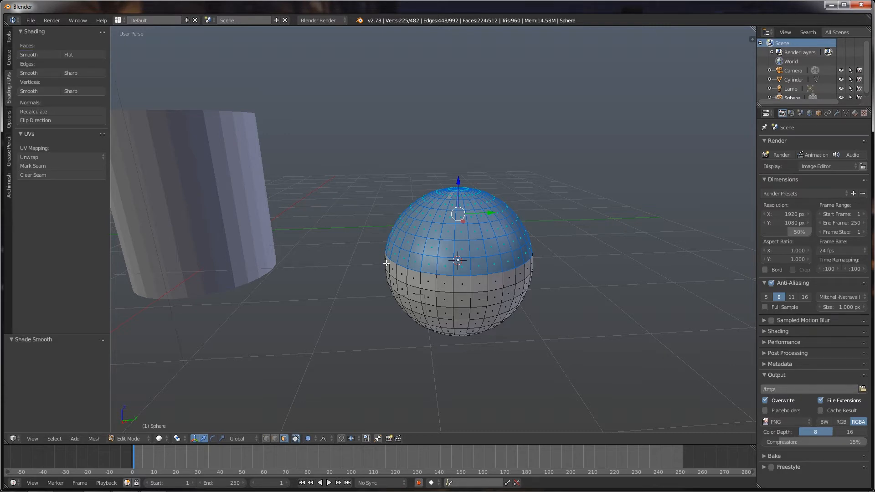
key("a")
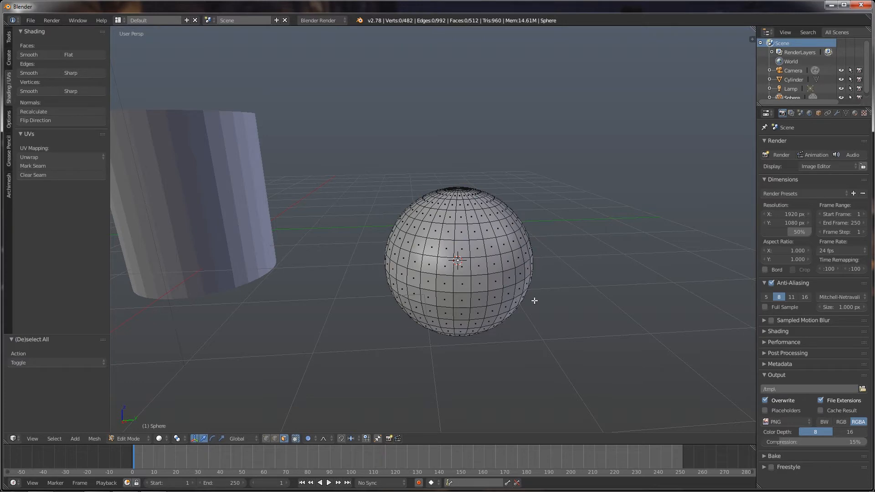
scroll(550, 350, "up", 1)
scroll(551, 350, "up", 1)
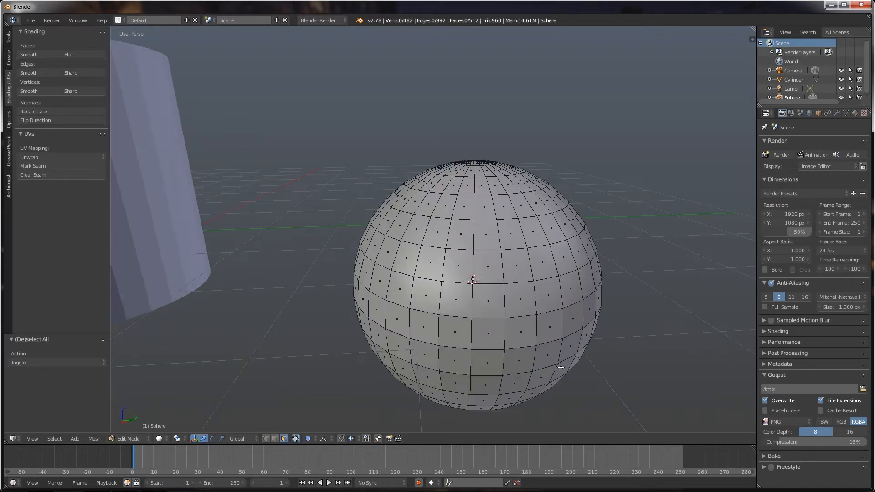
Step: Return the half-smoothed sphere to Object Mode and deselect it
middle_click_drag(560, 367, 528, 349)
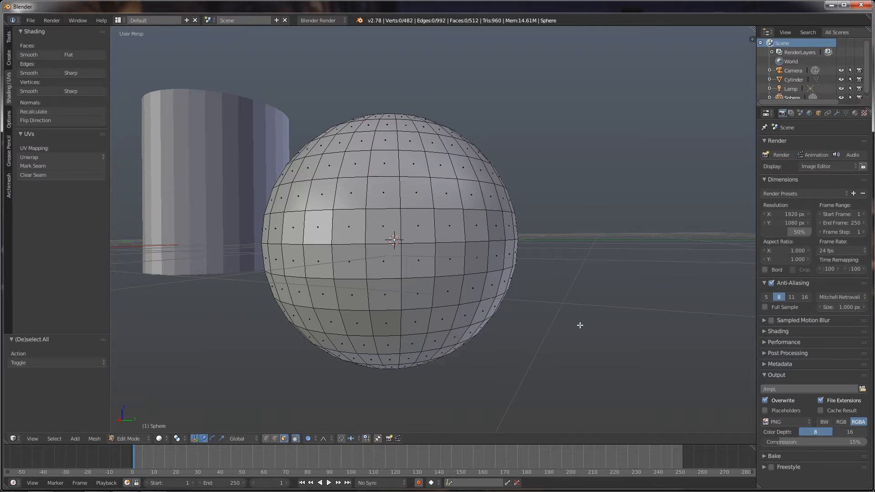
key("Tab")
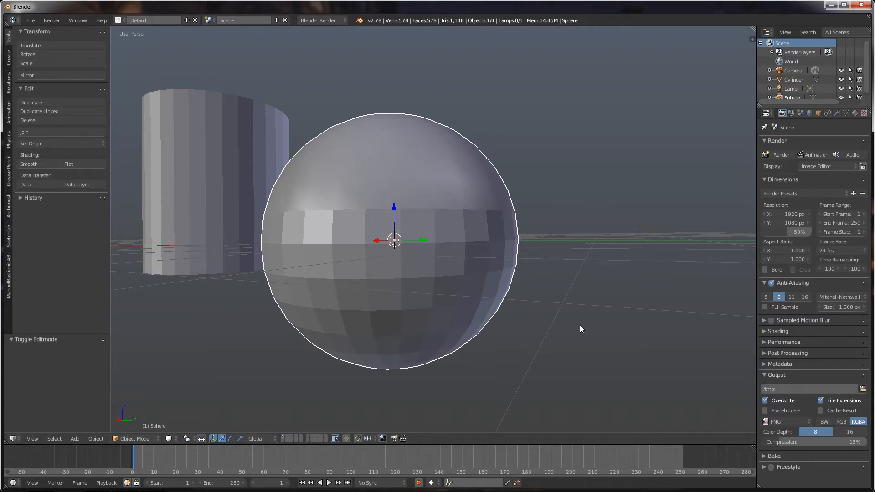
key("a")
scroll(579, 285, "down", 4)
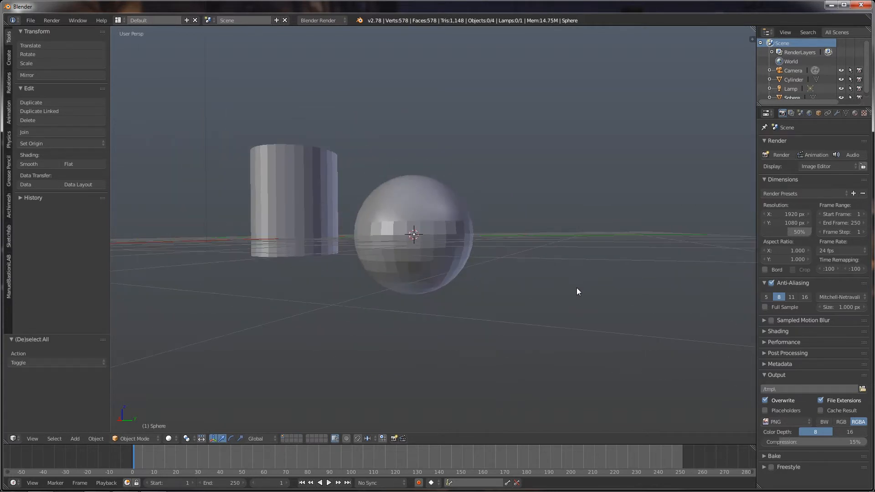
Step: Place the 3D cursor on the open grid on the cylinder's side opposite the sphere and add a cube with radius 1
middle_click_drag(576, 288, 534, 340)
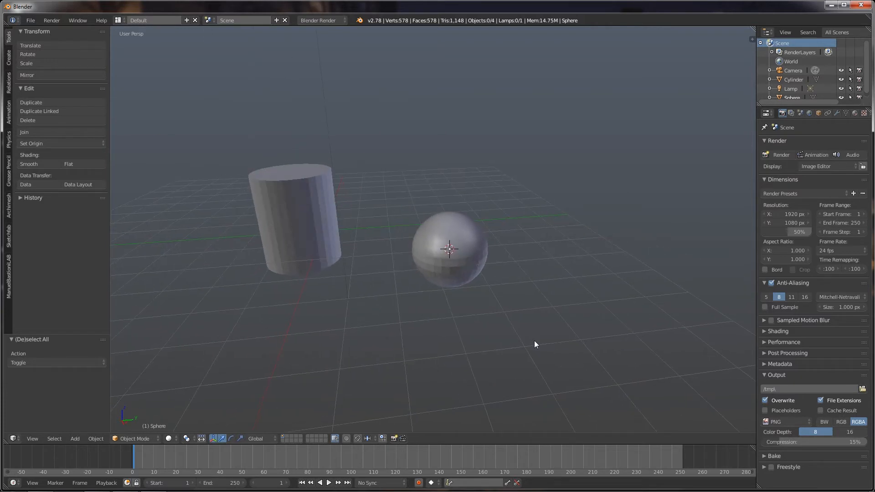
middle_click_drag(429, 340, 611, 320)
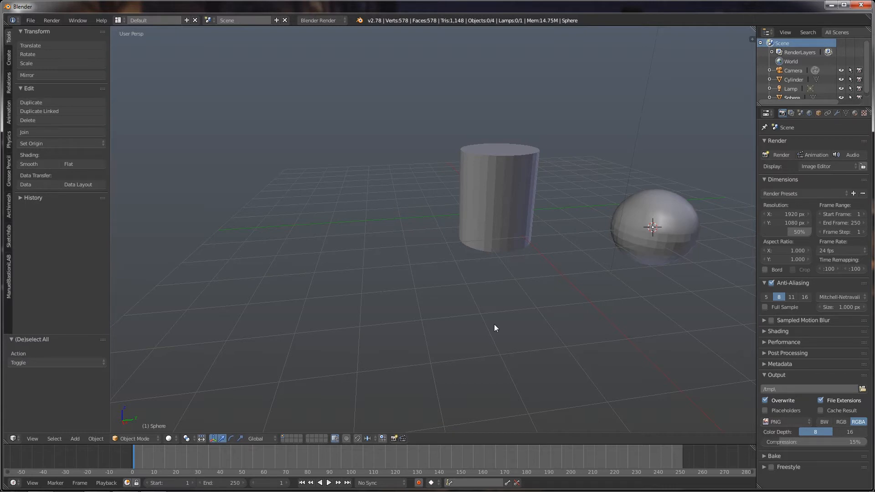
left_click(362, 267)
key("shift+a")
mouse_move(362, 268)
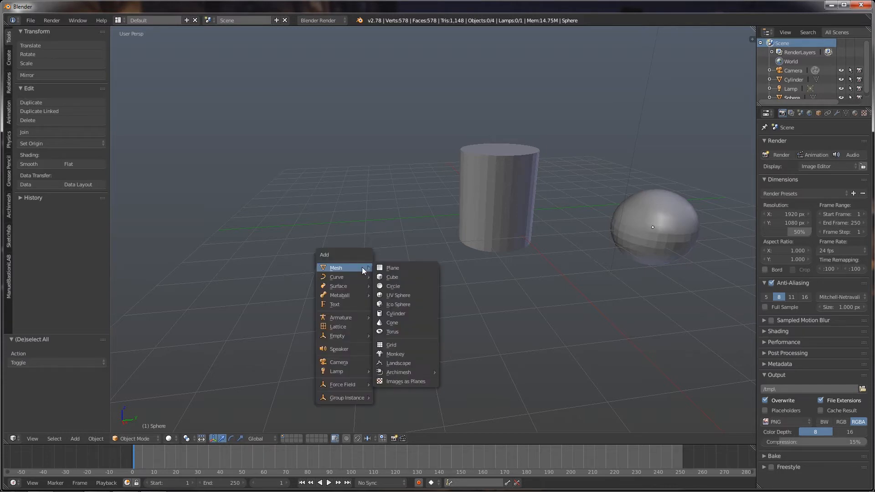
left_click(401, 277)
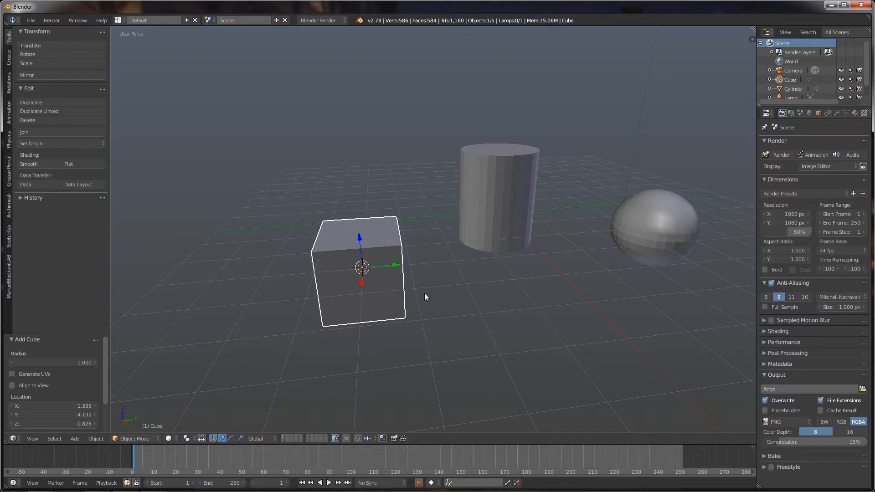
Step: Enter Edit Mode on the cube and subdivide all its faces with 10 cuts
middle_click_drag(406, 275, 447, 258)
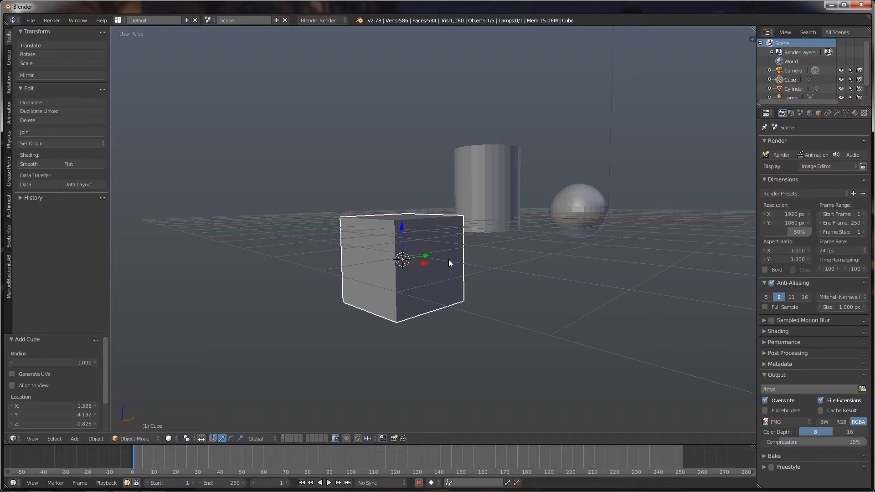
key("Tab")
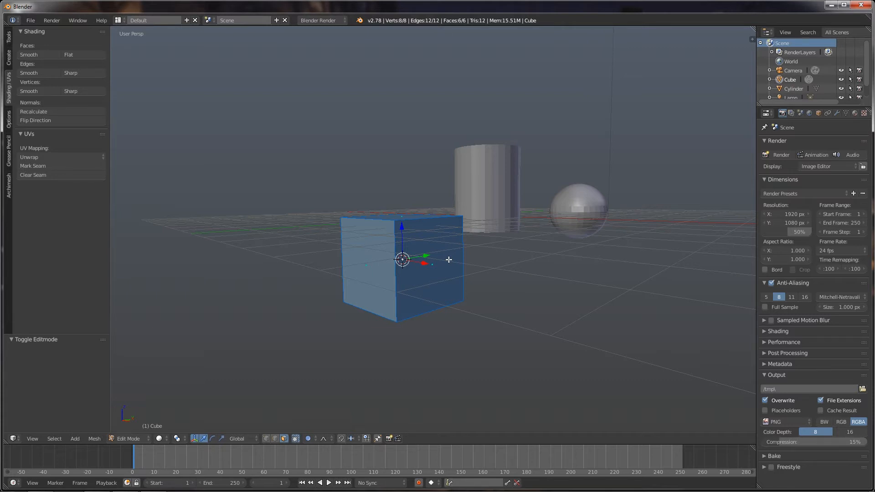
left_click(8, 39)
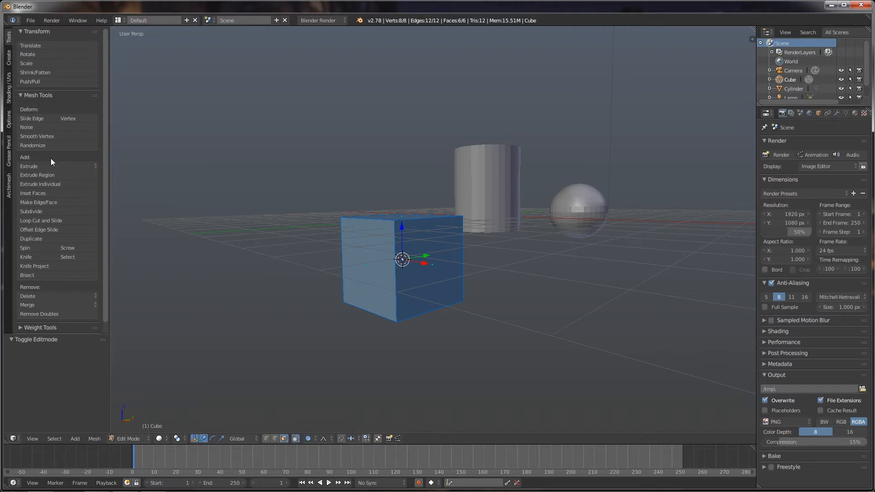
left_click(51, 211)
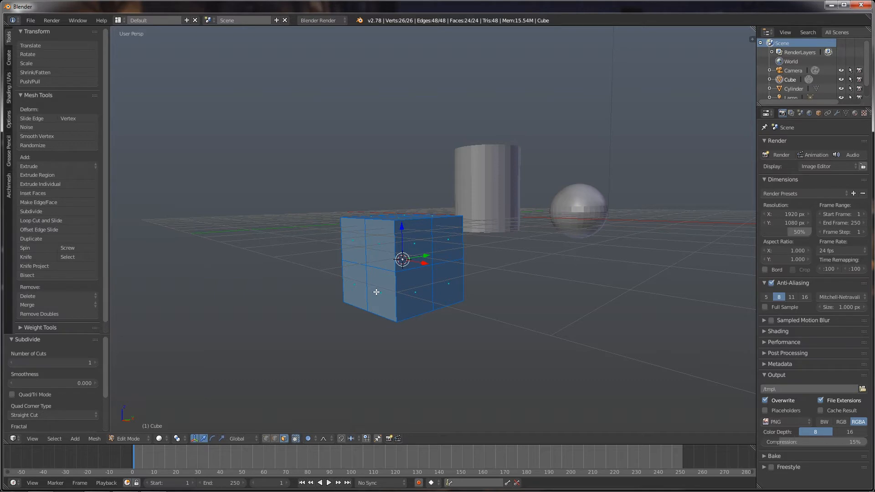
left_click(96, 361)
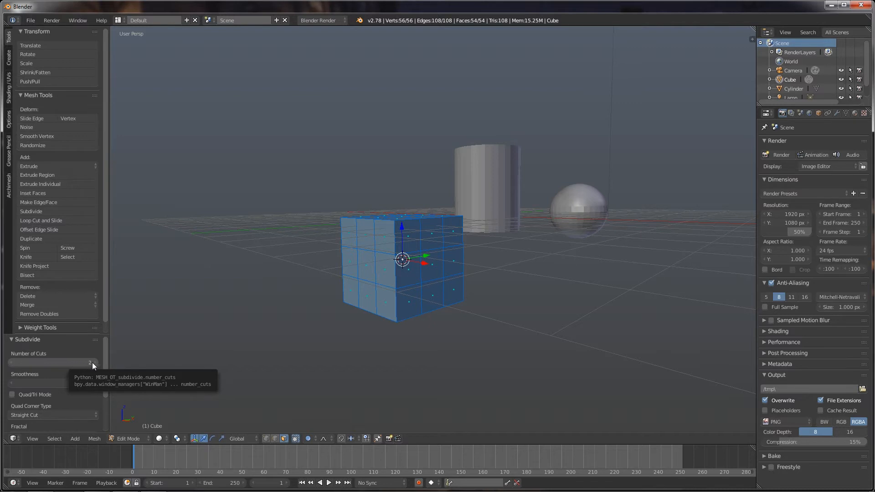
left_click(51, 360)
type("10")
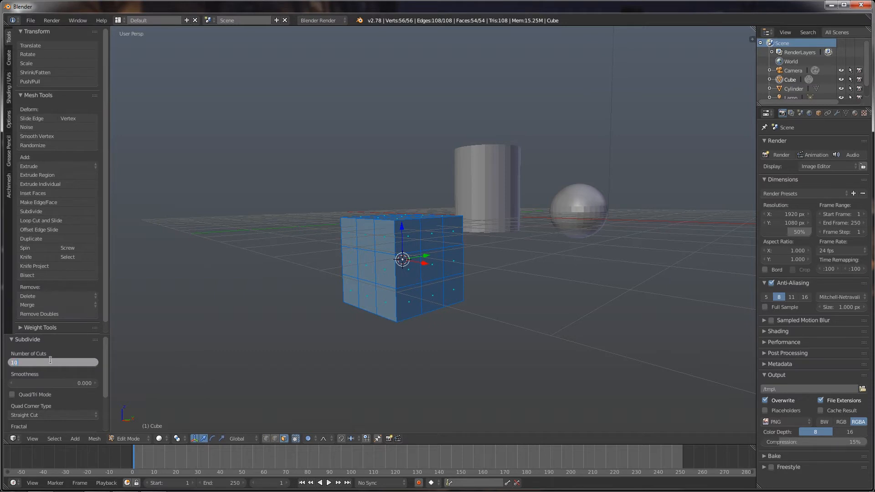
key("Tab")
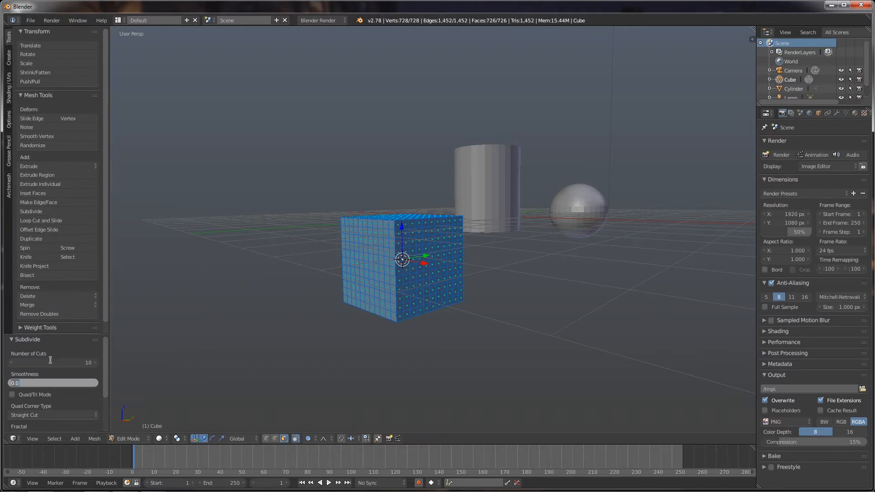
key("Return")
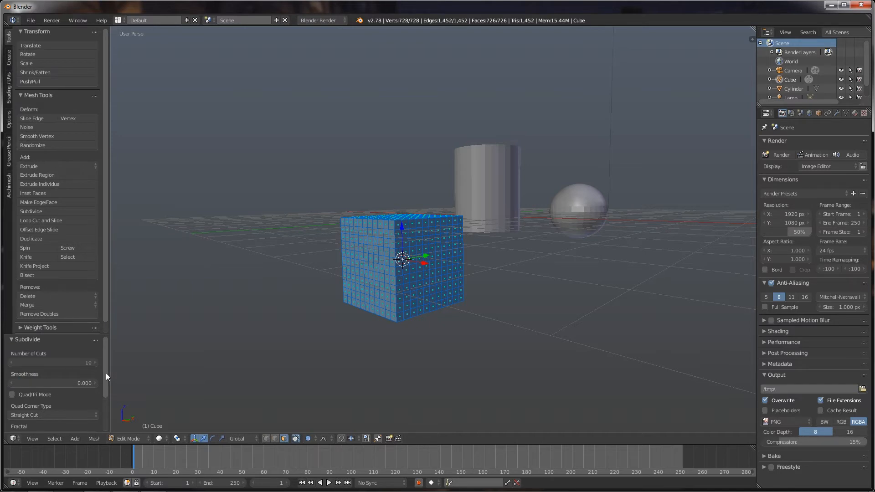
Step: Set the cube subdivision's smoothness to 0.5 and inspect the quad corner types, keeping Straight Cut
left_click(62, 383)
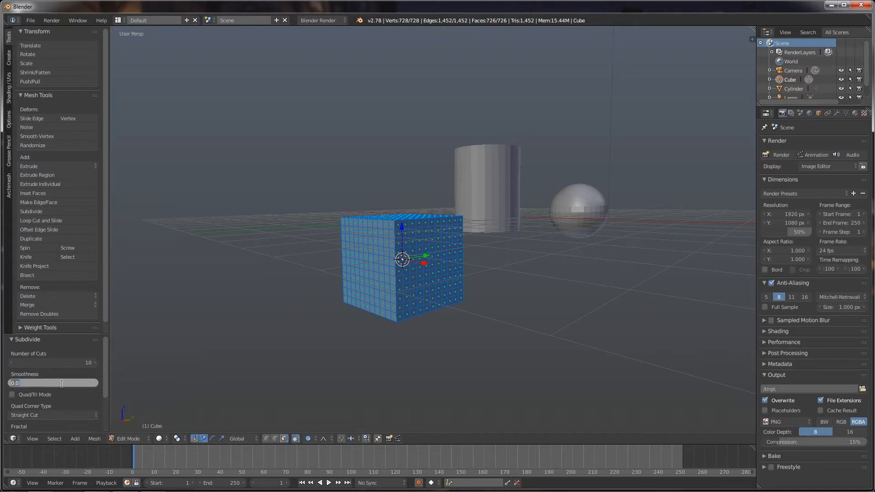
type("0")
key("Return")
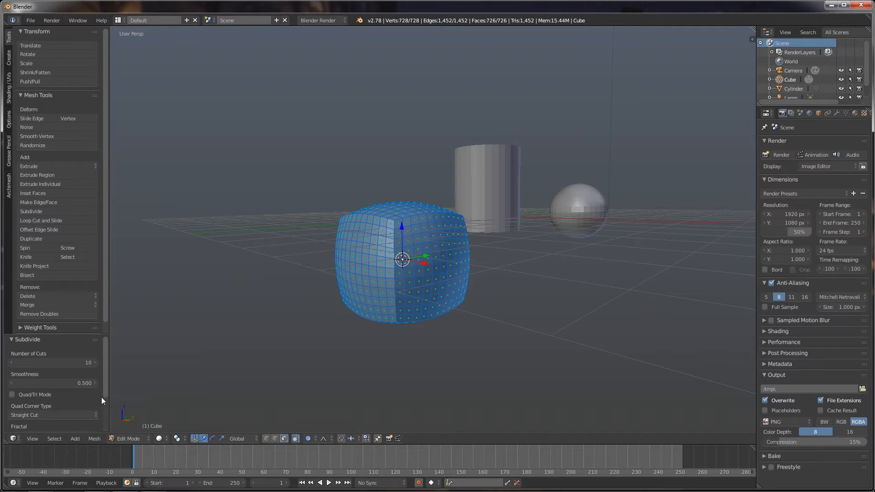
left_click_drag(105, 386, 105, 419)
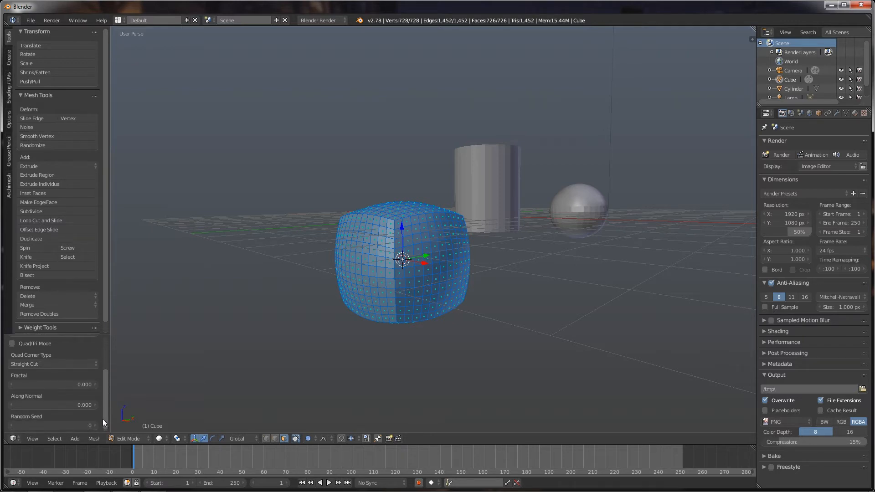
left_click(54, 364)
scroll(501, 286, "down", 6)
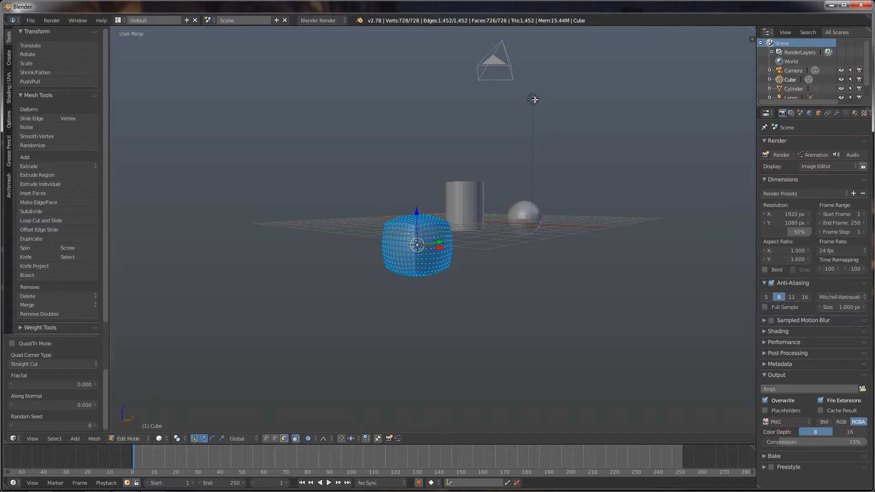
Step: Select the lamp and camera together in Object Mode and enlarge the outliner to list every scene object
left_click(791, 97)
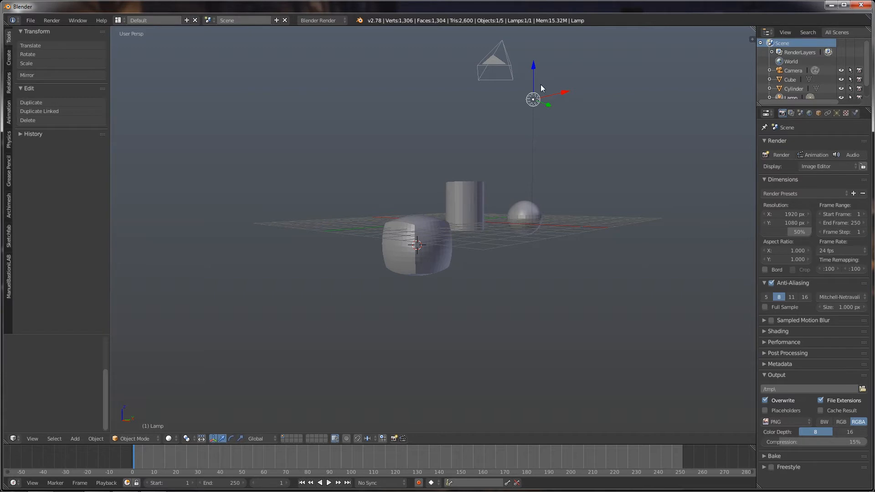
right_click(492, 66)
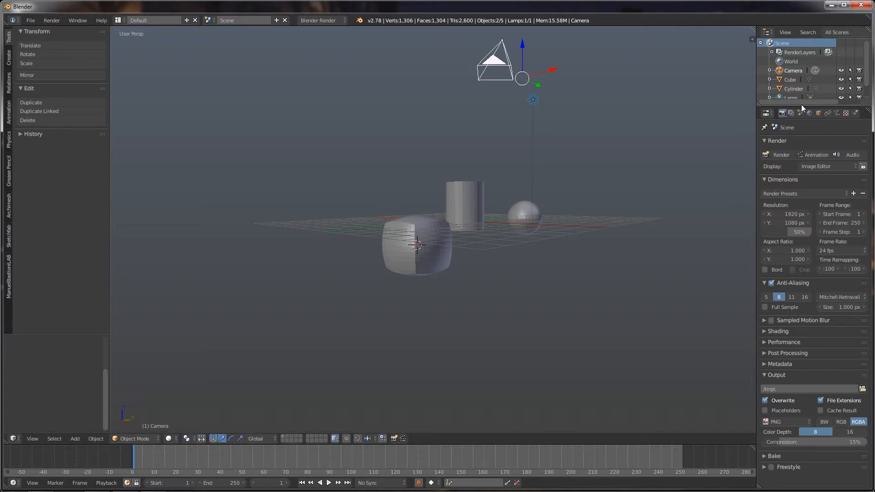
left_click_drag(801, 104, 799, 126)
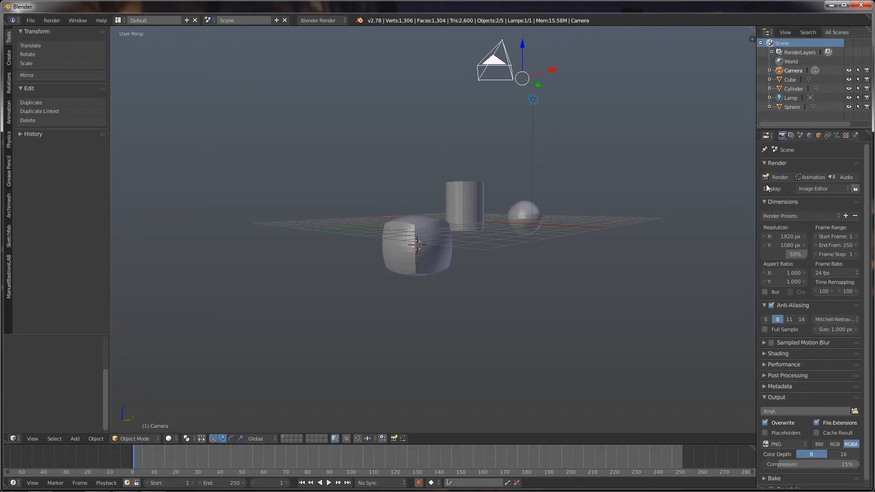
Step: Practise extending the selection to the cube and removing it again, select all objects, and clear the selection
right_click(427, 251)
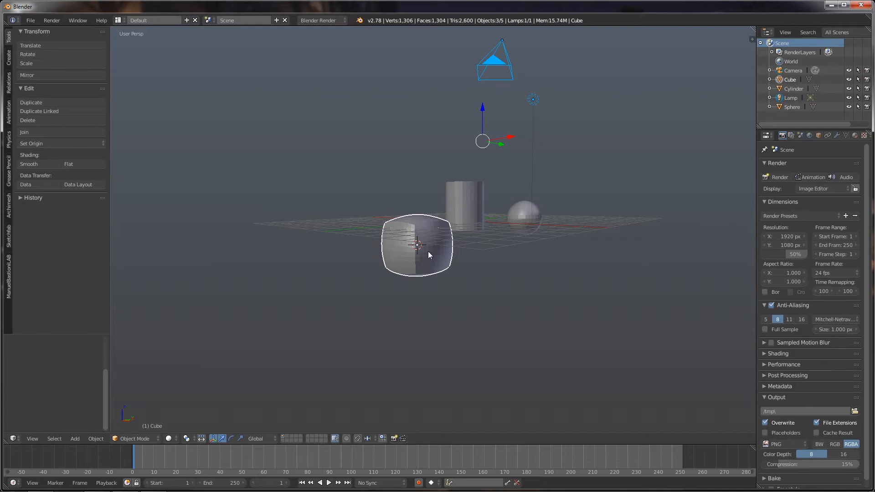
right_click(428, 251, "shift")
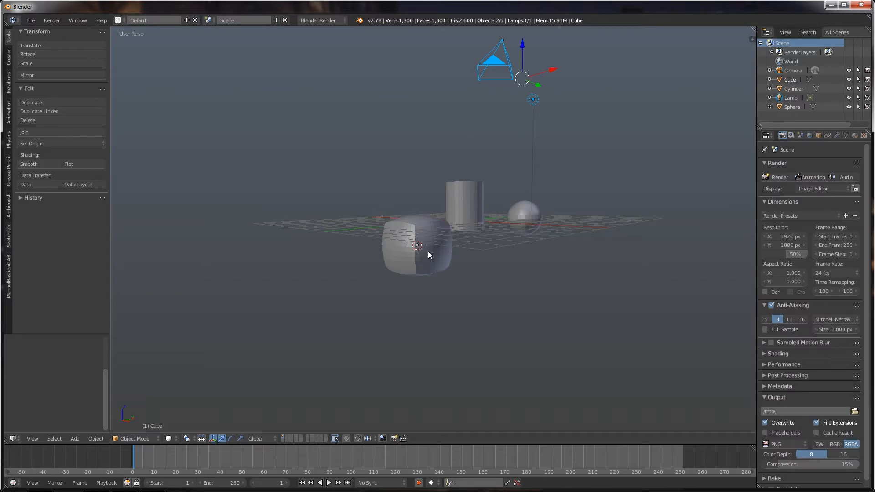
right_click(494, 61, "shift")
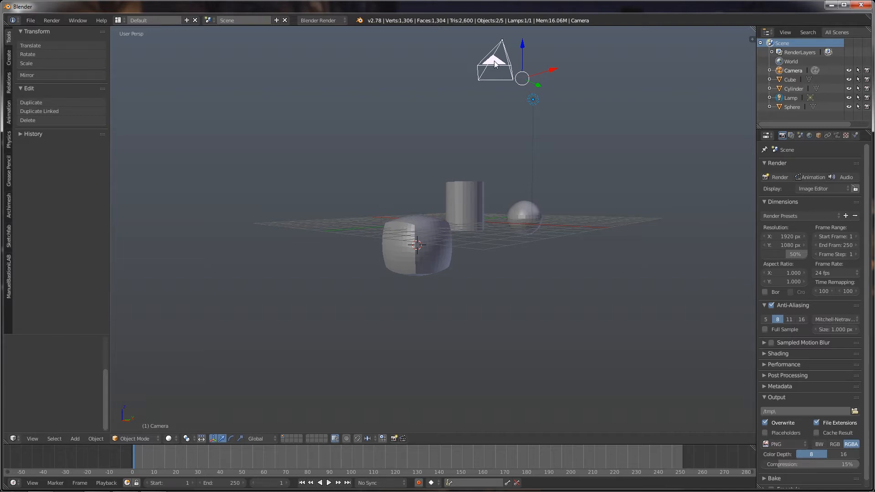
key("a")
key("a")
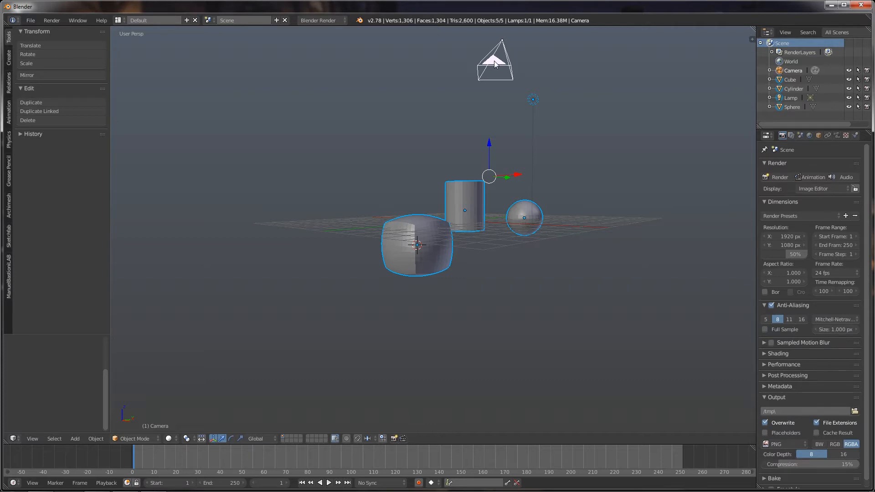
key("a")
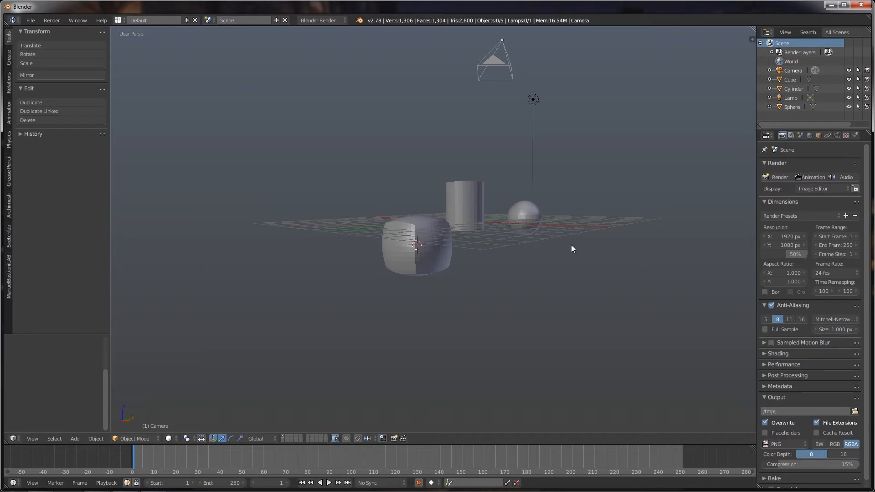
Step: Place the 3D cursor in front of the existing sphere, add a second UV sphere there and nudge it slightly along X
middle_click_drag(570, 244, 523, 269)
left_click(519, 274)
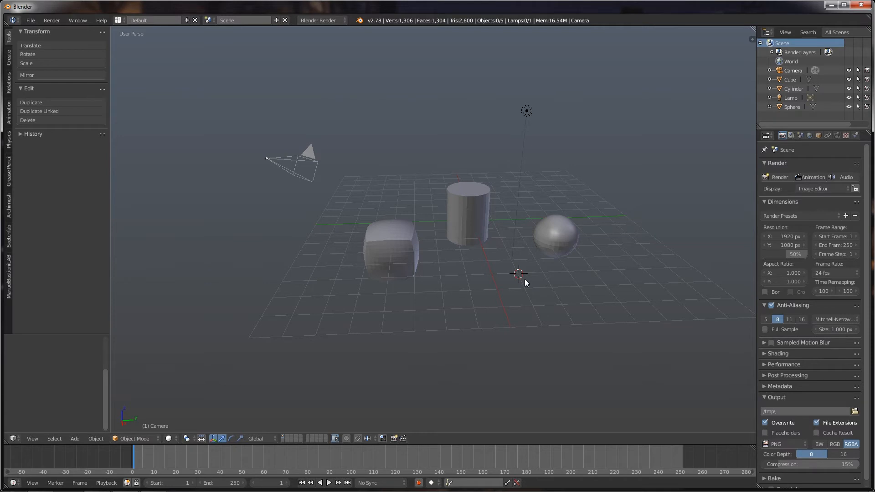
key("shift+a")
mouse_move(525, 280)
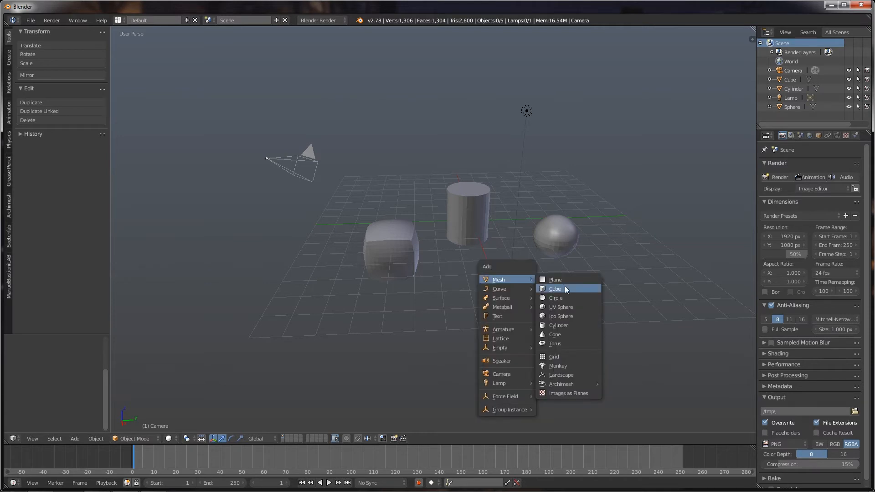
left_click(577, 308)
left_click_drag(528, 294, 530, 294)
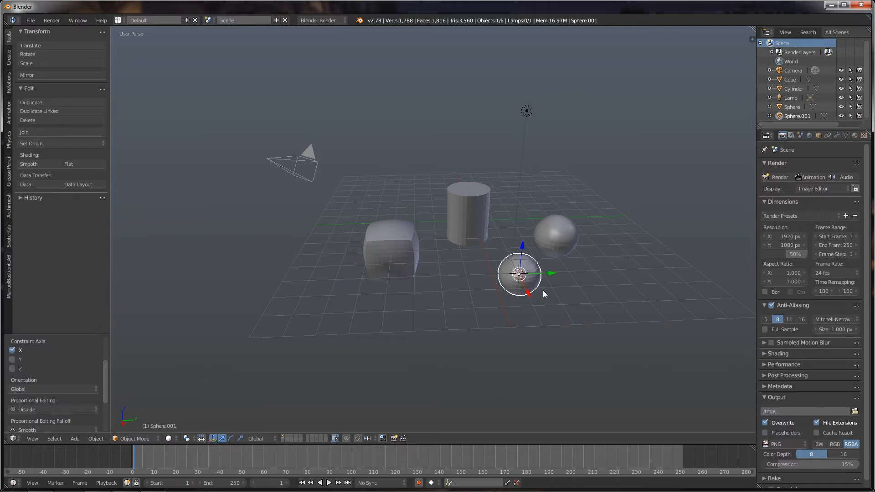
Step: Enter Edit Mode on the new sphere, clear the selection, and box-select a patch of faces on its lower front
key("Tab")
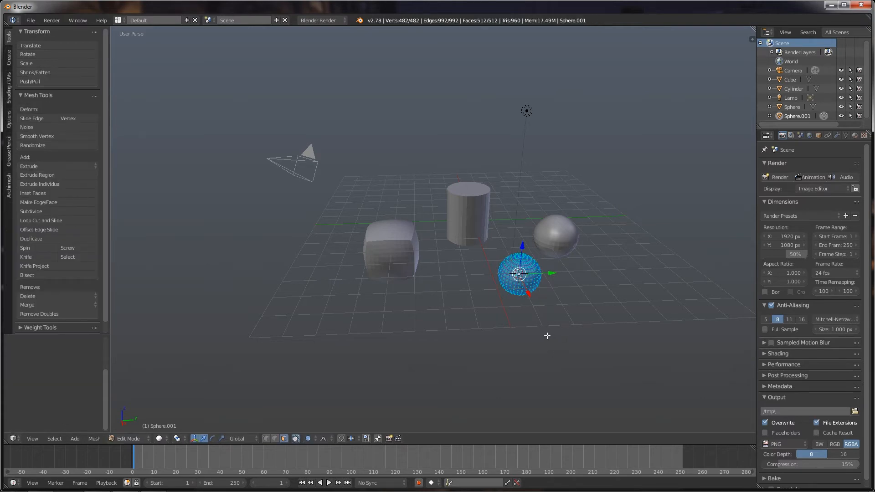
key("a")
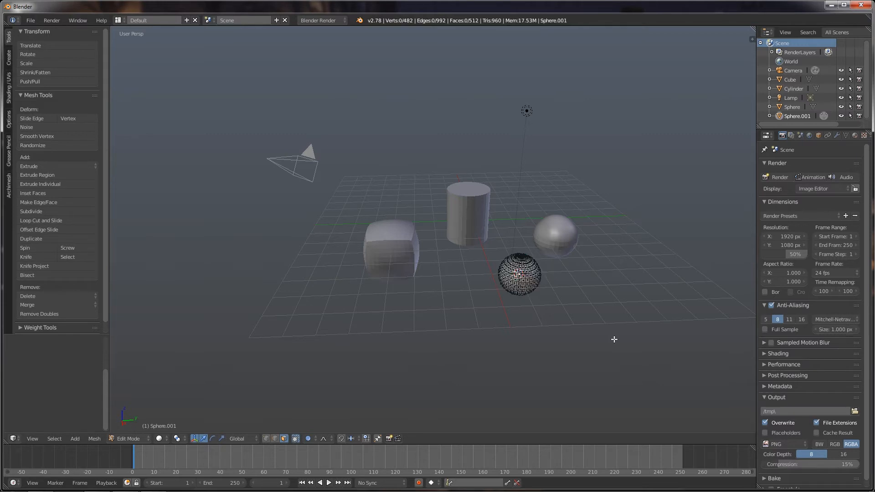
scroll(614, 339, "up", 2)
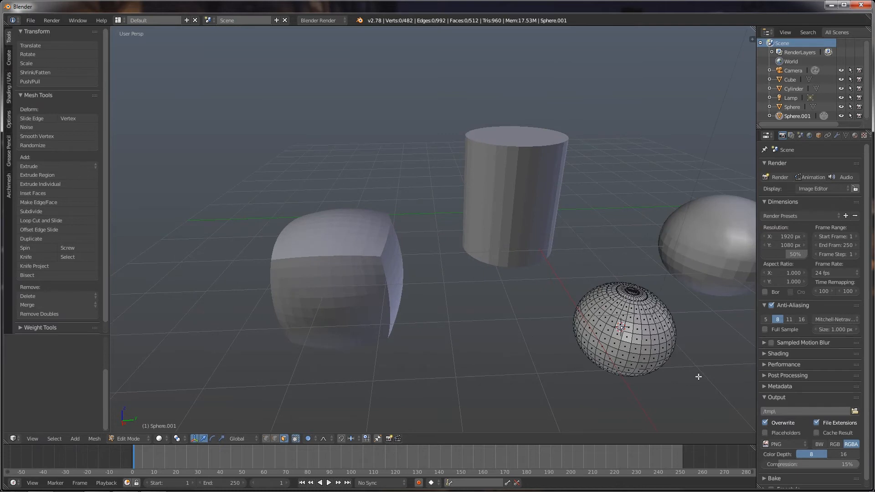
middle_click_drag(699, 377, 604, 306, "shift")
middle_click_drag(598, 337, 588, 316, "shift")
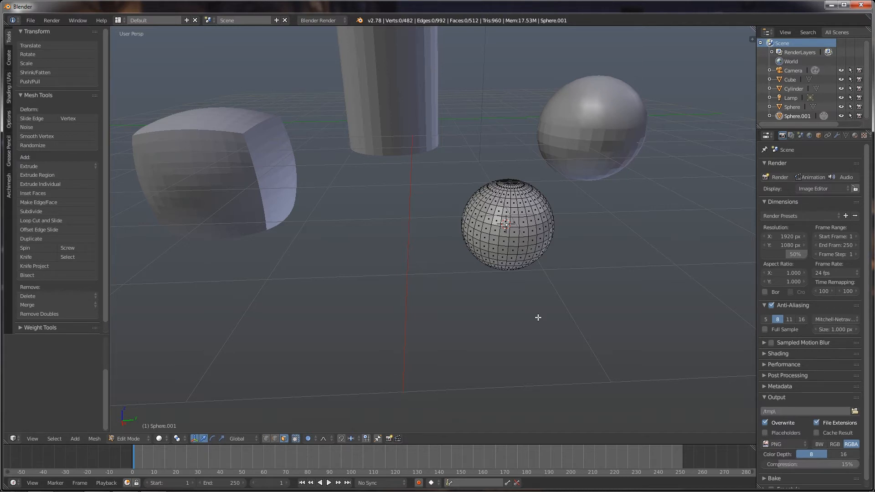
key("b")
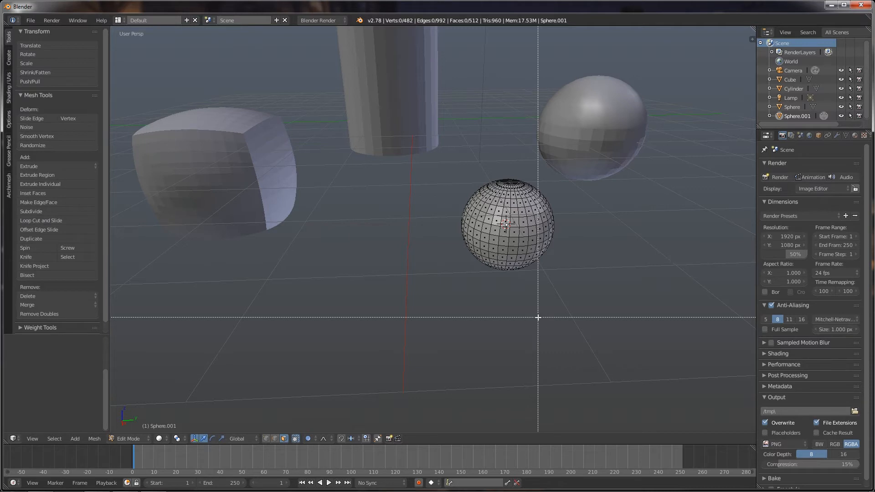
left_click_drag(474, 230, 520, 284)
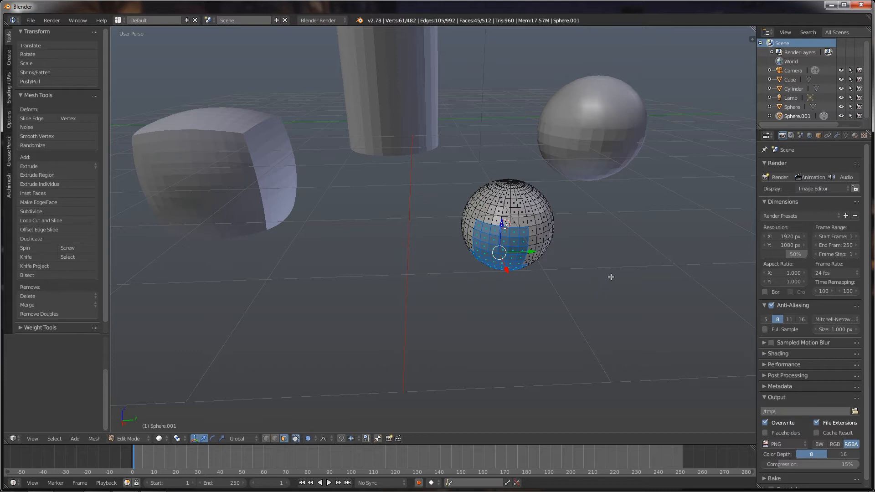
Step: Add a second box-selected patch of faces on the sphere's side nearest the larger sphere, and deselect everything
middle_click_drag(611, 278, 585, 290)
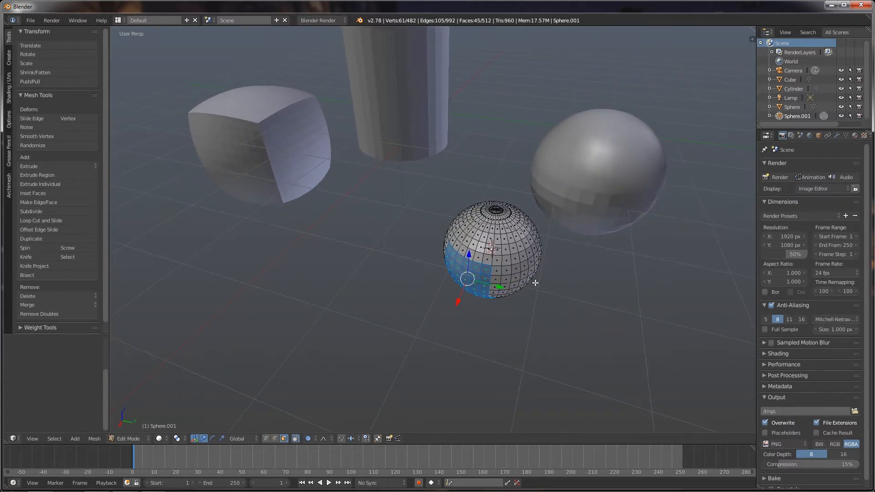
key("b")
left_click_drag(511, 222, 540, 266)
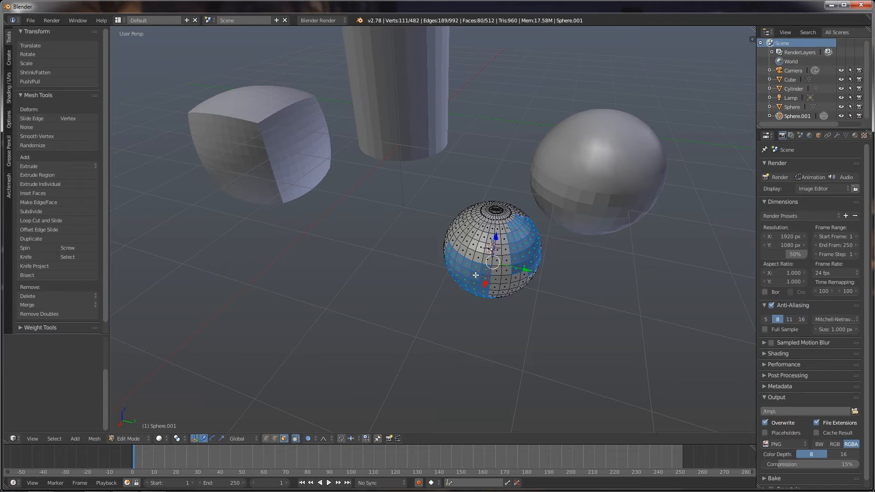
key("a")
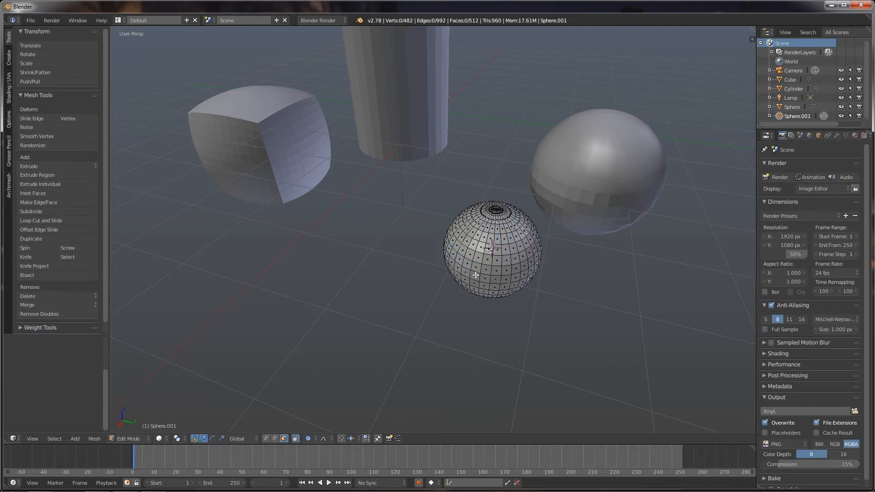
Step: Use Circle Select to paint one patch of faces on the sphere's front and another on its upper side near the larger sphere
key("c")
mouse_move(475, 256)
left_mouse_down()
mouse_move(473, 267)
mouse_move(492, 258)
mouse_move(486, 271)
left_mouse_up()
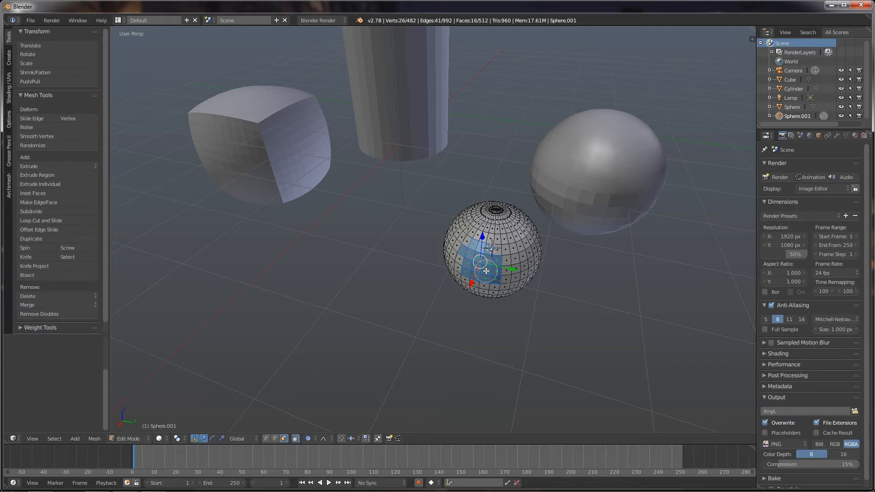
right_click(486, 272)
key("c")
left_click_drag(528, 226, 534, 246)
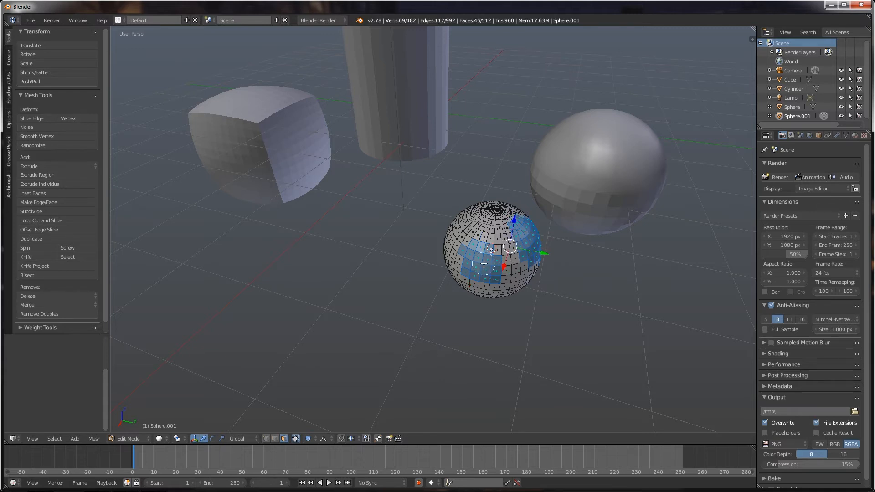
key("Escape")
Step: Practise enlarging and shrinking the Circle Select brush, and invert the sphere's face selection
key("c")
scroll(516, 275, "down", 7)
scroll(515, 276, "up", 6)
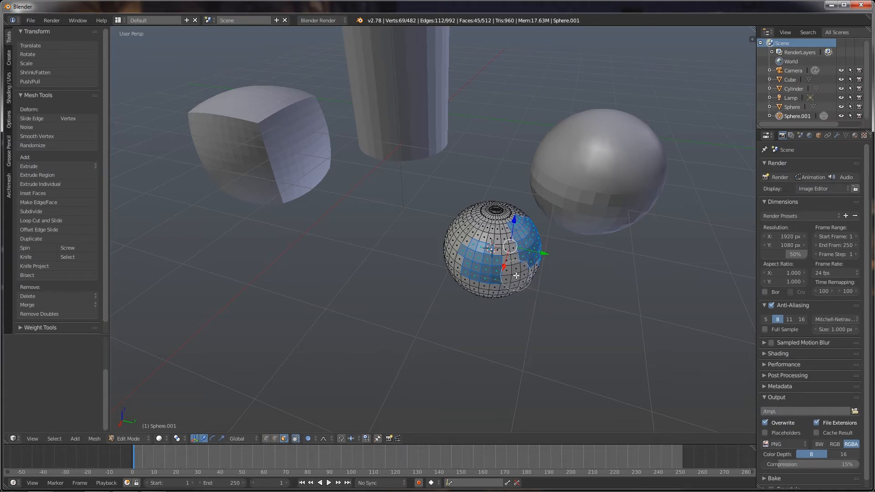
scroll(516, 275, "down", 7)
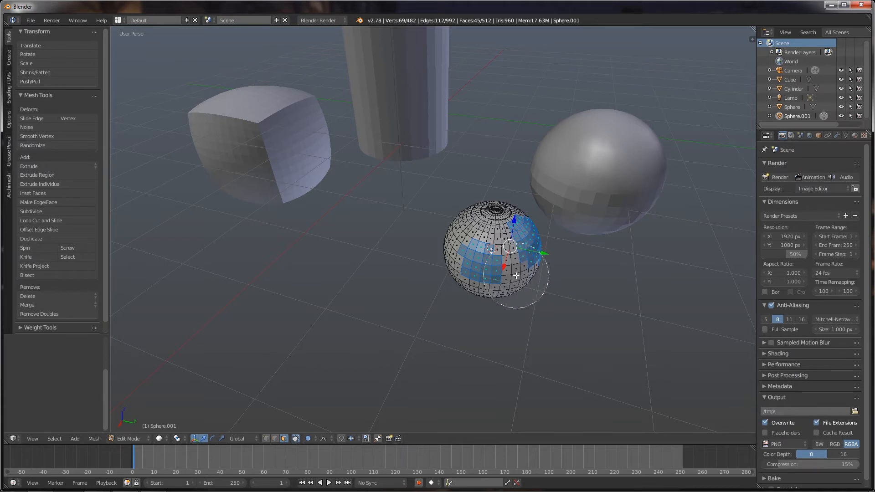
scroll(515, 275, "up", 6)
scroll(516, 276, "down", 5)
scroll(516, 275, "up", 4)
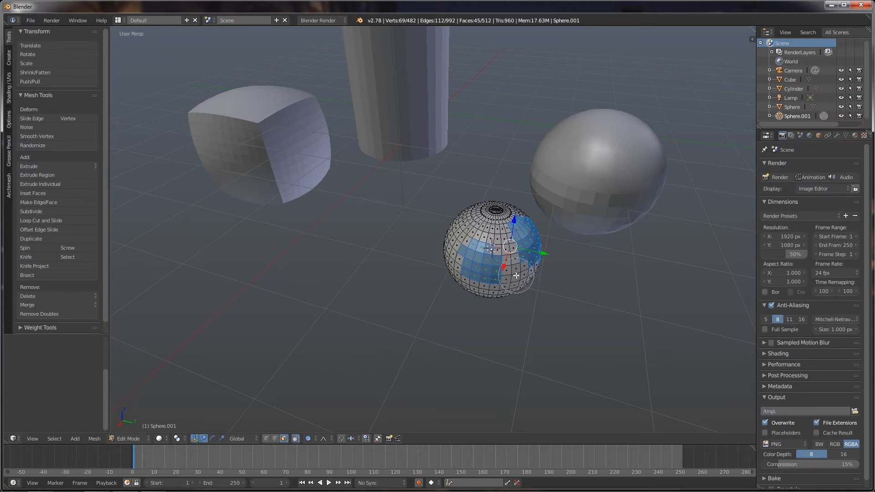
key("Escape")
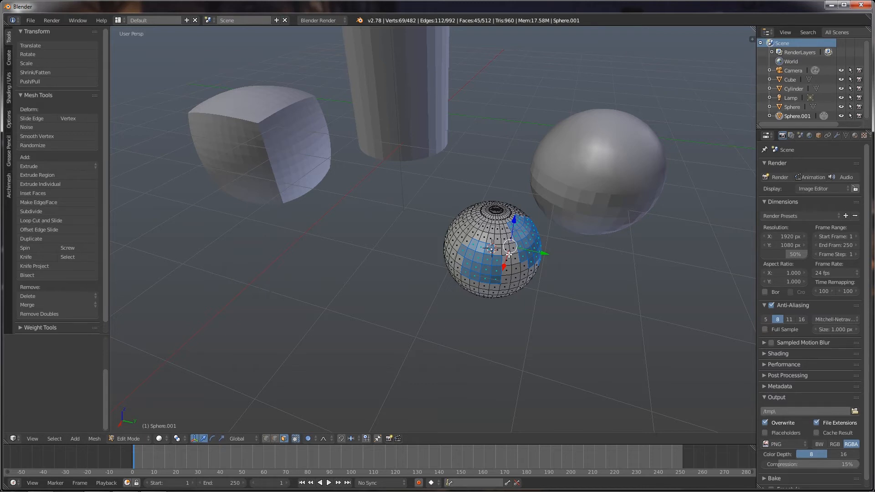
key("ctrl+i")
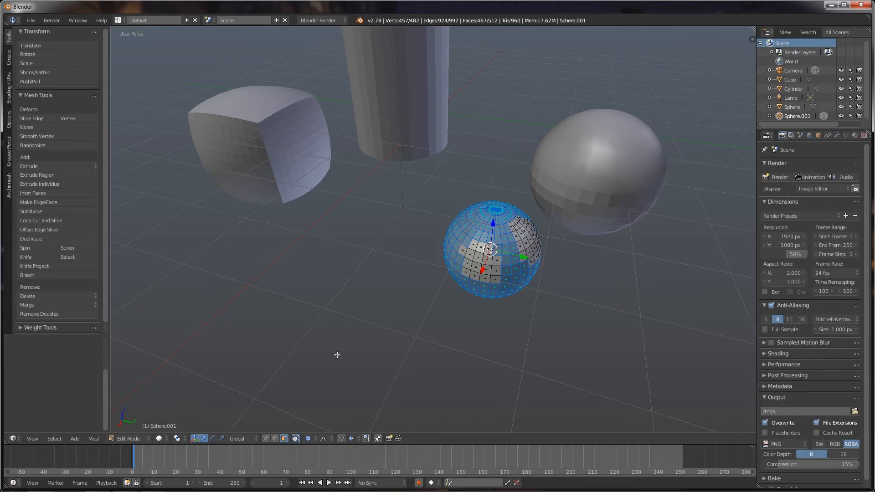
Step: Return to Object Mode and move the sphere slightly along X, Y and Z using the manipulator arrows
key("Tab")
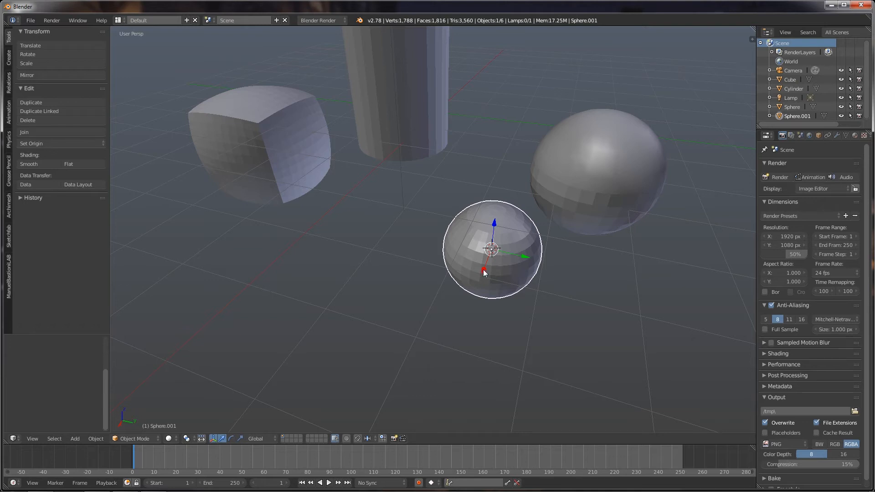
mouse_move(481, 273)
left_mouse_down()
mouse_move(456, 318)
mouse_move(472, 276)
left_mouse_up()
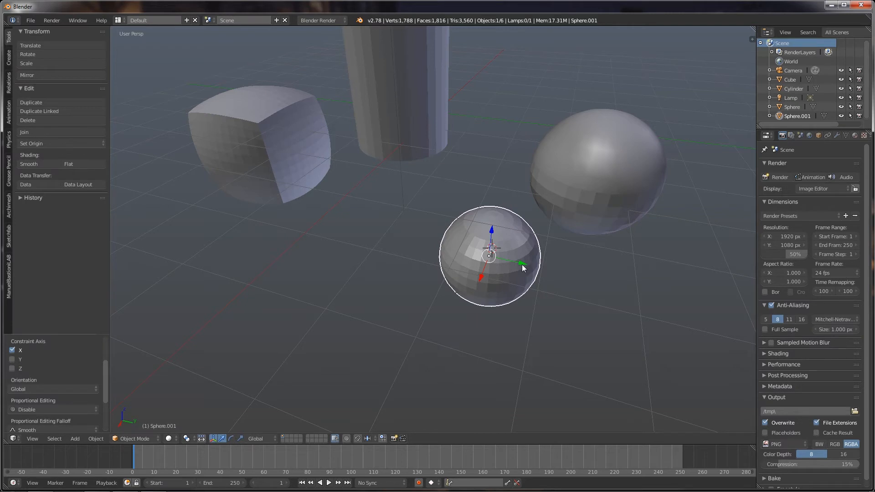
mouse_move(521, 264)
left_mouse_down()
mouse_move(618, 297)
mouse_move(517, 269)
left_mouse_up()
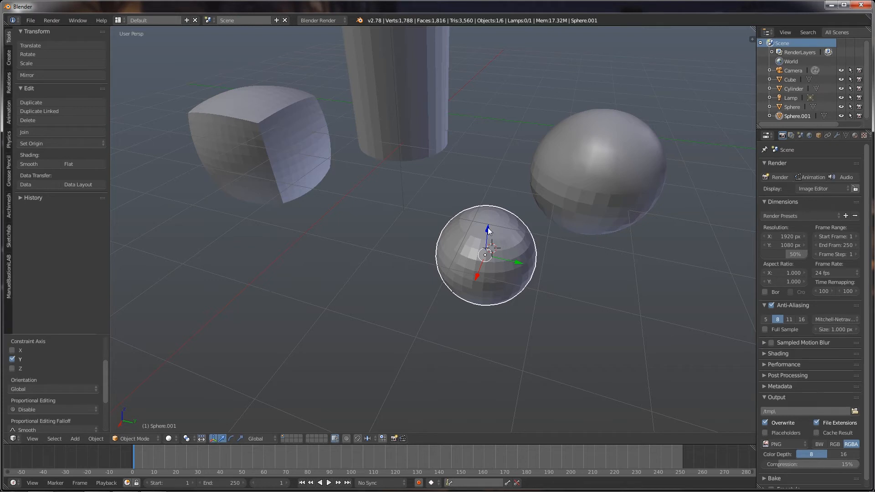
mouse_move(487, 228)
left_mouse_down()
mouse_move(486, 170)
mouse_move(491, 216)
left_mouse_up()
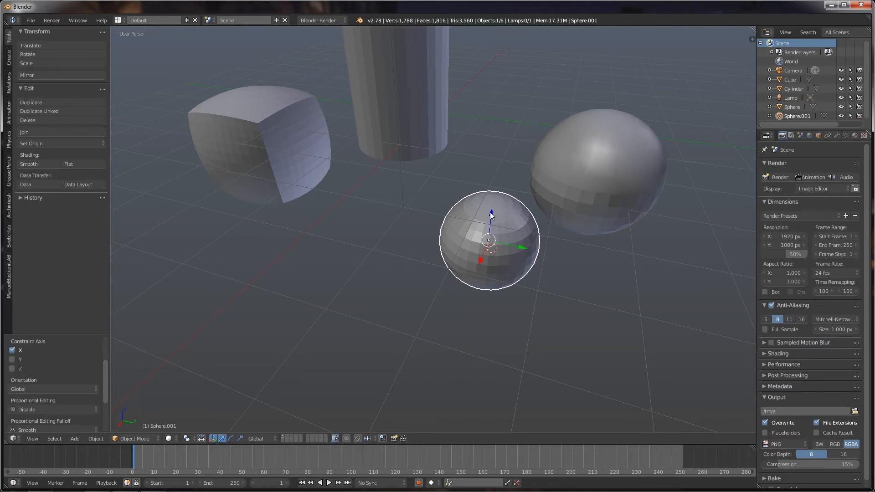
Step: Use axis-constrained Grab to shift the sphere about 0.04 along X, toward the cube along Y, and slightly down along Z
key("g")
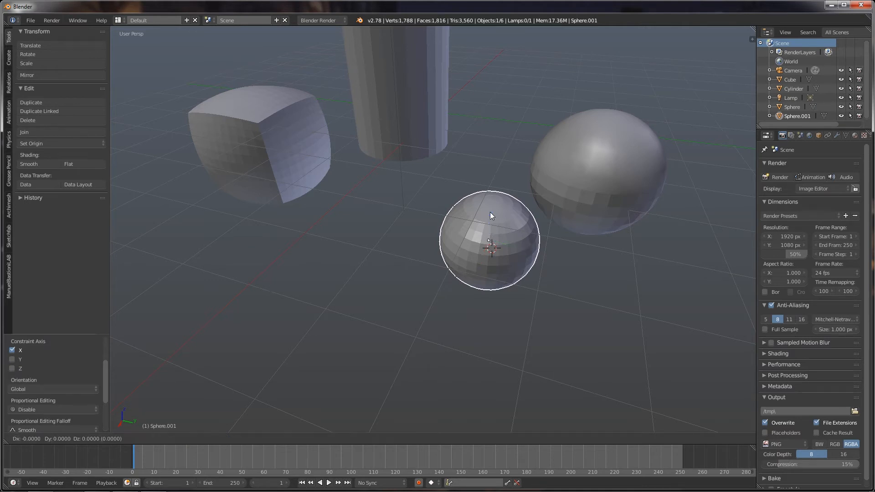
key("x")
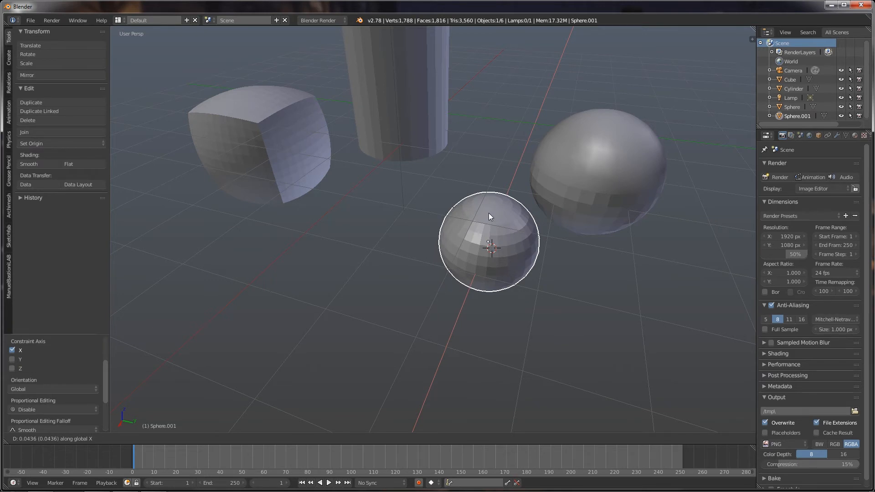
left_click(489, 212)
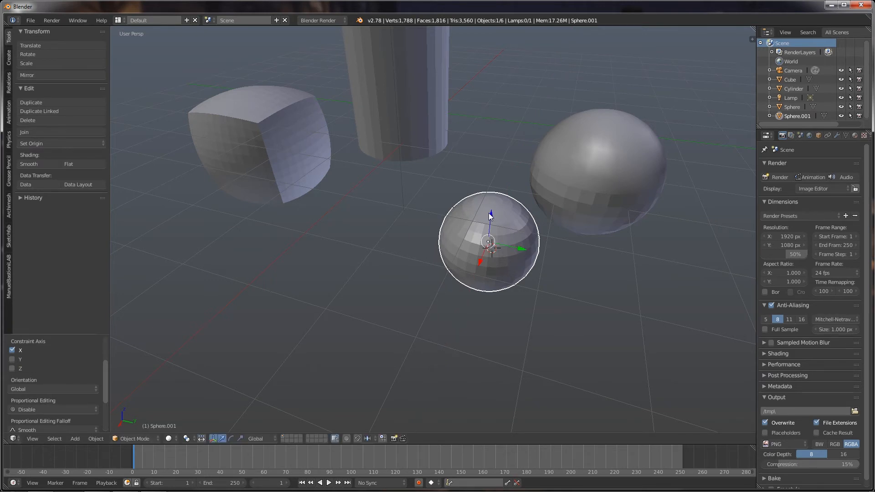
key("g")
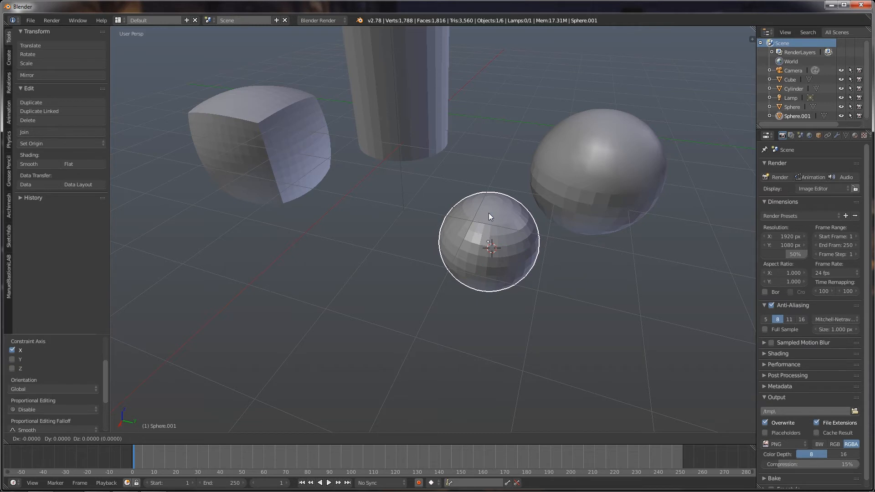
key("y")
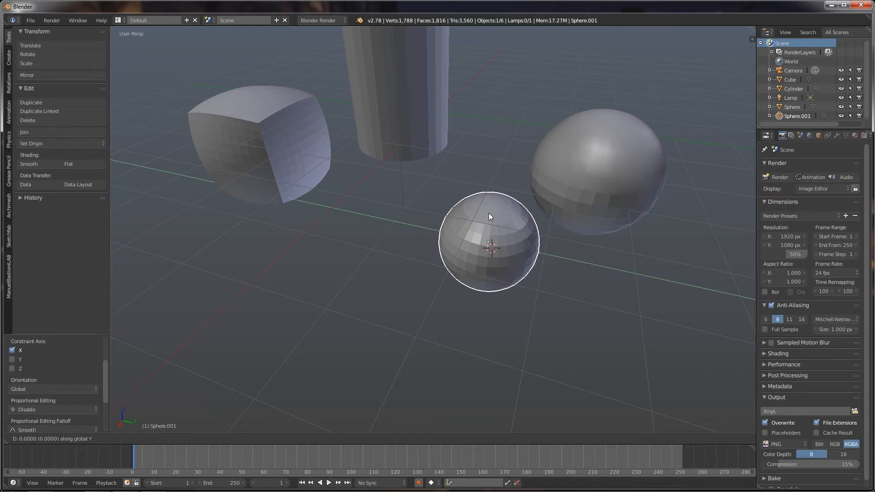
left_click(427, 207)
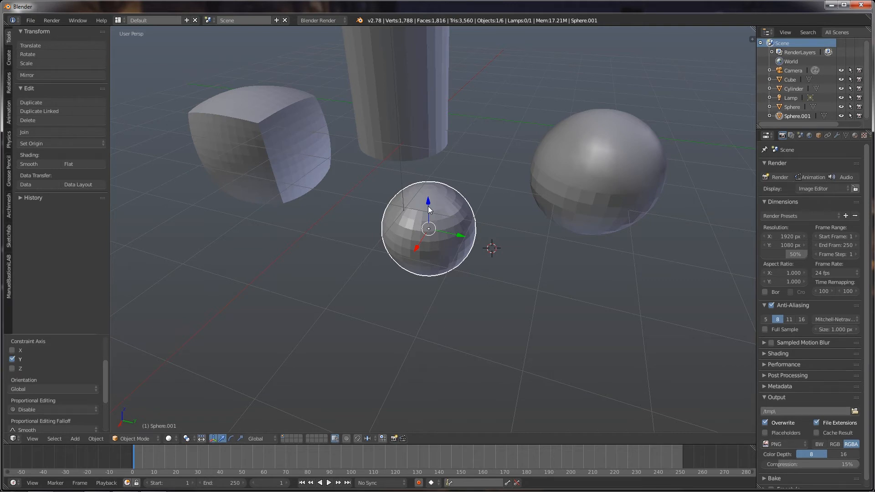
key("g")
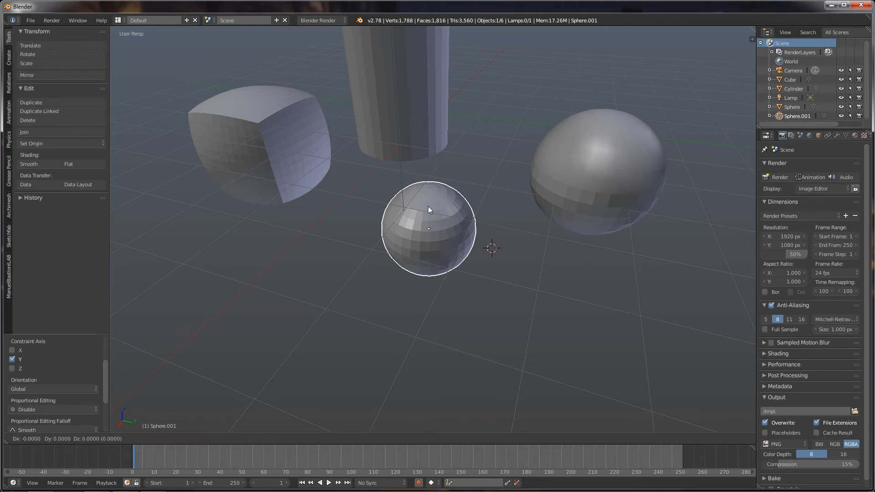
key("z")
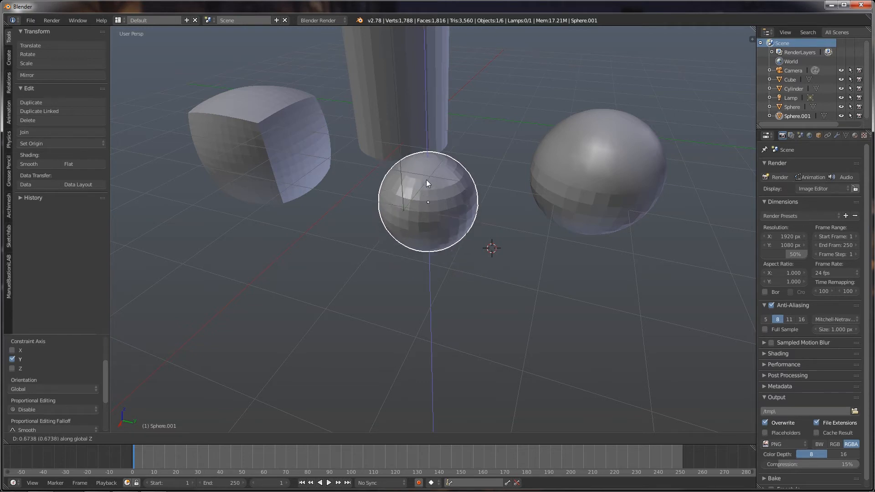
left_click(436, 223)
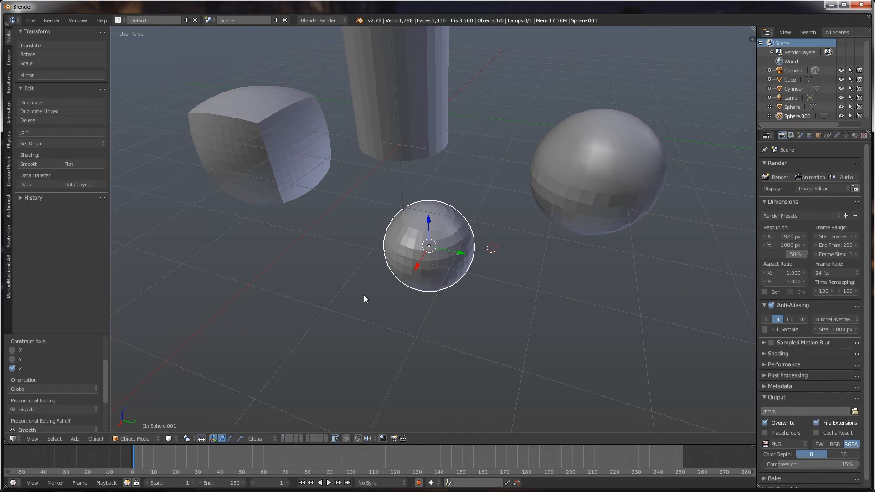
Step: Switch to the rotation manipulator and rotate the sphere a little about each of the X, Y and Z axes
left_click(230, 439)
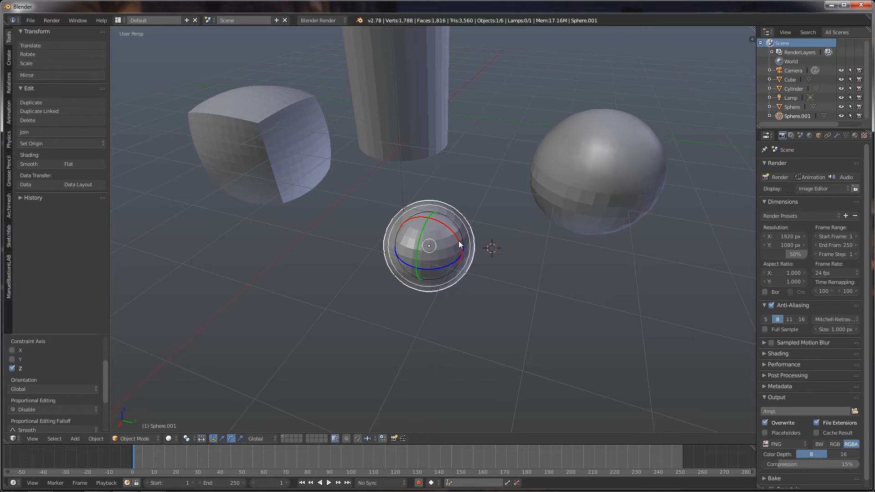
mouse_move(458, 240)
left_mouse_down()
mouse_move(447, 228)
mouse_move(456, 246)
left_mouse_up()
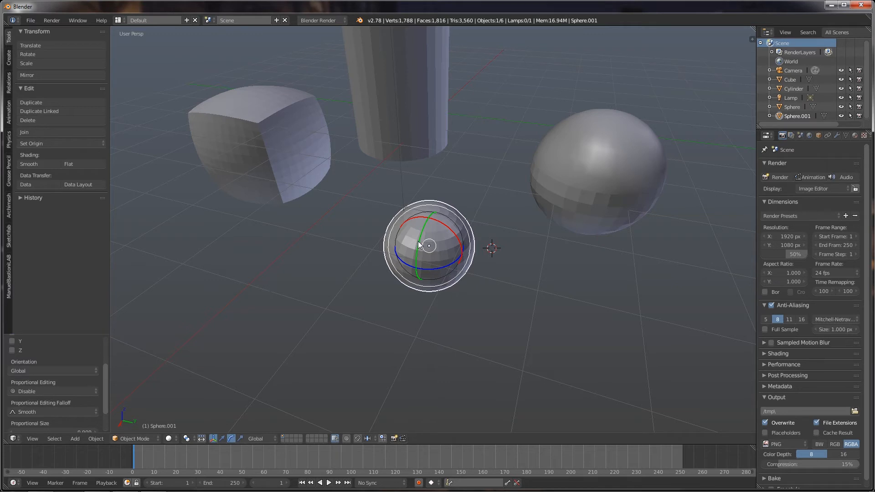
mouse_move(419, 244)
left_mouse_down()
mouse_move(422, 222)
mouse_move(423, 249)
left_mouse_up()
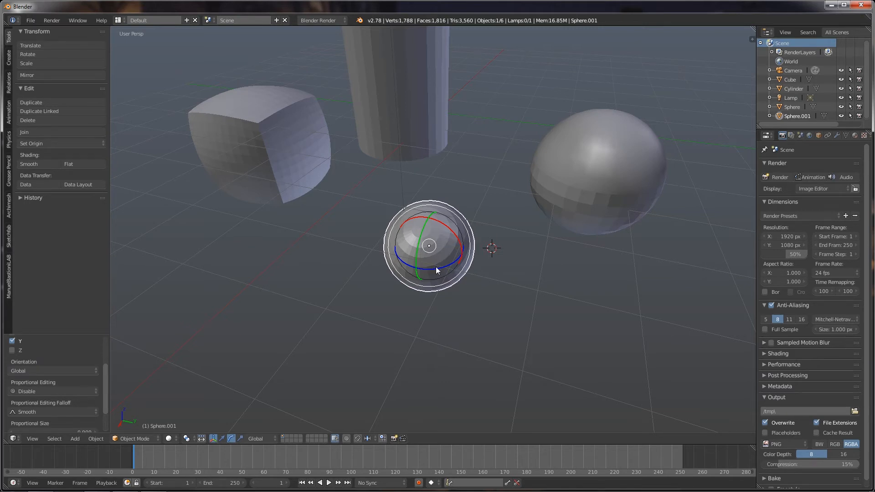
mouse_move(436, 266)
left_mouse_down()
mouse_move(453, 262)
mouse_move(434, 264)
left_mouse_up()
Step: Use axis-constrained Rotate to turn the sphere freely about the global X, Y and Z axes in turn
key("r")
key("x")
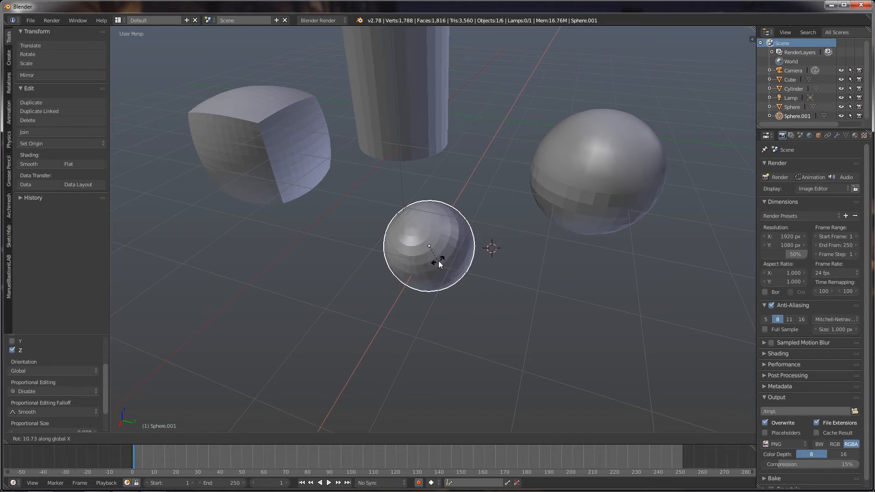
left_click(428, 256)
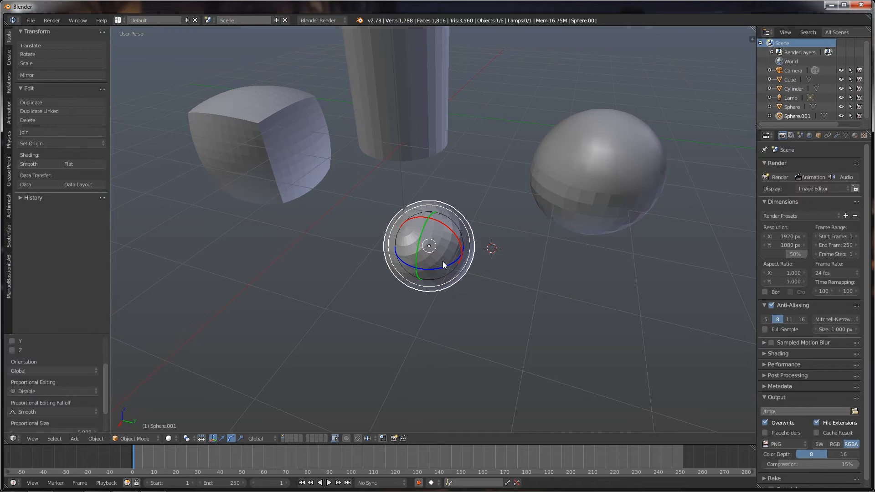
key("r")
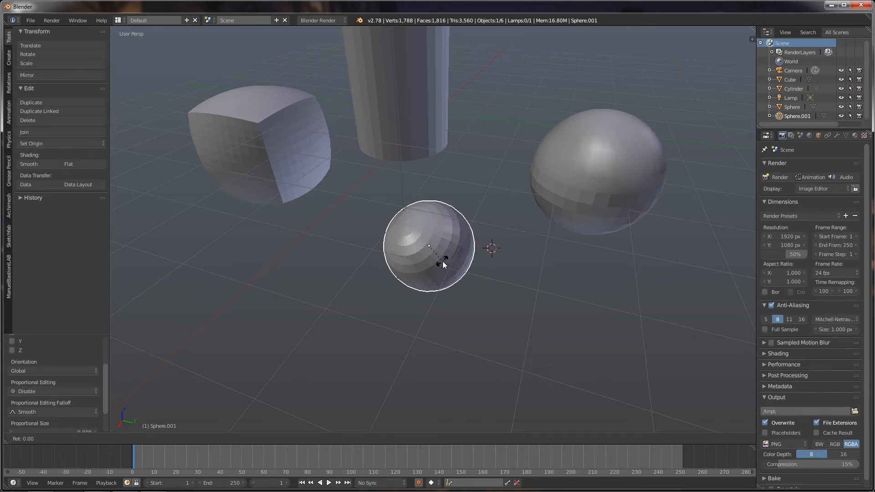
key("y")
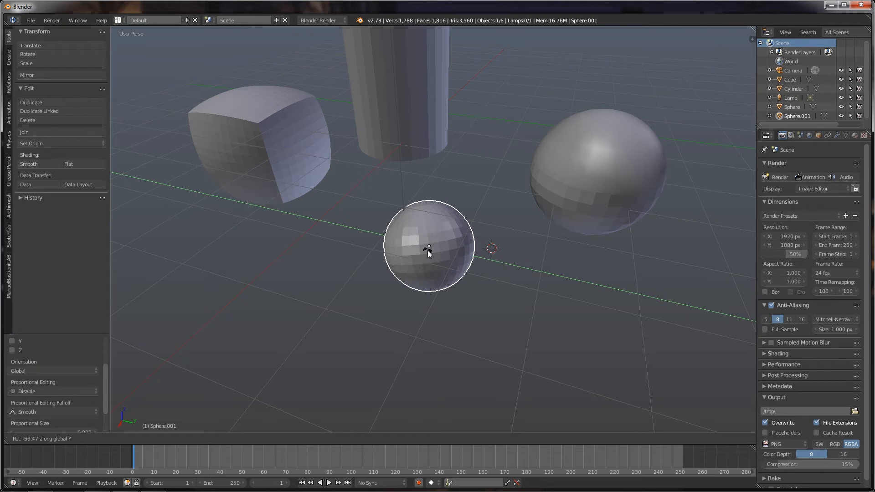
left_click(430, 259)
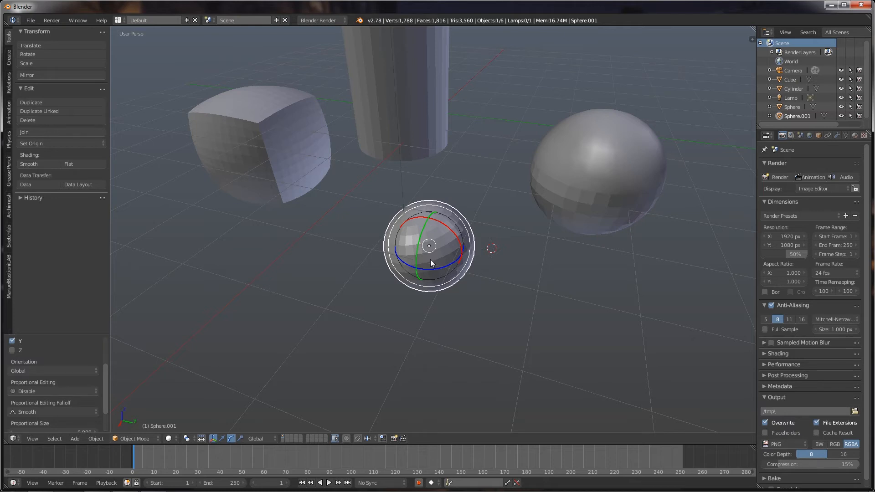
key("r")
key("z")
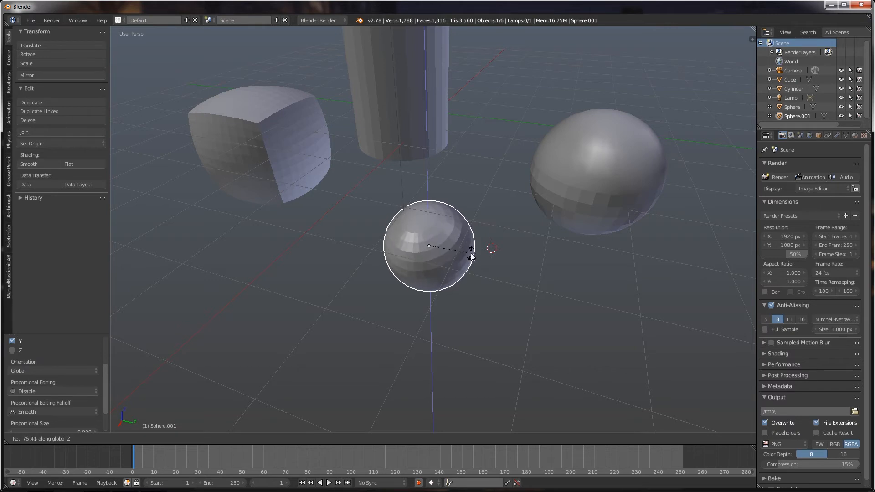
left_click(453, 259)
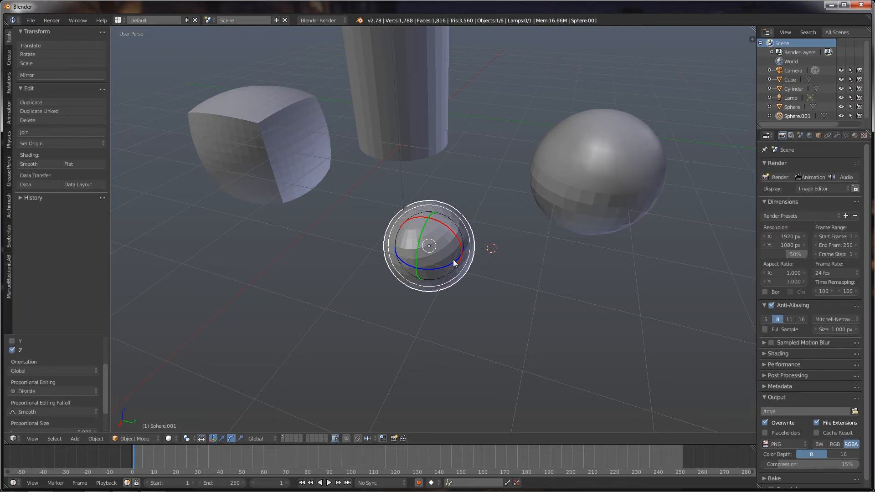
Step: Rotate the sphere by exactly 90° about the global X axis
key("r")
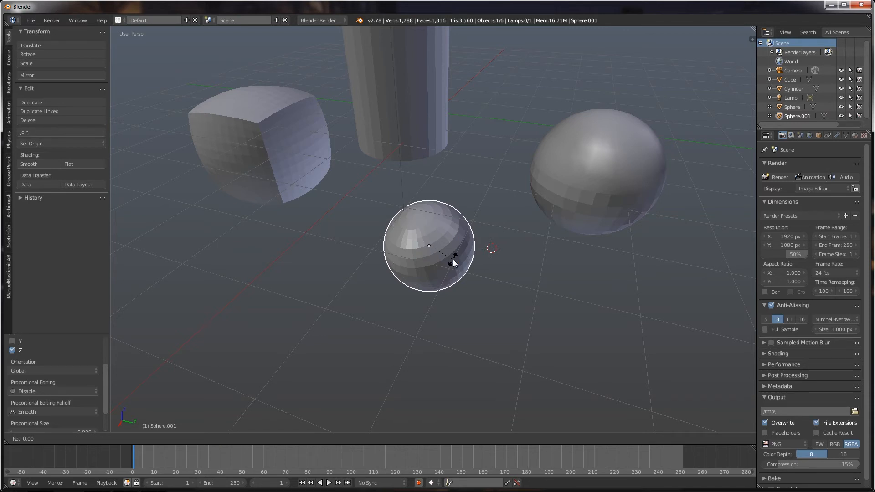
key("x")
type("90")
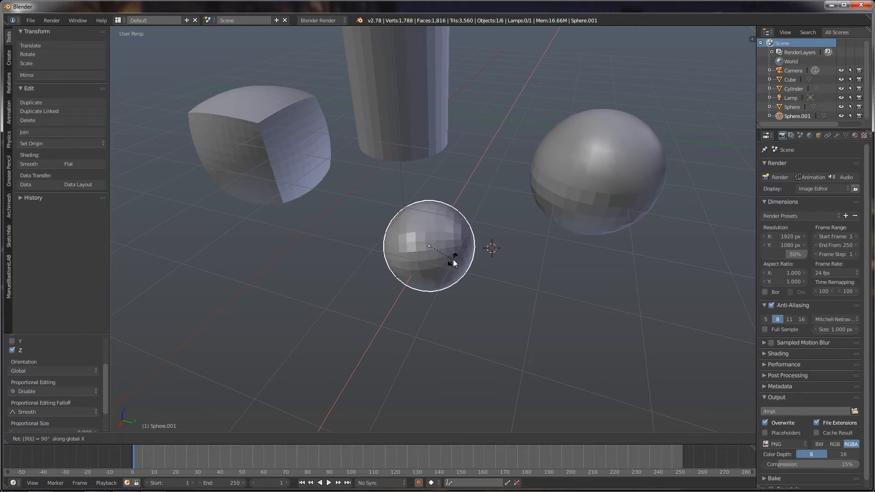
key("Return")
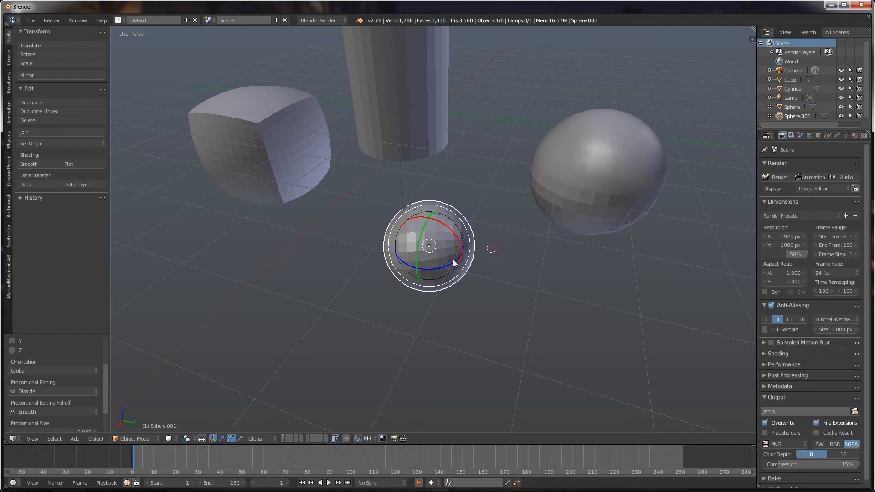
Step: Switch to the scale manipulator and adjust the sphere's size slightly along the X, Y and Z axes
left_click(240, 438)
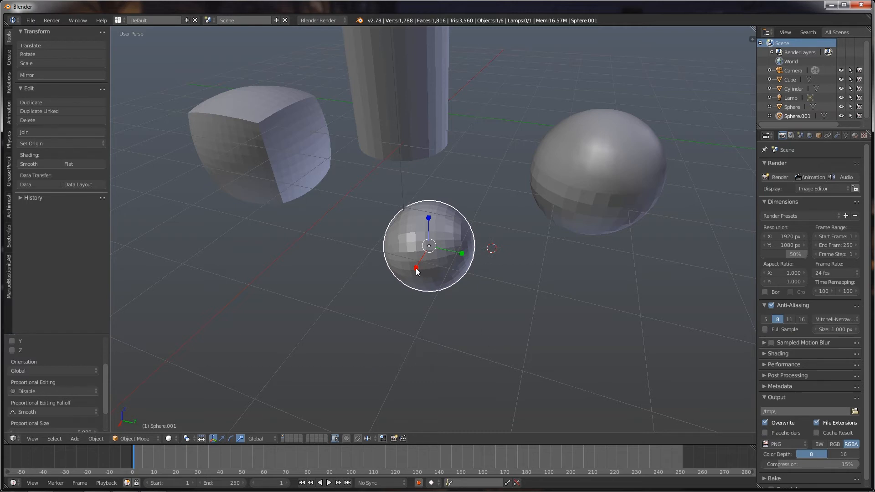
mouse_move(416, 269)
left_mouse_down()
mouse_move(410, 283)
mouse_move(416, 267)
left_mouse_up()
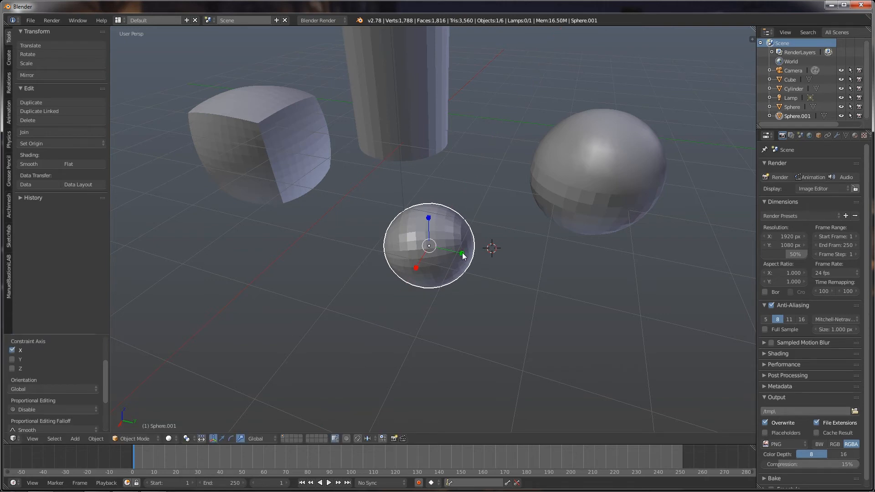
mouse_move(462, 253)
left_mouse_down()
mouse_move(475, 259)
mouse_move(458, 253)
left_mouse_up()
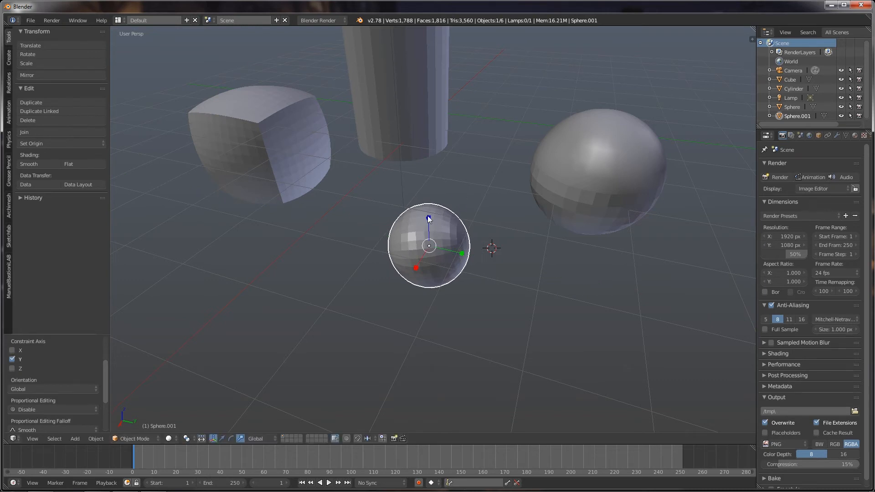
mouse_move(428, 219)
left_mouse_down()
mouse_move(426, 203)
mouse_move(432, 220)
left_mouse_up()
Step: Use axis-constrained Scale to shrink the sphere to about 0.80 along X and adjust it slightly along Y and Z
key("s")
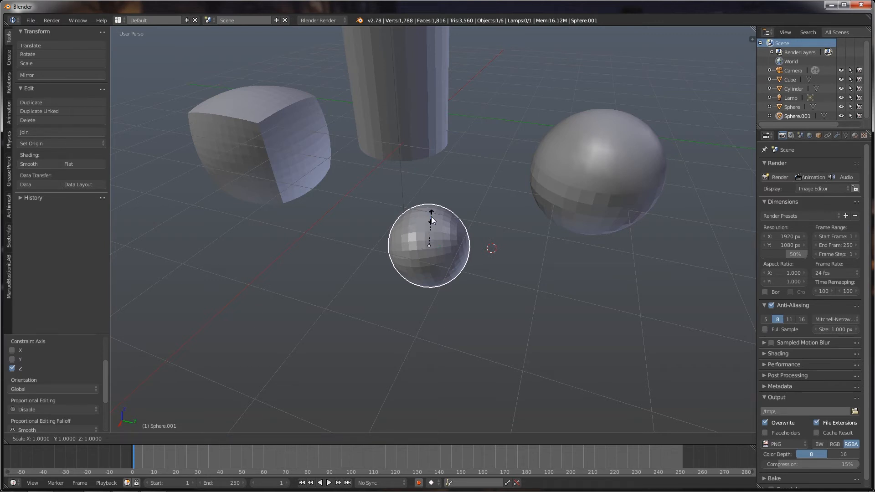
key("x")
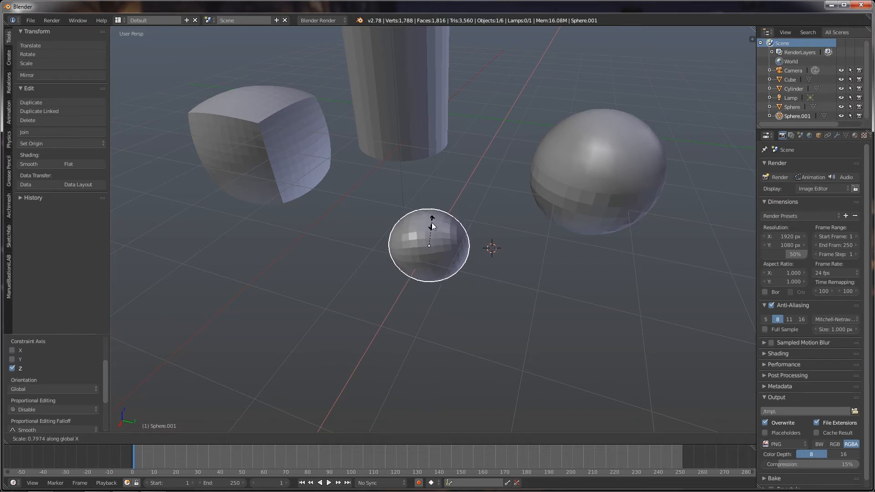
left_click(432, 226)
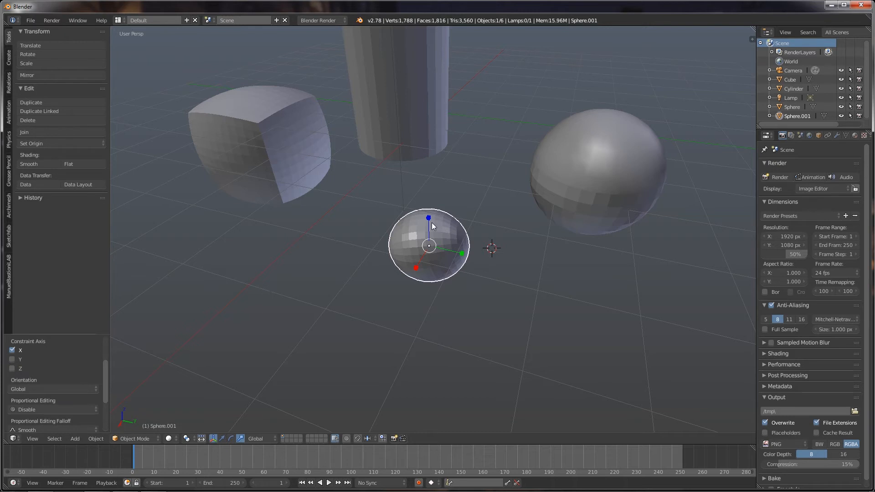
key("s")
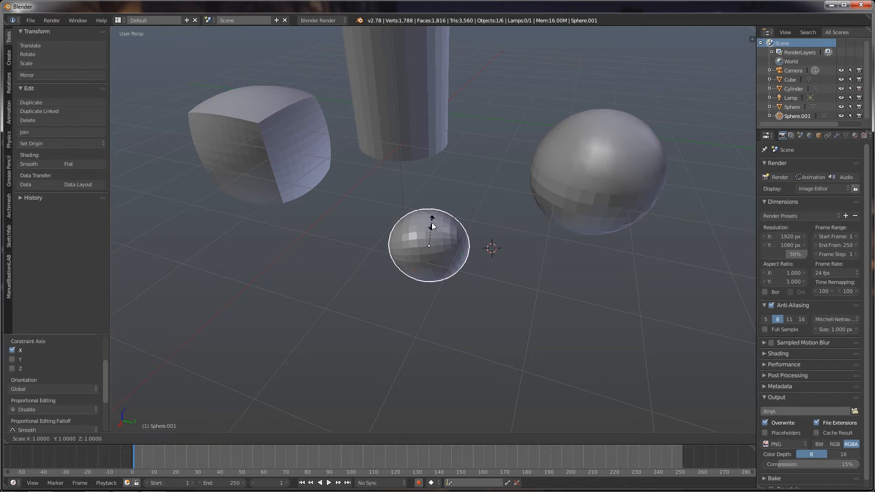
key("y")
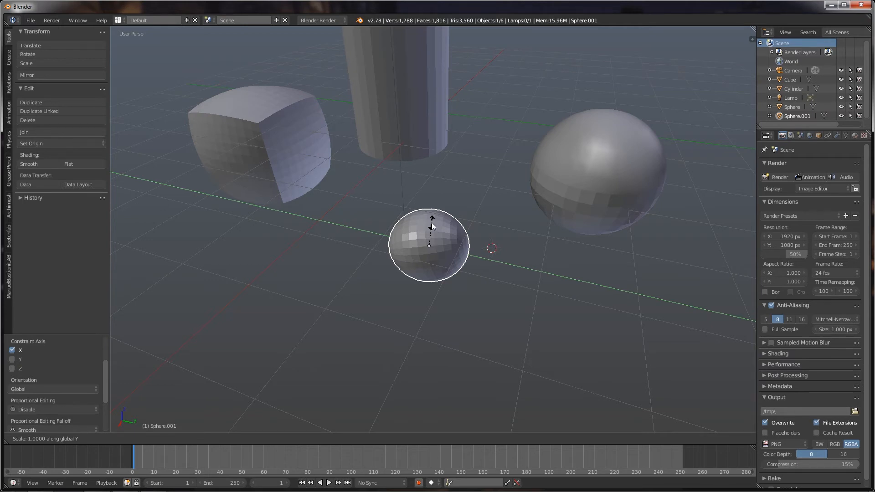
left_click(431, 227)
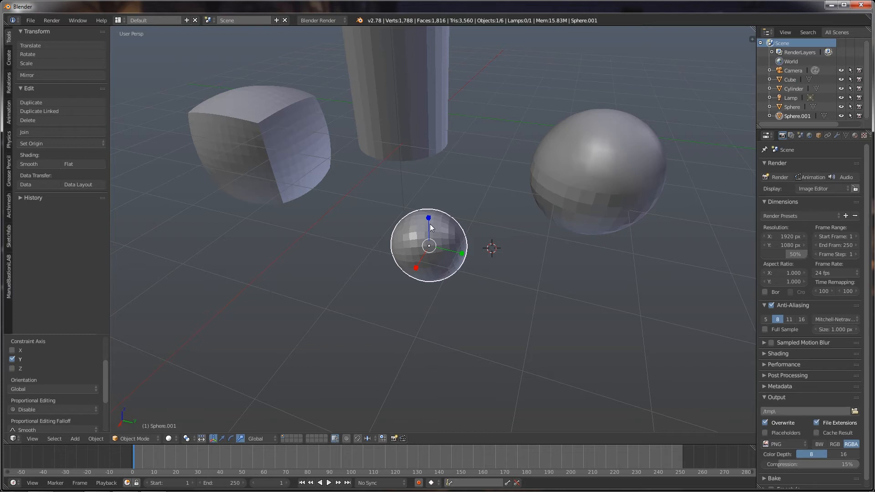
key("s")
key("z")
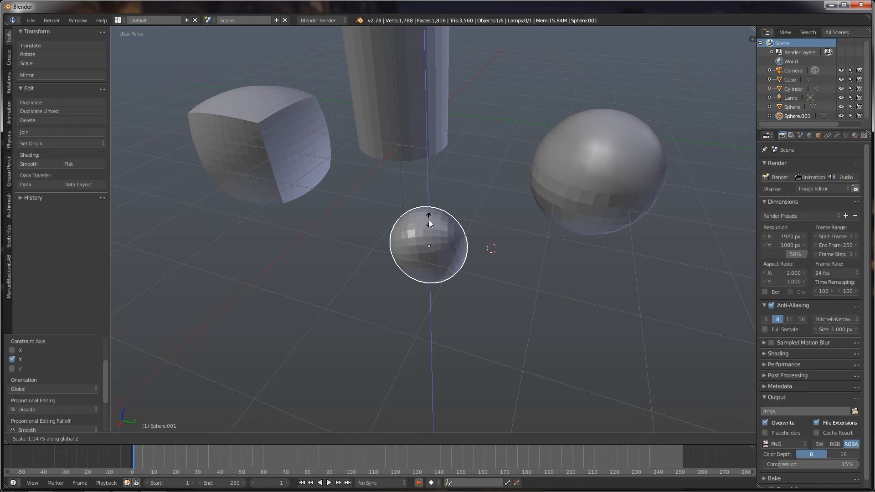
left_click(433, 221)
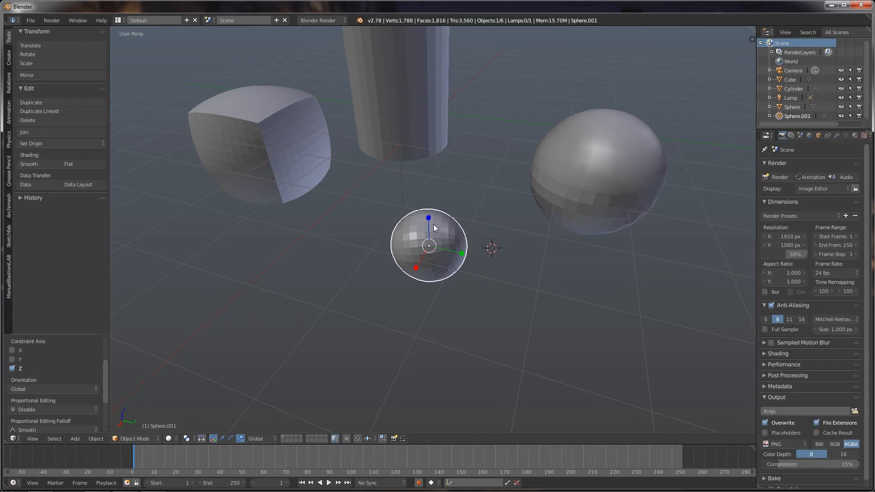
Step: Scale the sphere uniformly by a factor of 2
key("s")
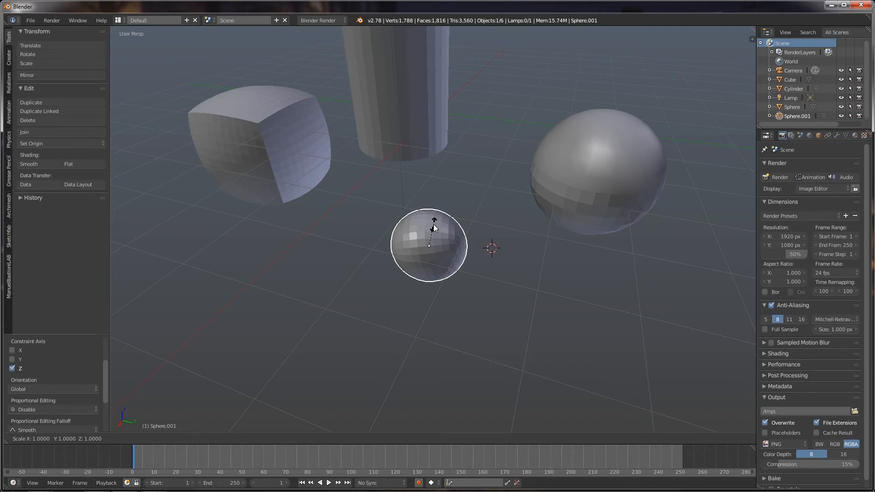
key("2")
key("Return")
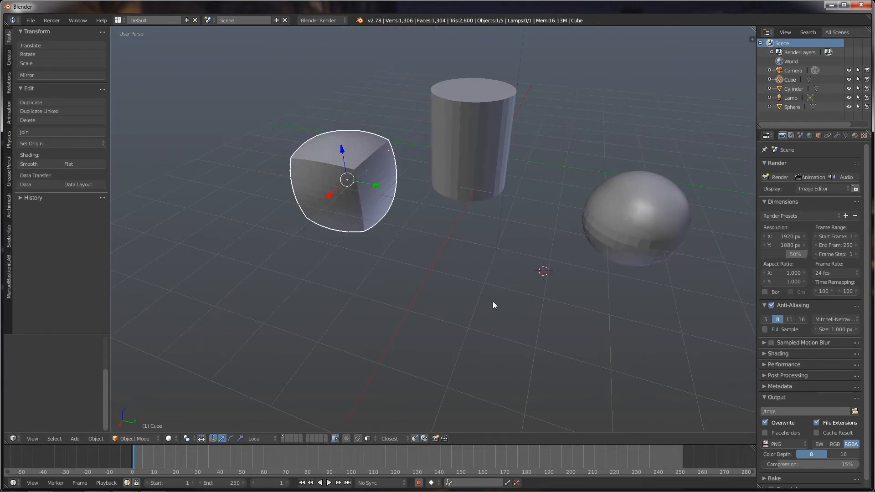
Step: Add a cube mesh at the 3D cursor
key("shift+a")
mouse_move(493, 305)
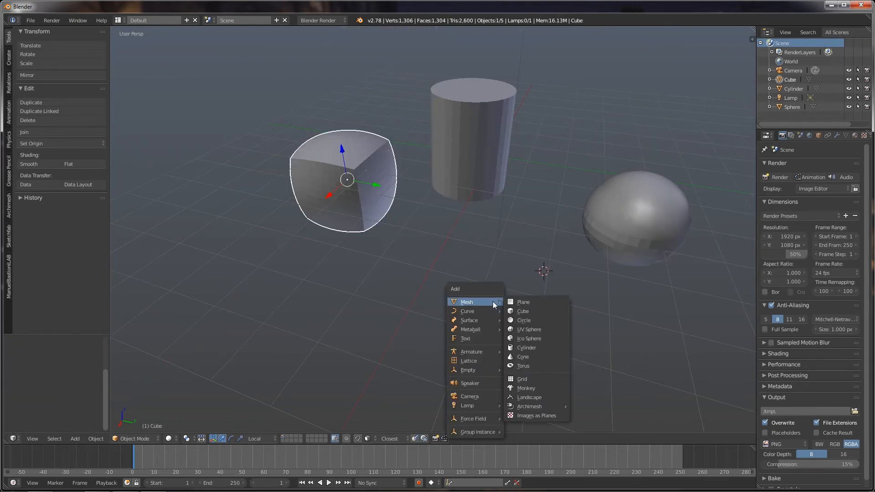
left_click(523, 311)
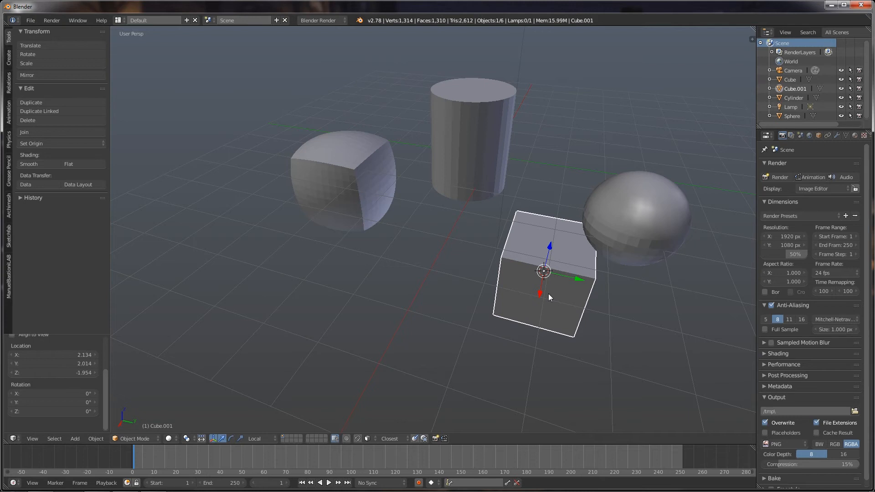
Step: In Edit Mode, turn on increment snapping and move the whole new cube along Y away from the smooth sphere
key("Tab")
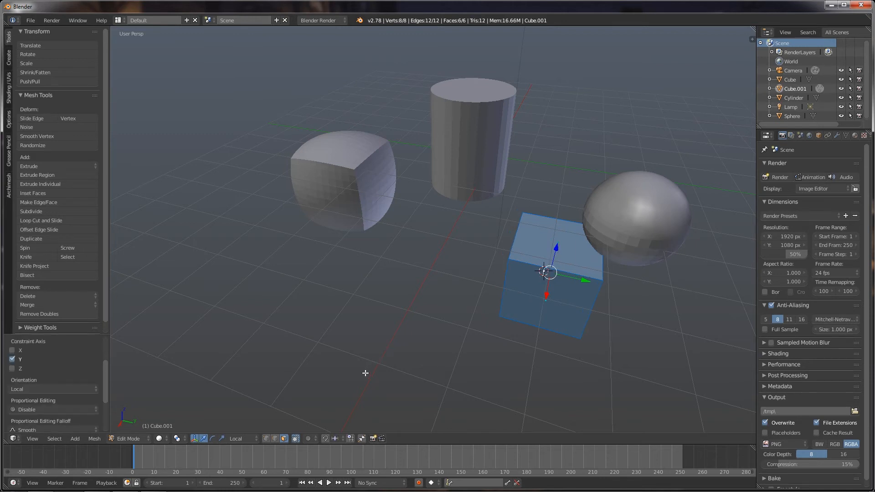
left_click(324, 438)
left_click_drag(586, 281, 509, 274)
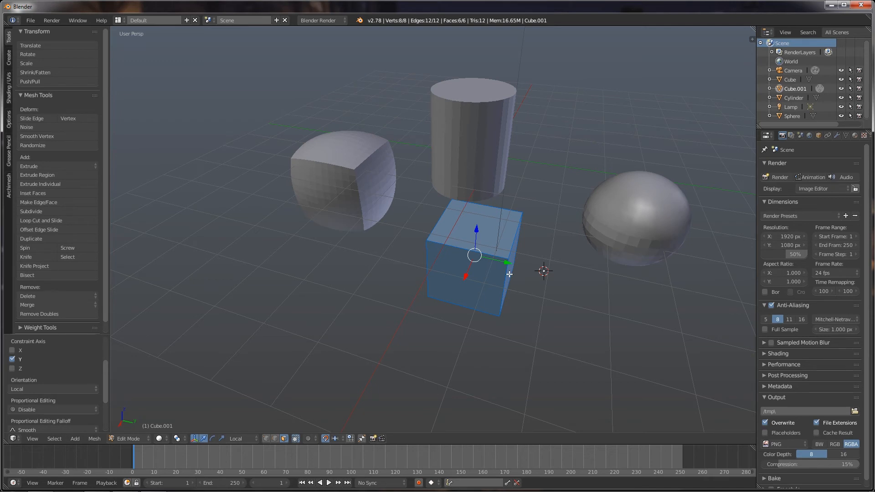
Step: Choose Face as the mesh select mode and set the snap element to Face
key("ctrl+Tab")
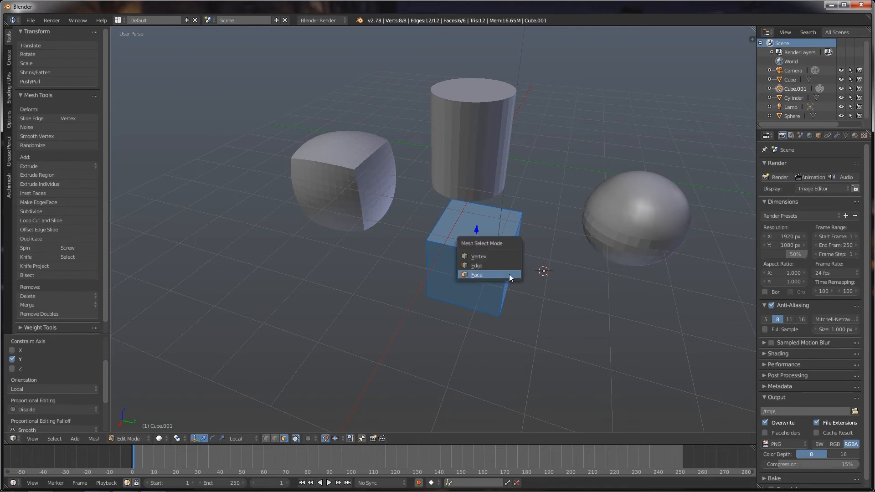
left_click(509, 274)
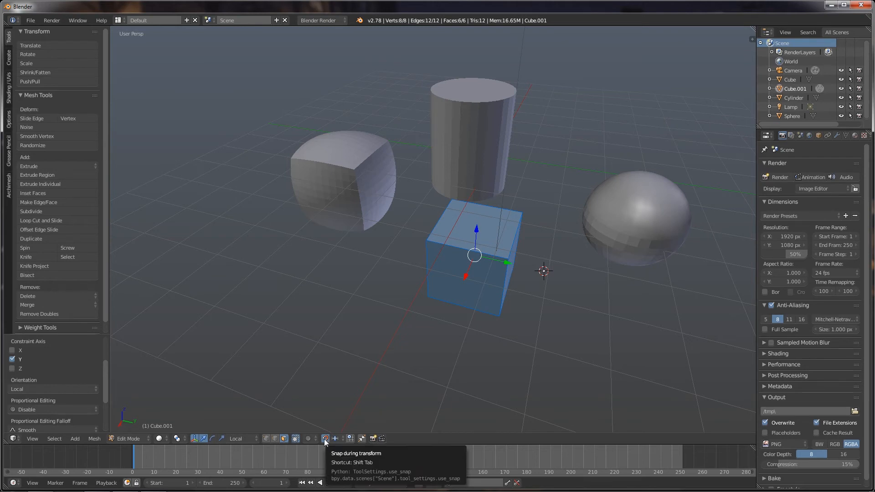
left_click(341, 438)
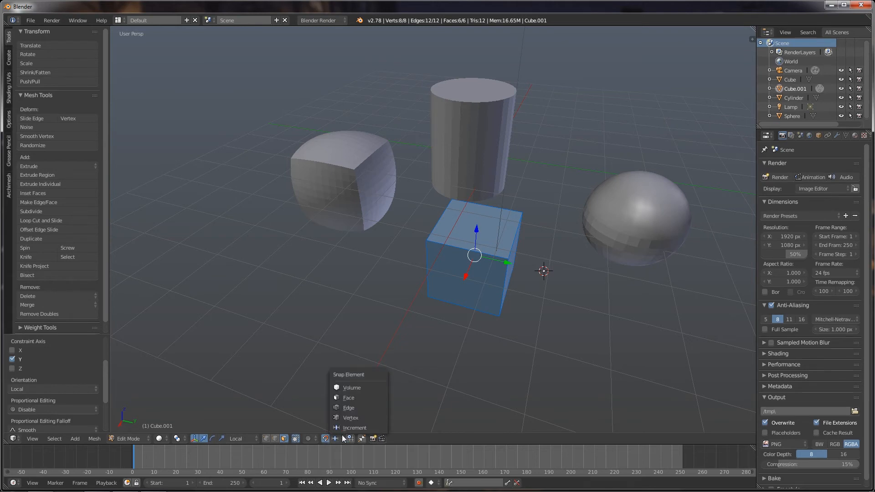
left_click(351, 398)
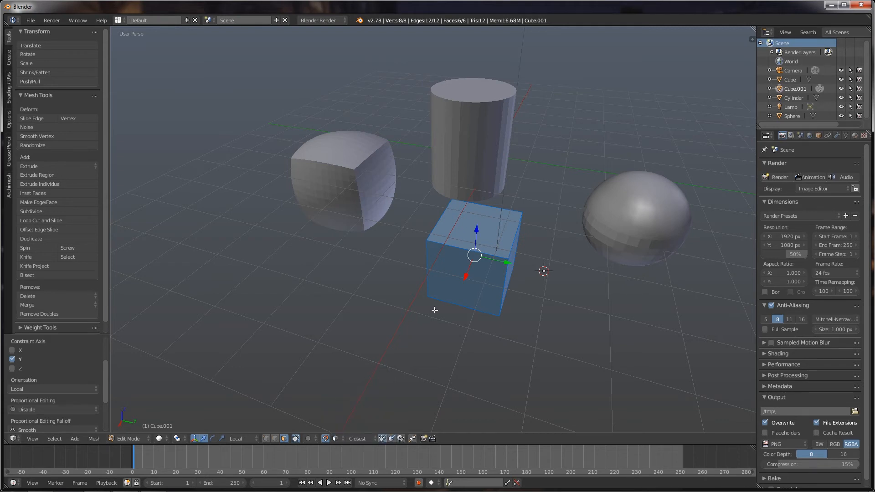
Step: Try to snap the cube's top face down along Z onto its bottom face, and undo the move
right_click(463, 230)
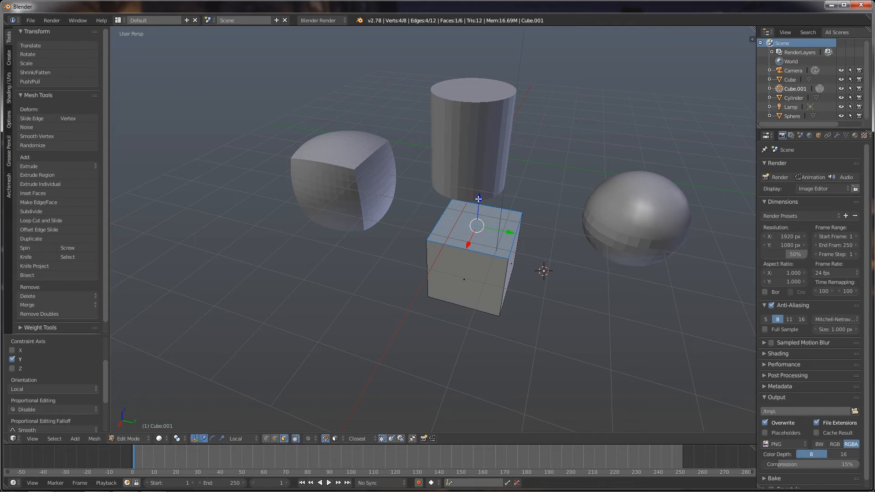
left_click_drag(478, 199, 475, 272)
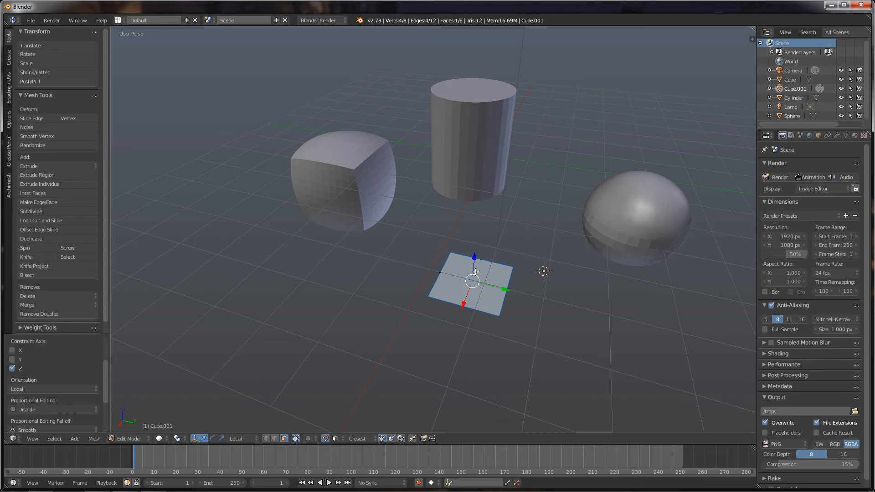
key("ctrl+z")
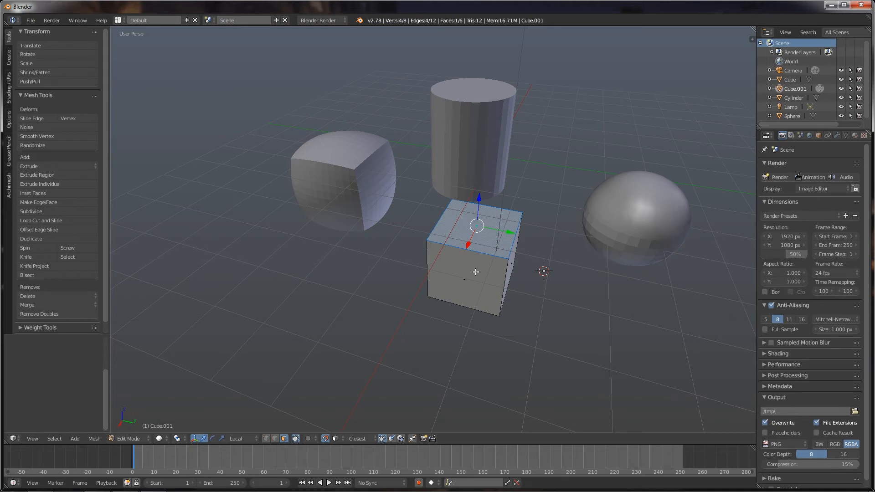
Step: Choose Edge as the mesh select mode and set the snap element to Edge
key("ctrl+Tab")
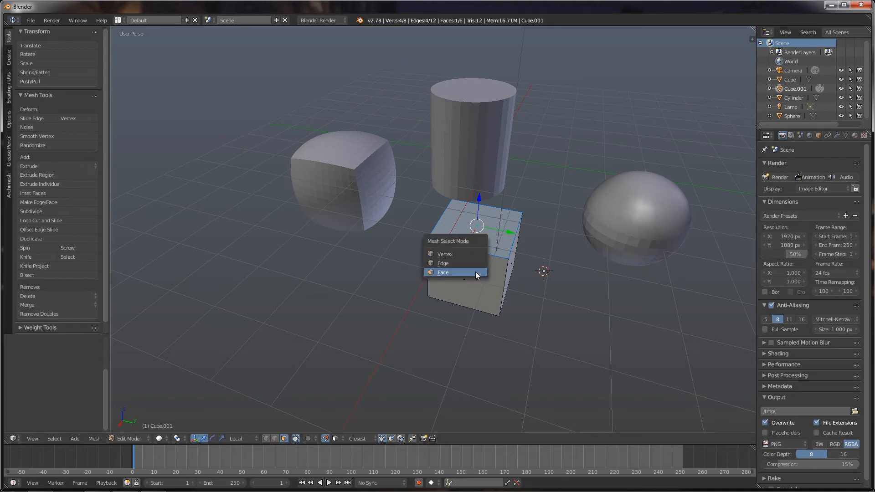
left_click(456, 264)
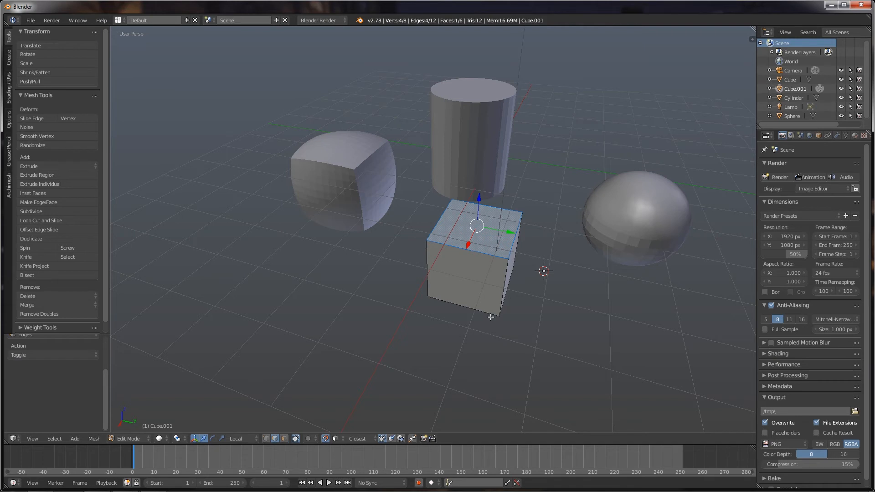
left_click(341, 438)
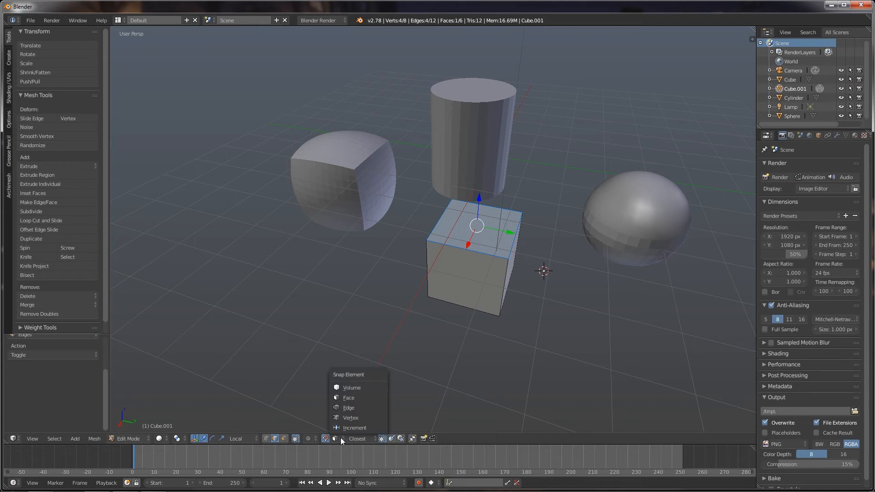
left_click(347, 407)
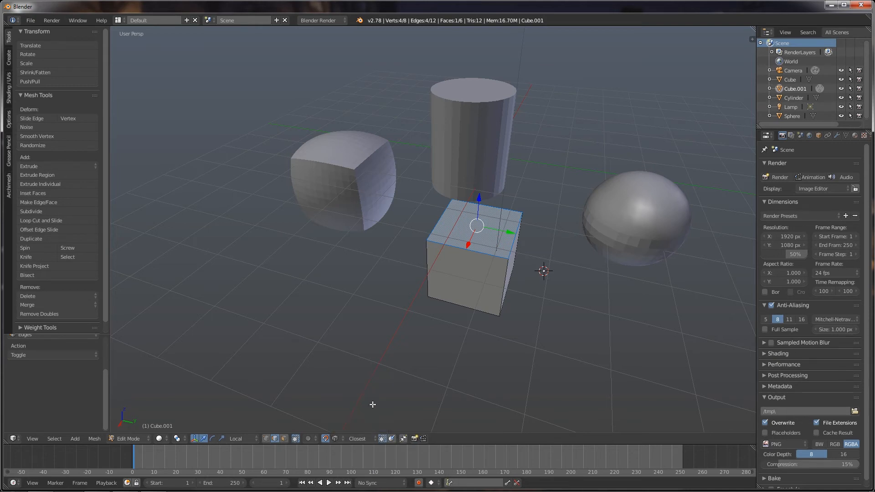
Step: Try to snap the cube's nearest vertical edge along X onto the neighbouring vertical edge, and undo the move
right_click(505, 287)
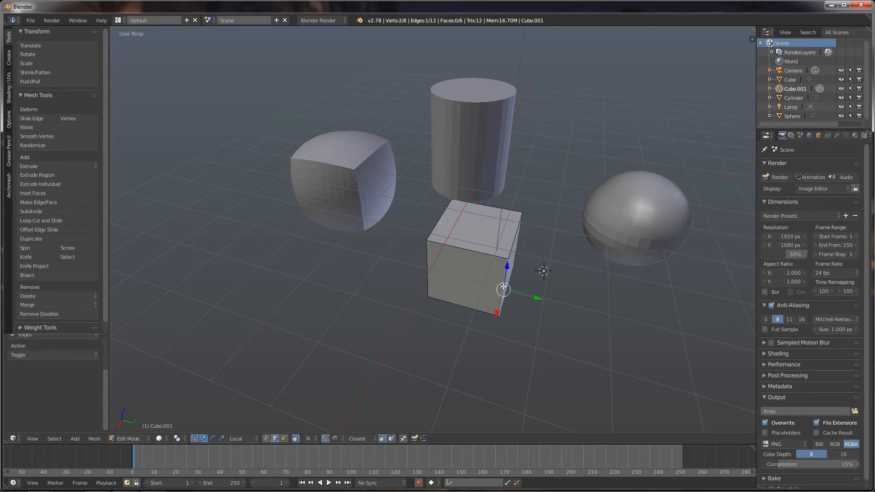
middle_click_drag(538, 341, 434, 286)
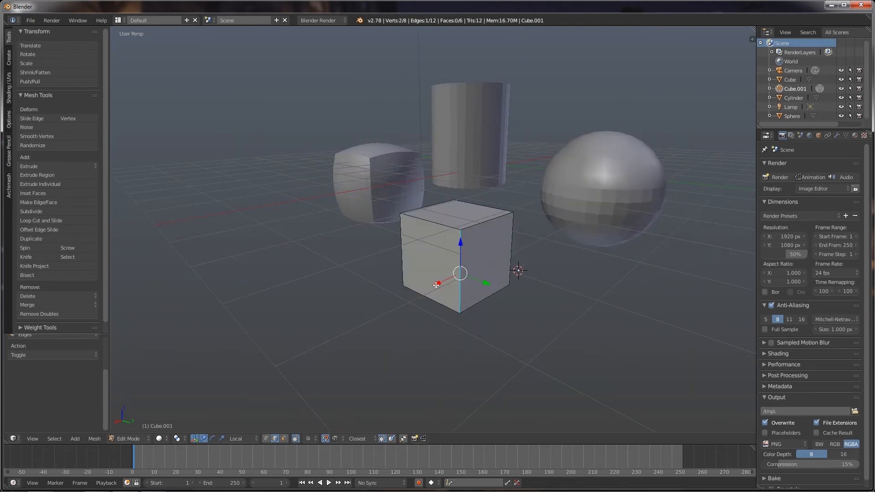
left_click_drag(436, 284, 456, 278)
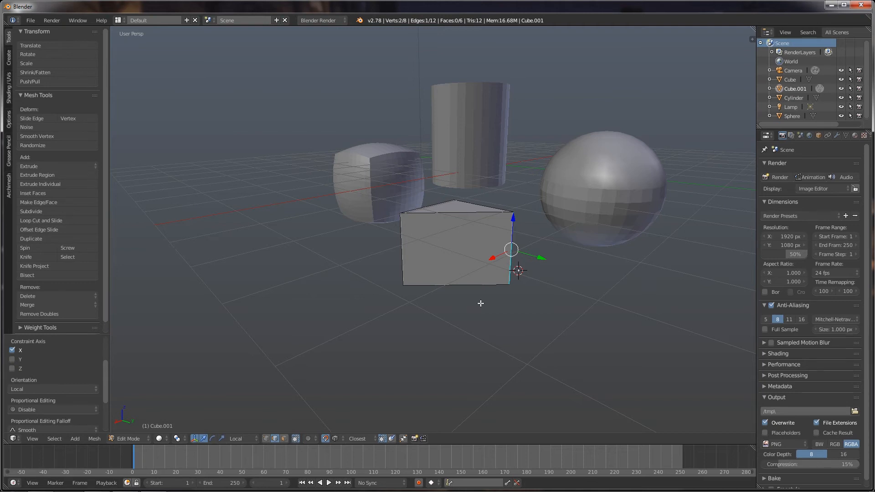
key("ctrl+z")
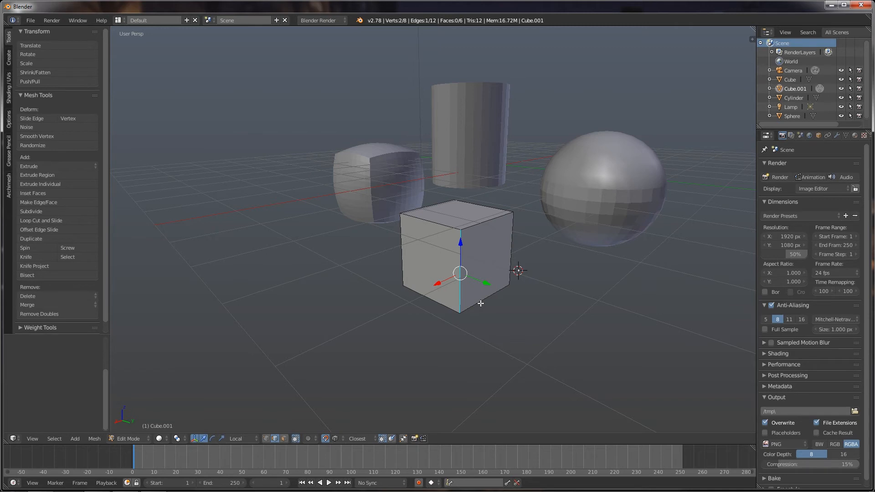
Step: Switch both mesh selection and snapping to Vertex, and snap the cube's nearest top corner along X onto the adjacent top corner
key("ctrl+Tab")
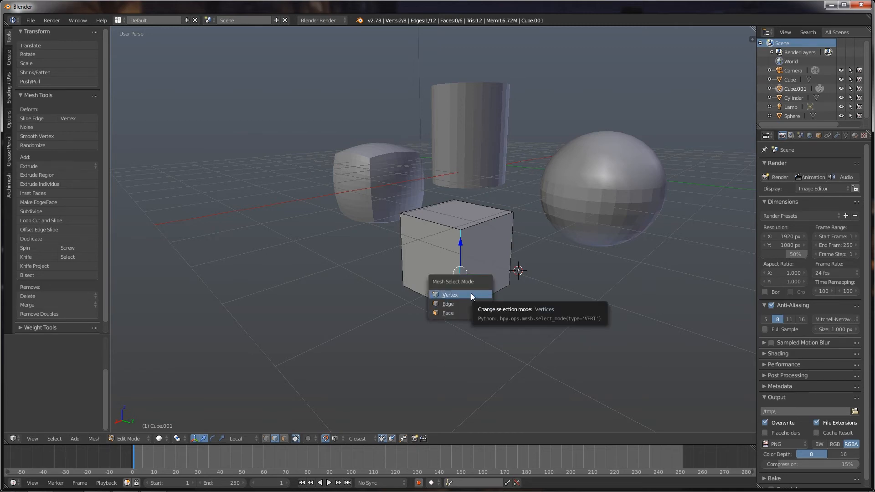
left_click(471, 294)
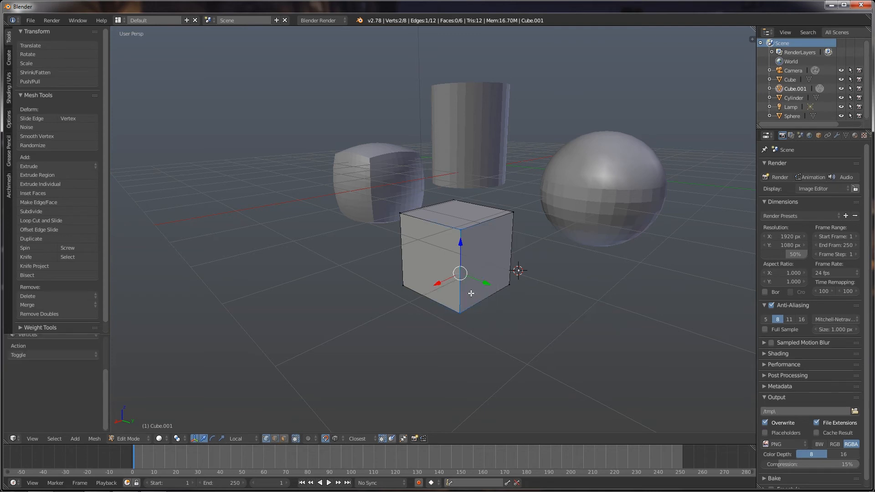
left_click(343, 437)
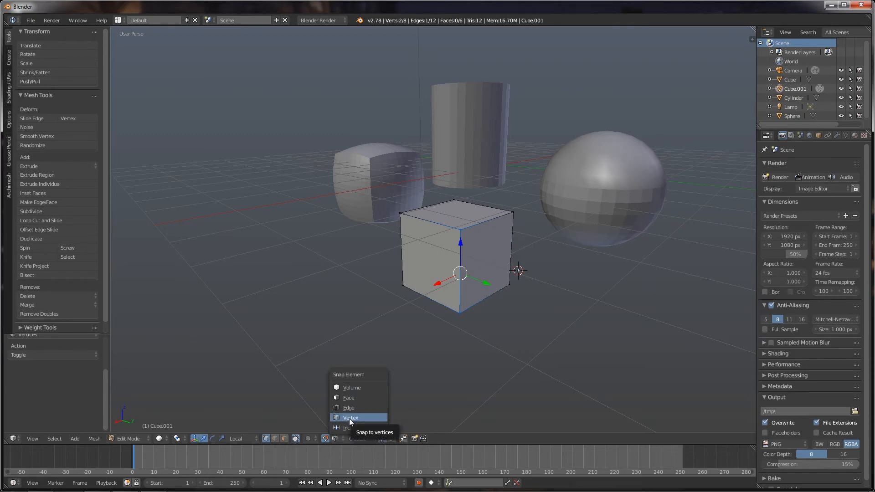
left_click(349, 417)
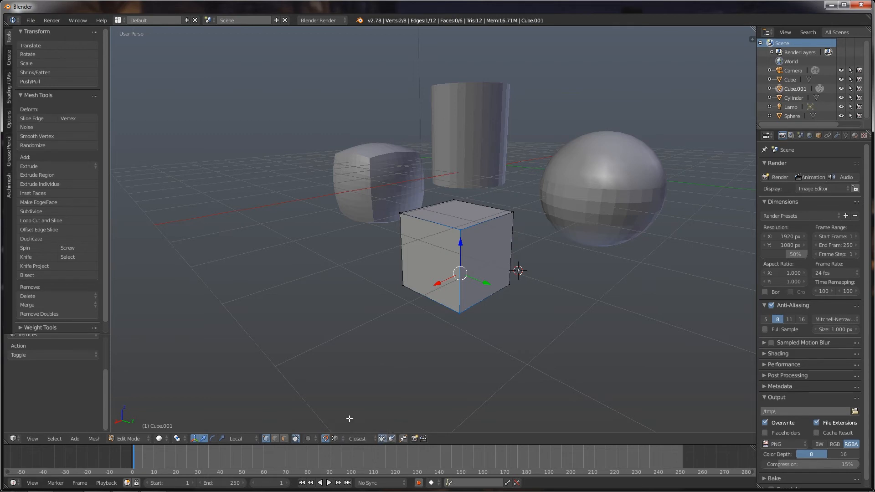
right_click(460, 228)
left_click_drag(439, 239, 511, 207)
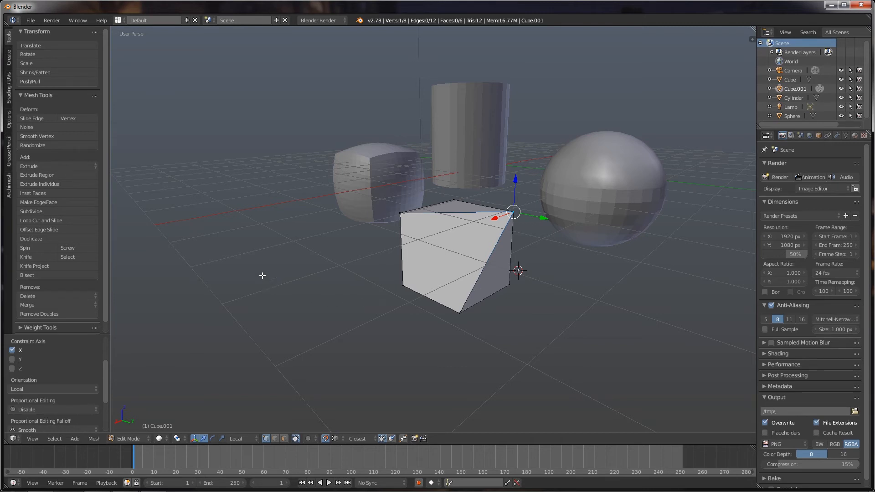
Step: Place the 3D cursor in empty space beyond the rounded cube and snap the whole mesh there with Selection to Cursor (Offset)
left_click(216, 240)
key("a")
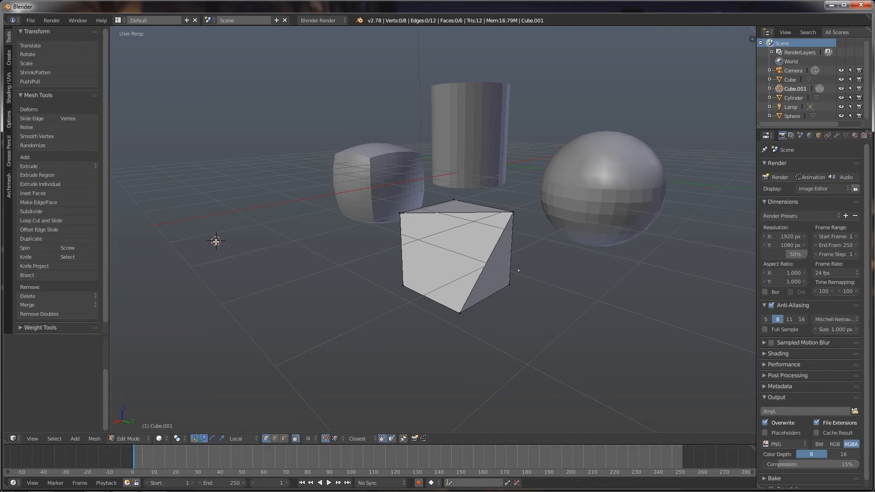
key("a")
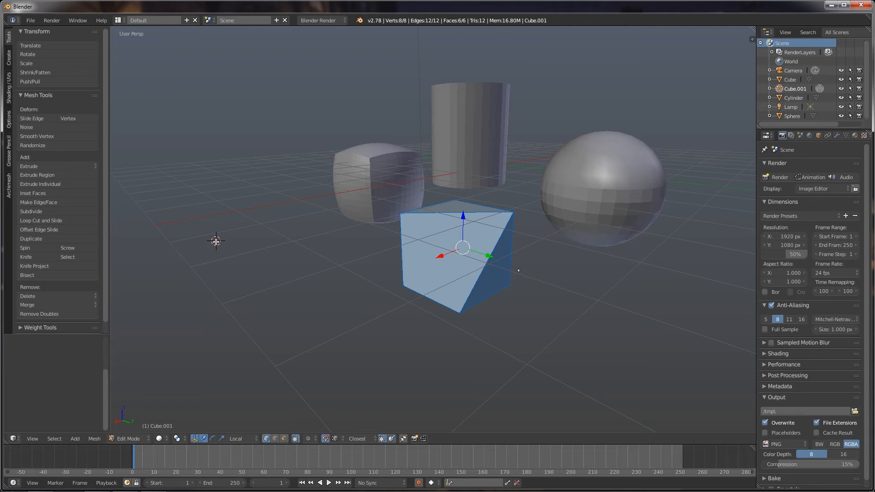
key("shift+s")
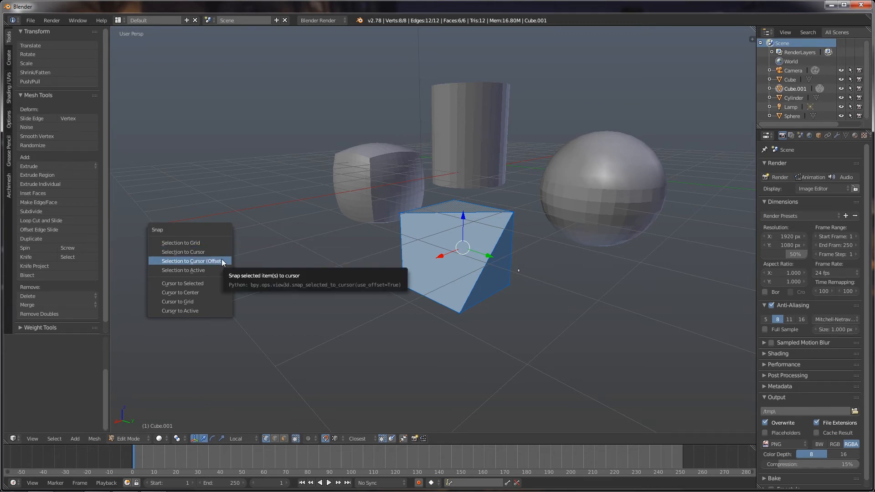
left_click(221, 261)
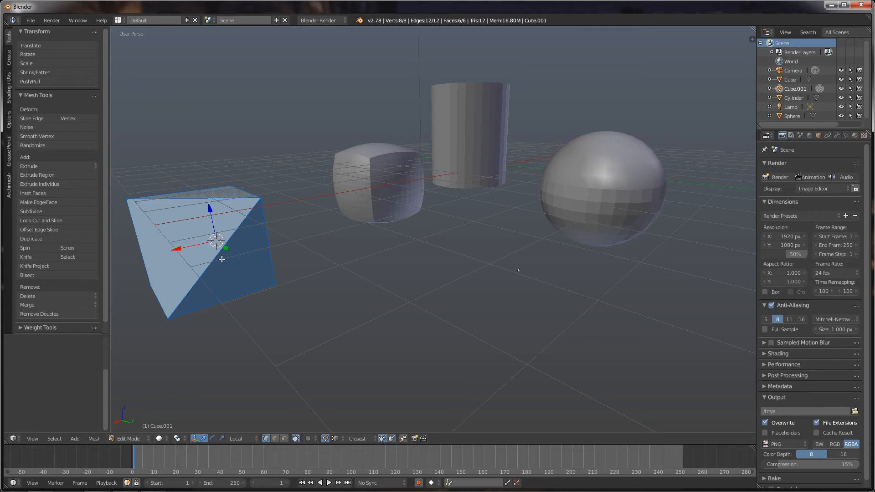
Step: Return to Object Mode and delete both cubes, the cylinder and the sphere together
key("Tab")
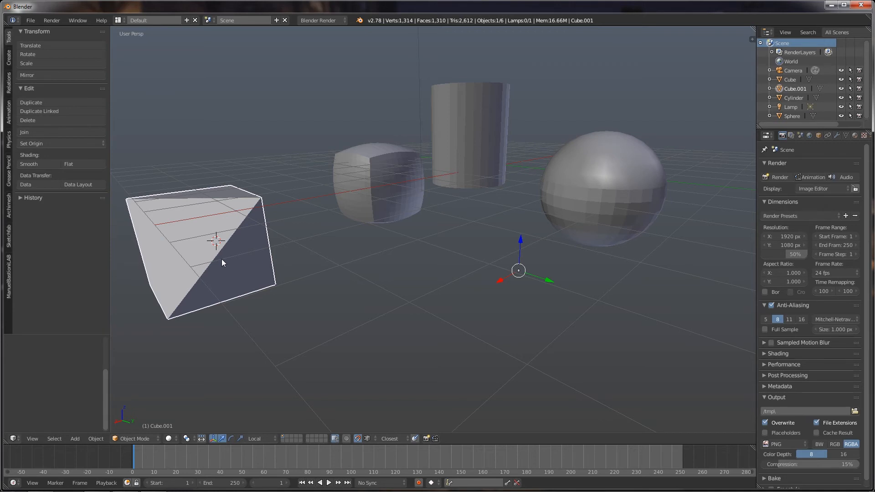
right_click(391, 185, "shift")
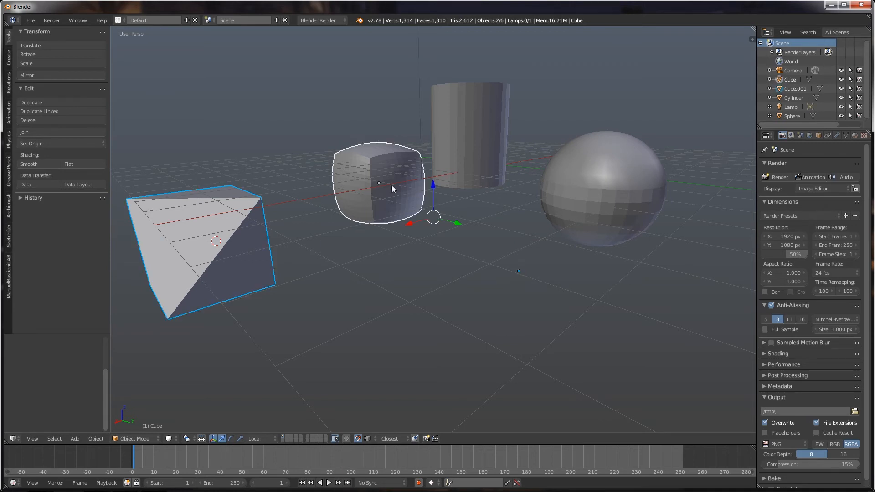
right_click(455, 151, "shift")
right_click(603, 193, "shift")
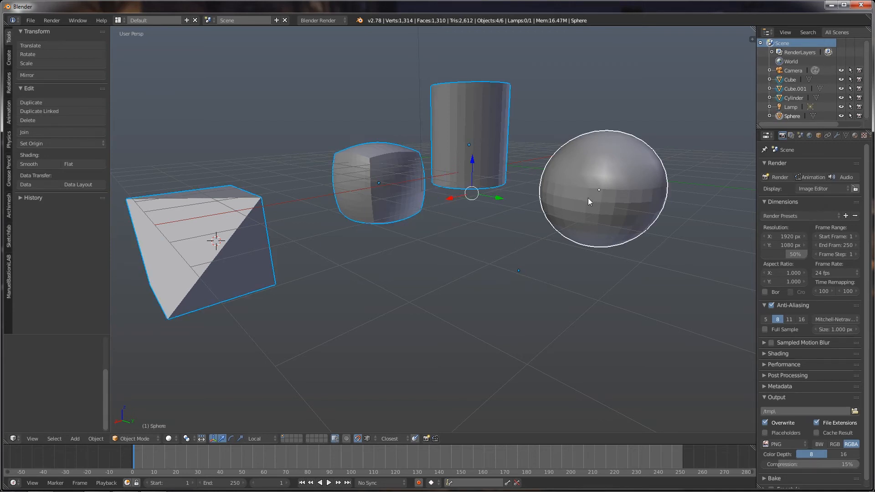
key("x")
left_click(566, 200)
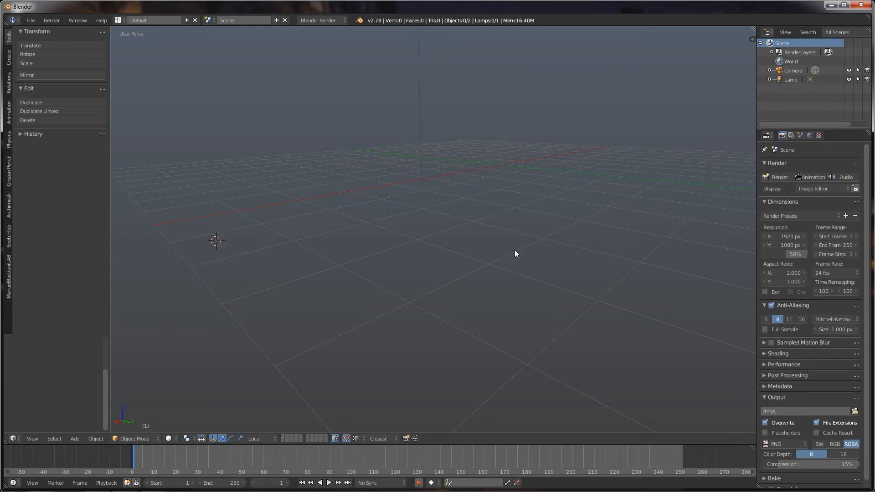
Step: Place the 3D cursor near the middle of the grid and add a cube mesh there
scroll(501, 248, "down", 6)
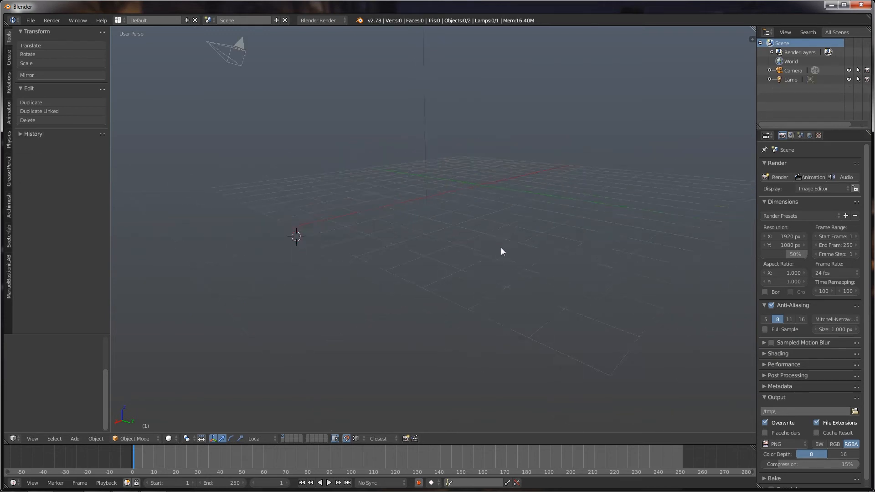
left_click(464, 199)
key("shift+a")
mouse_move(457, 236)
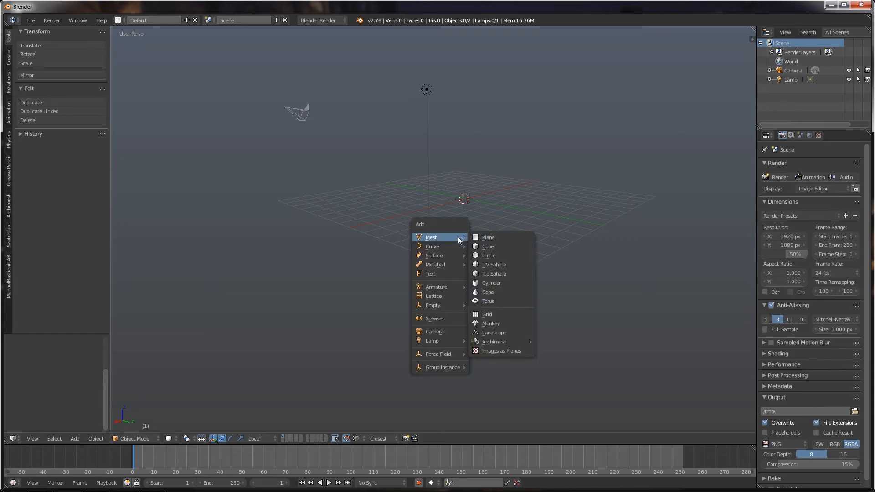
left_click(490, 247)
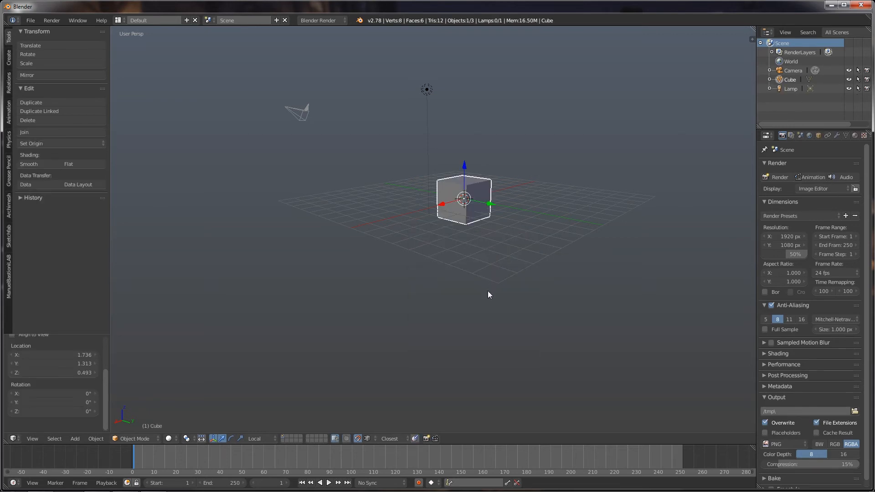
scroll(479, 305, "up", 4)
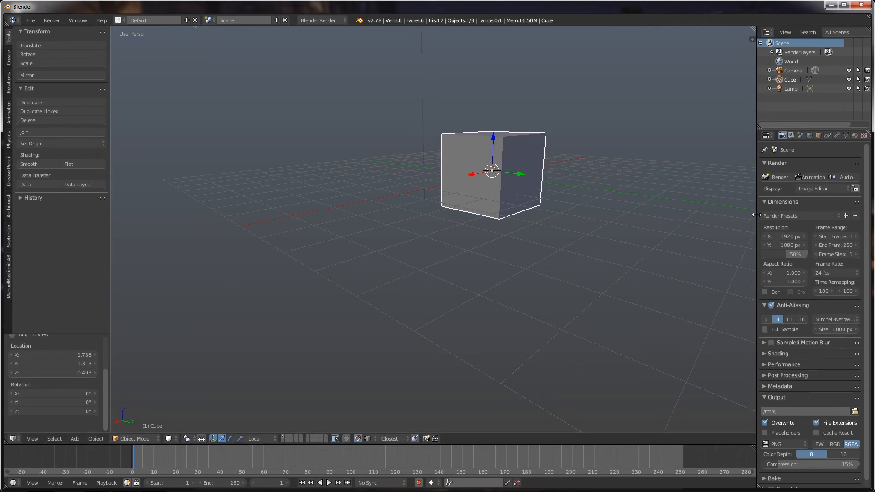
Step: Widen the properties area and add a Simple Deform modifier to the cube
left_click_drag(756, 215, 731, 215)
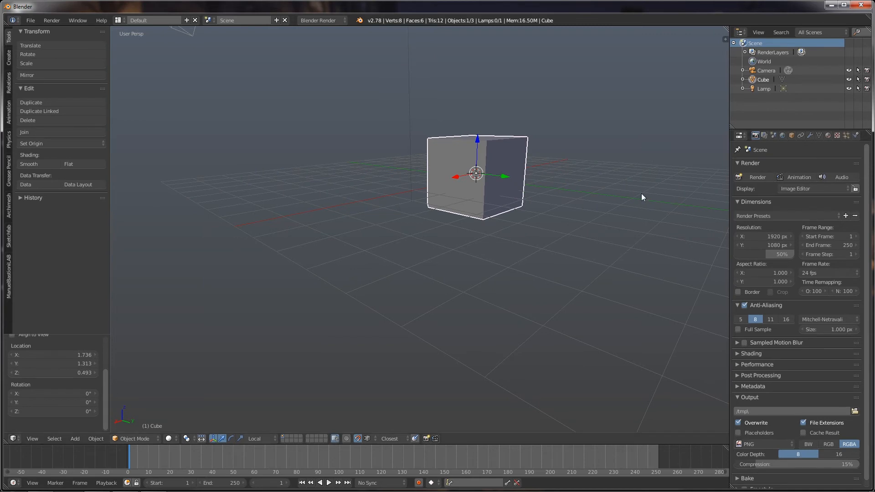
left_click(810, 135)
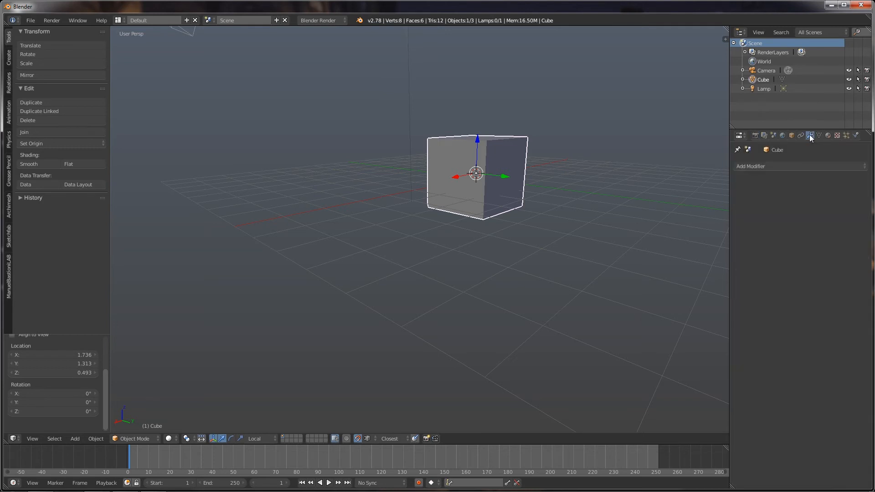
left_click(795, 167)
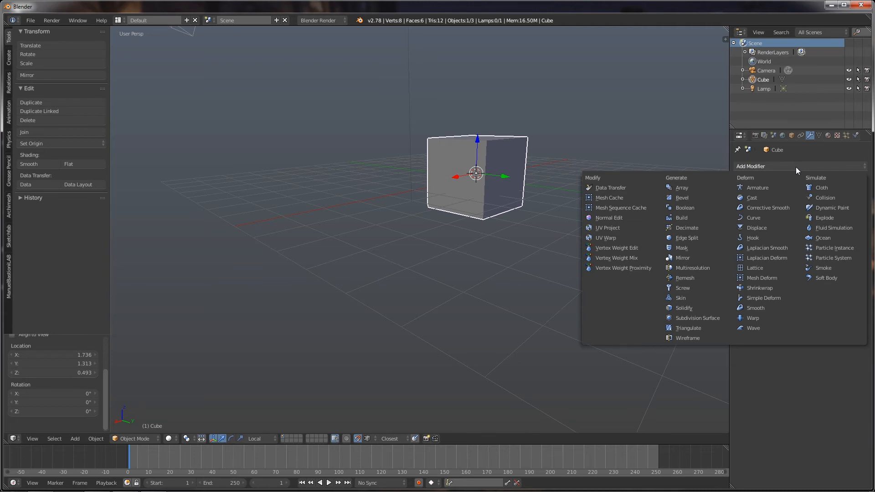
left_click(769, 298)
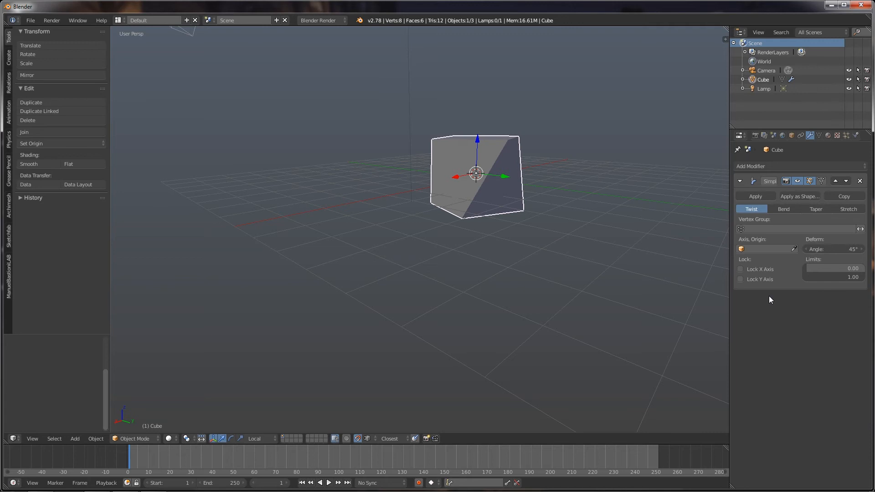
Step: Compare the cube with the modifier's viewport display off and on, and in Edit Mode with its edit cage adjustment on and off
left_click(798, 181)
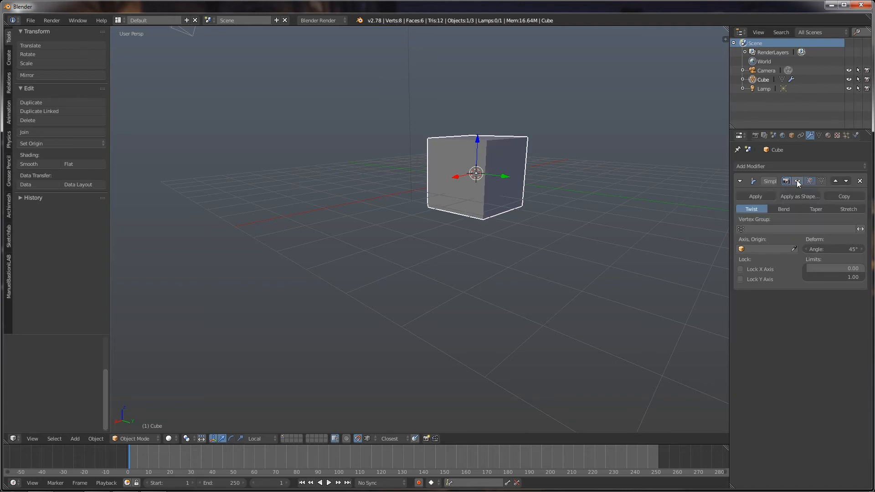
left_click(797, 181)
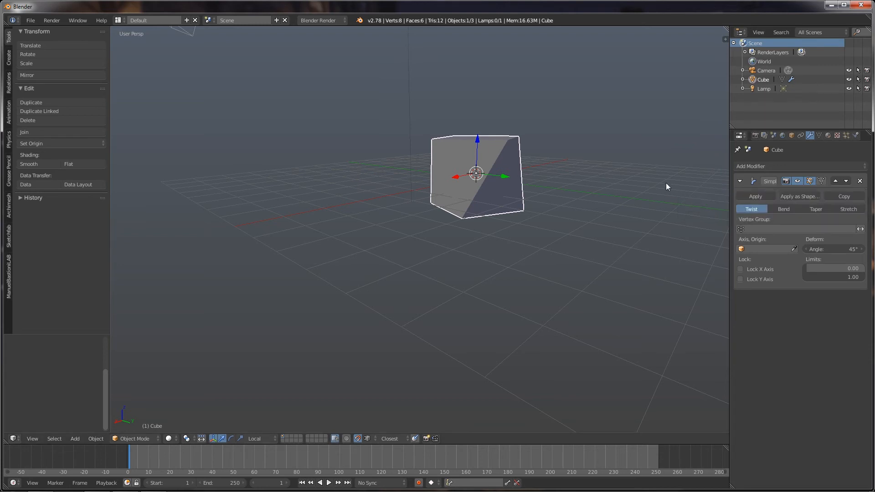
key("Tab")
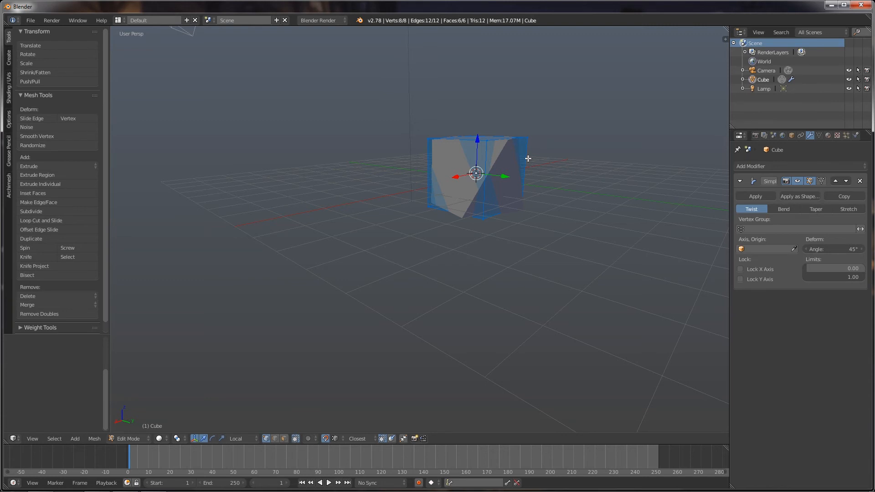
left_click(821, 182)
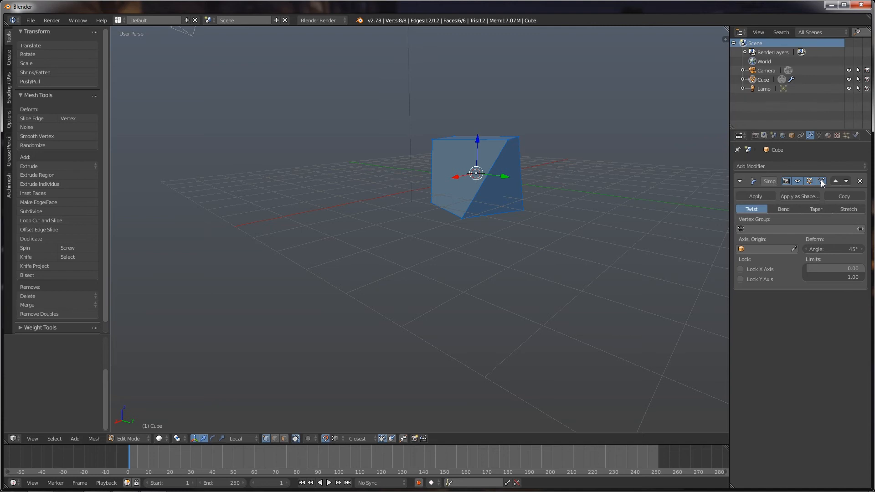
left_click(821, 180)
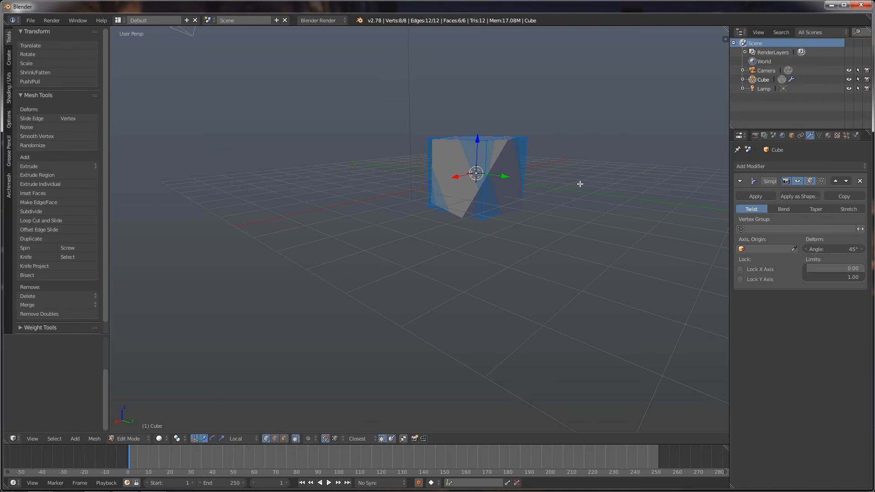
key("Tab")
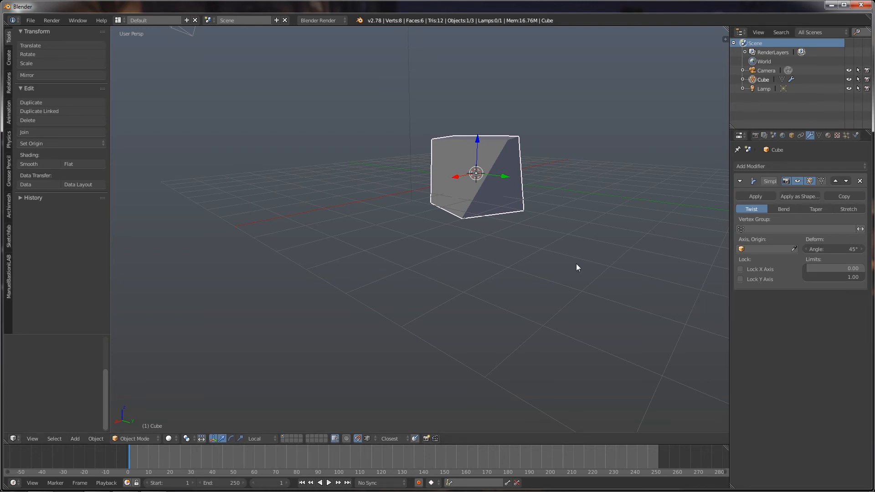
Step: In Edit Mode, turn on the modifier's edit cage adjustment and compare the Bend, Taper and Stretch deformations, ending back on Twist
key("Tab")
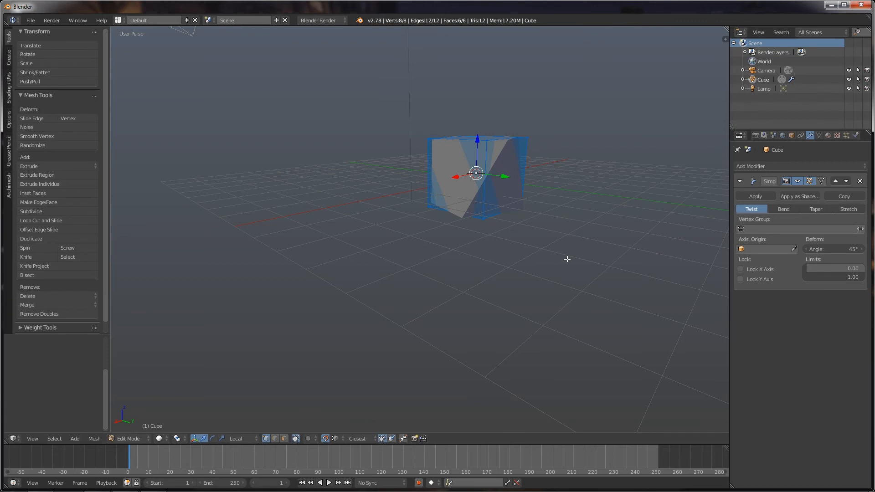
left_click(821, 182)
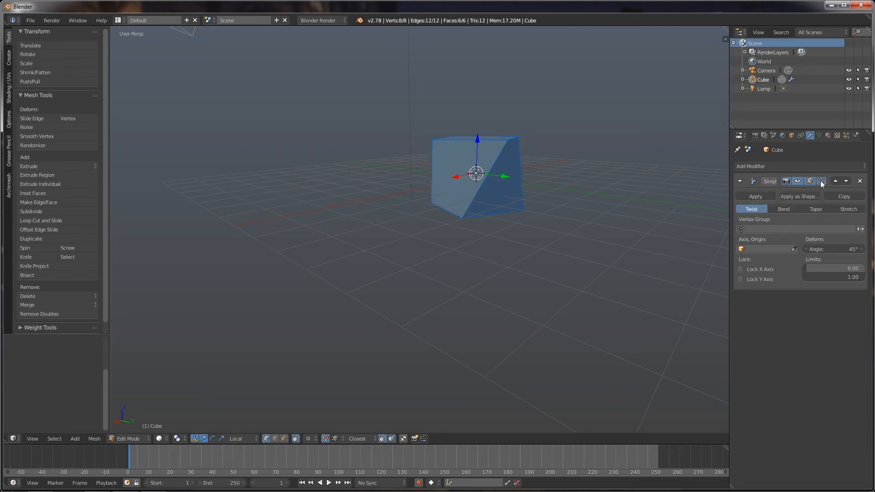
left_click(785, 209)
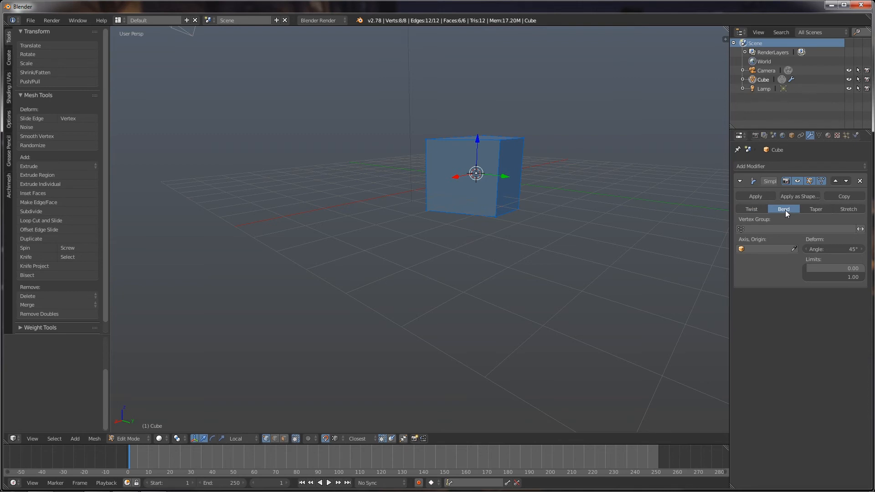
left_click(810, 211)
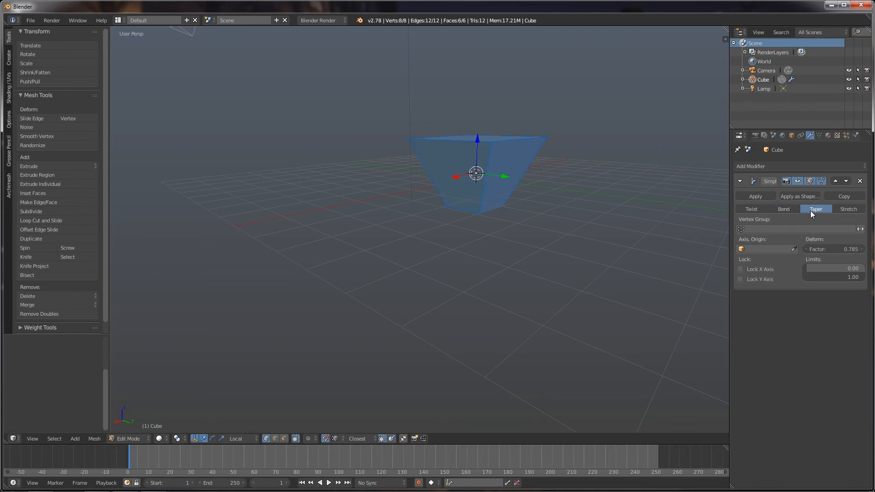
left_click(844, 211)
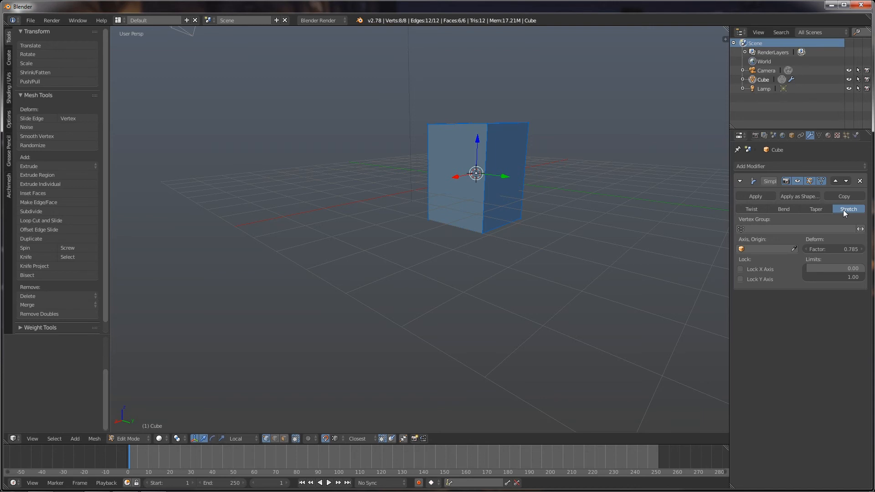
left_click(755, 210)
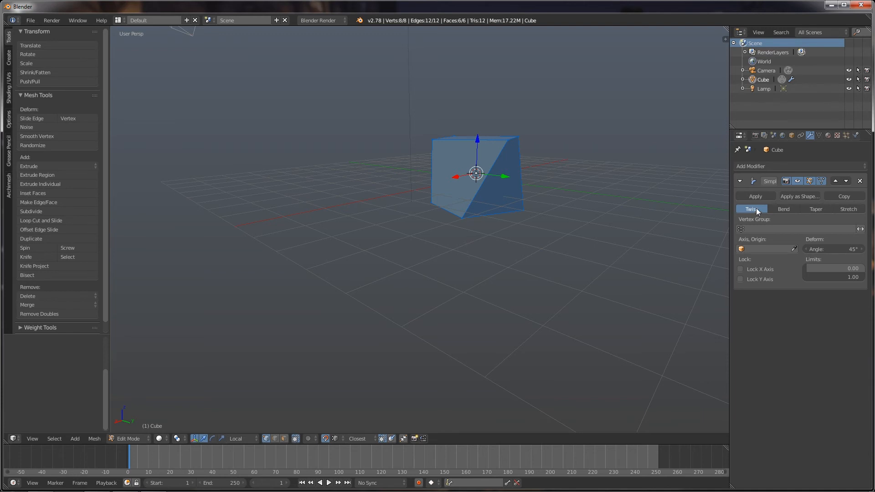
Step: Add a second Simple Deform modifier, set the first one to Stretch, and move the Twist modifier above it in the stack
left_click(790, 166)
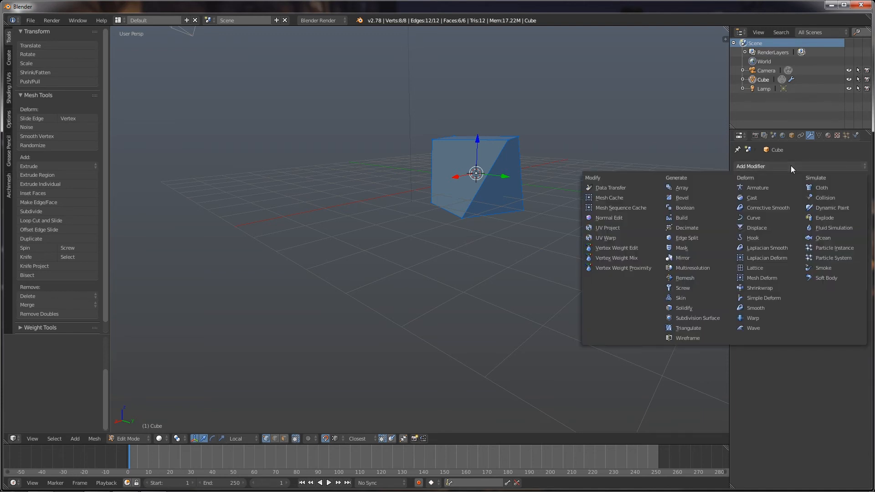
left_click(765, 297)
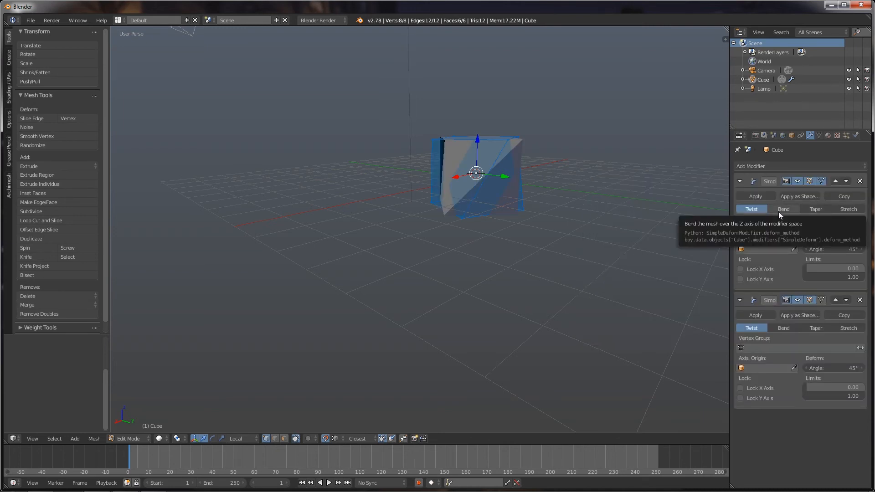
left_click(846, 209)
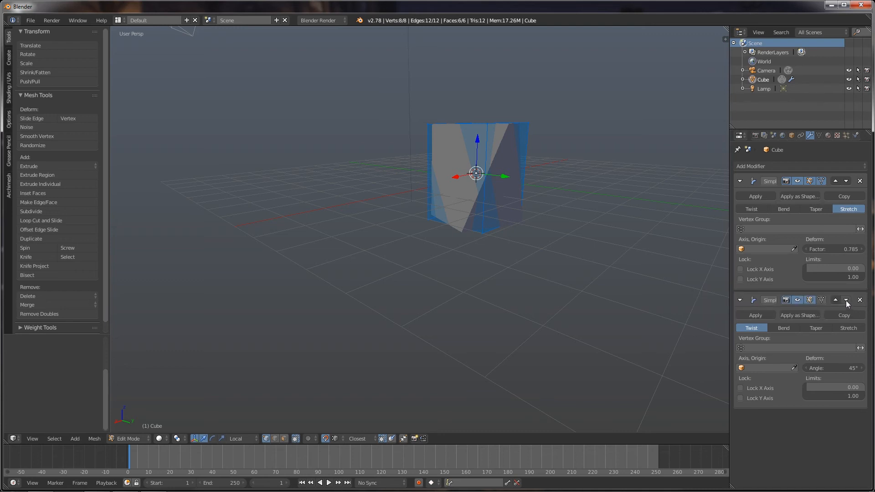
left_click(835, 300)
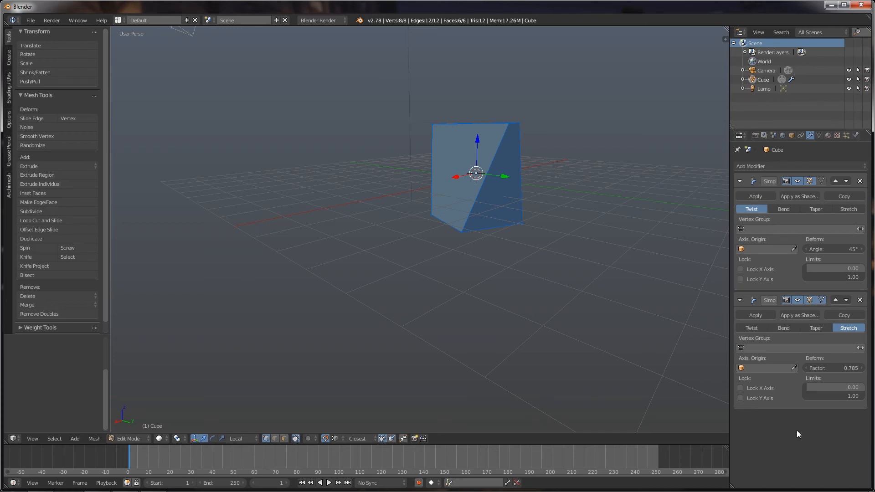
Step: Start a new scene from the start-up file and delete its default cube
left_click(31, 21)
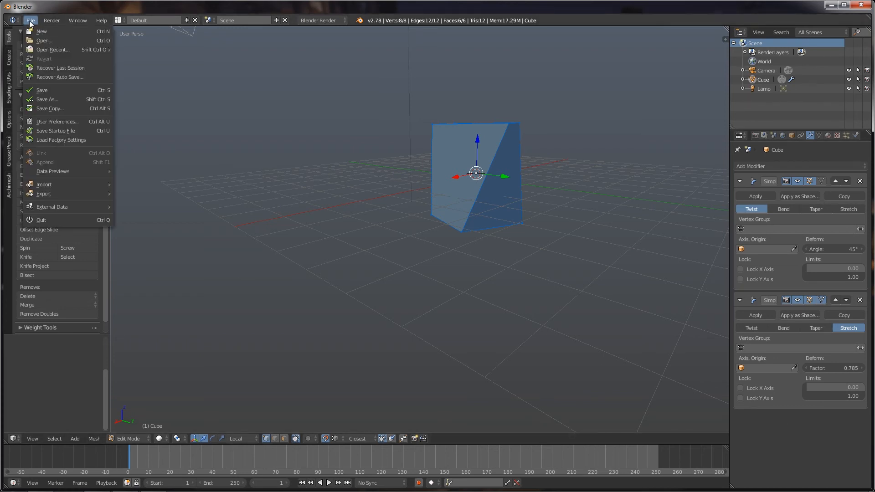
left_click(30, 33)
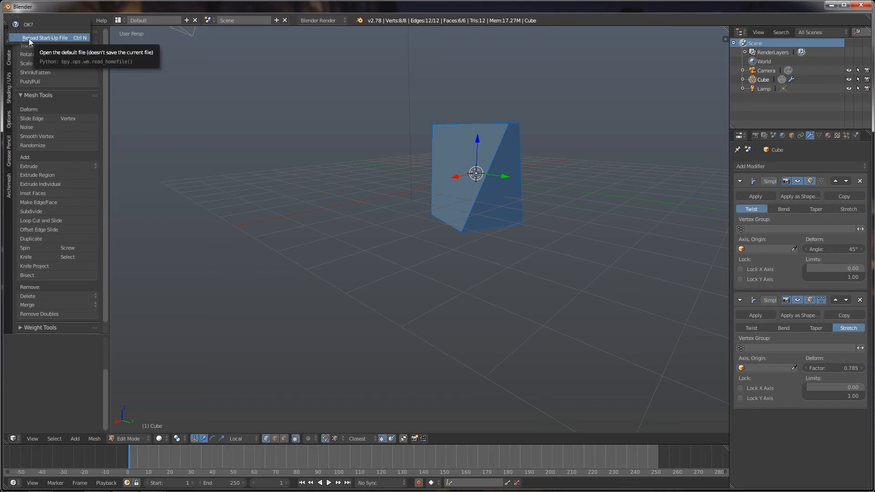
left_click(30, 39)
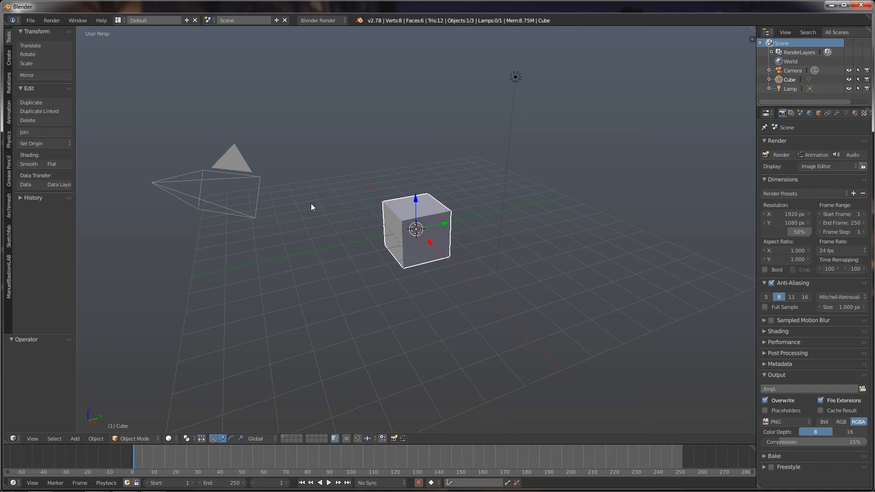
key("x")
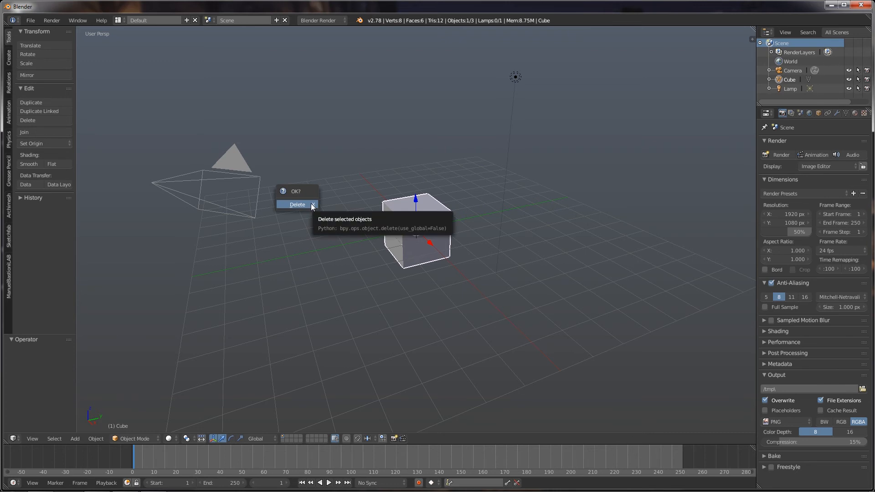
left_click(311, 204)
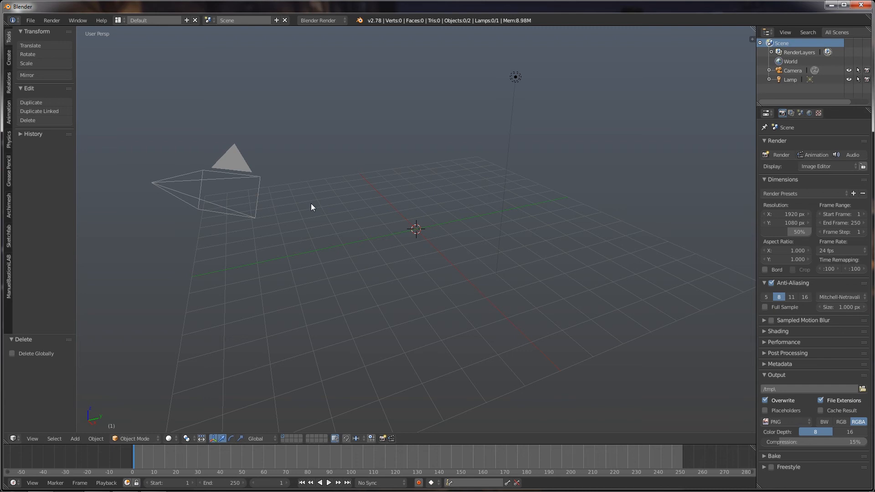
Step: Add a text object at the 3D cursor
key("shift+a")
mouse_move(311, 203)
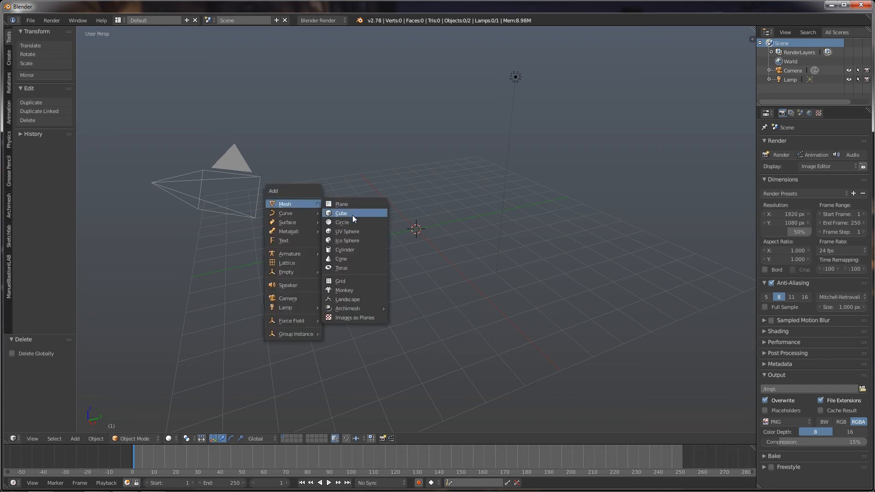
left_click(304, 241)
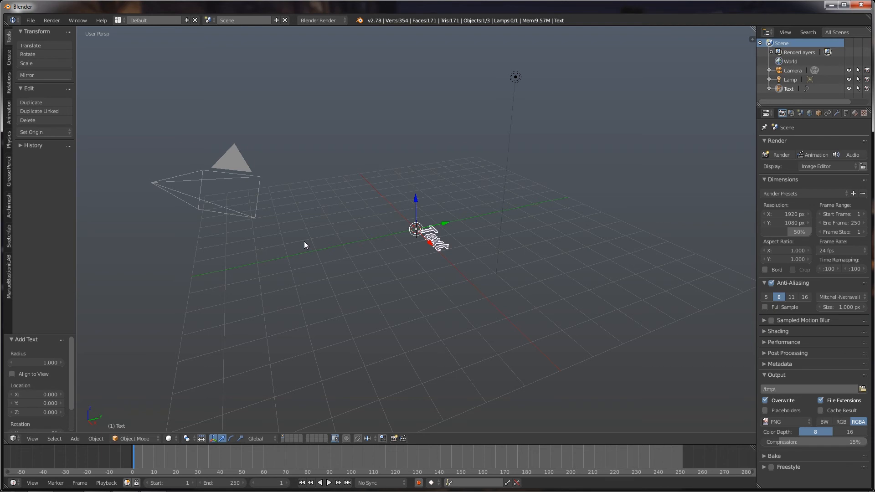
Step: Replace the text object's default wording with "Blender" in Edit Mode
key("Tab")
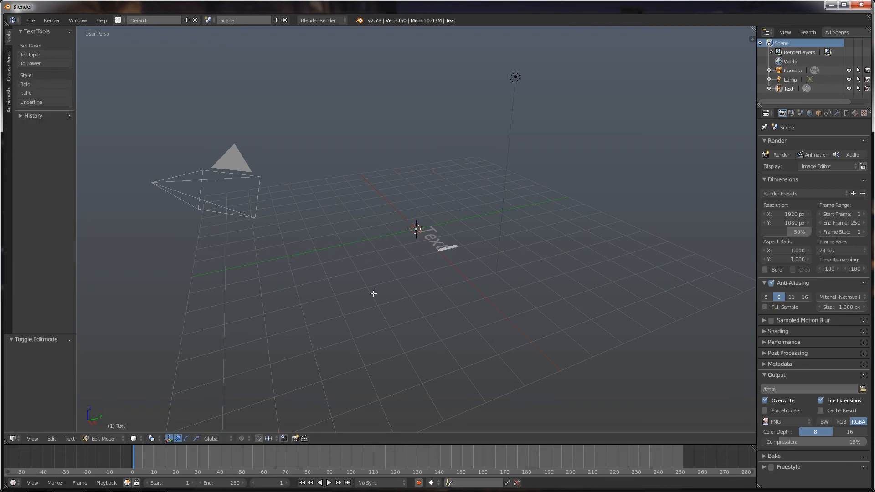
middle_click_drag(373, 294, 421, 310)
scroll(418, 307, "up", 3)
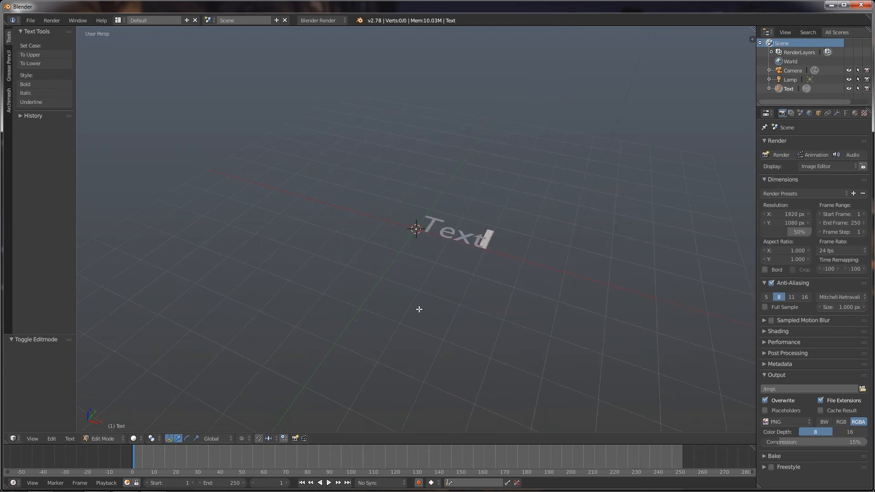
middle_click_drag(410, 361, 444, 378)
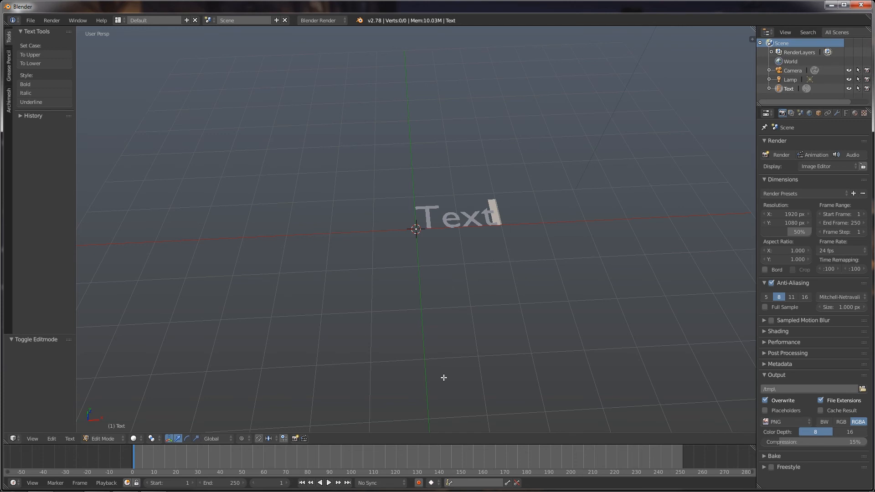
key("BackSpace")
key("BackSpace")
key("BackSpace")
key("BackSpace")
type("B")
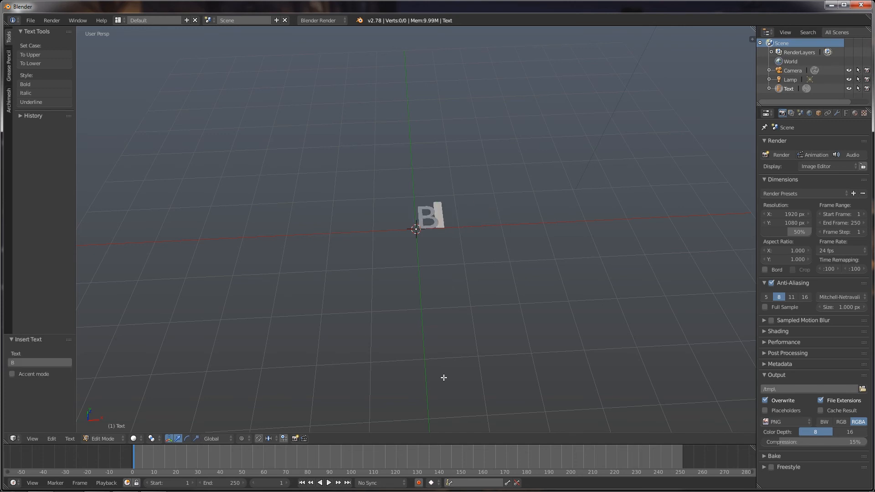
type("lender")
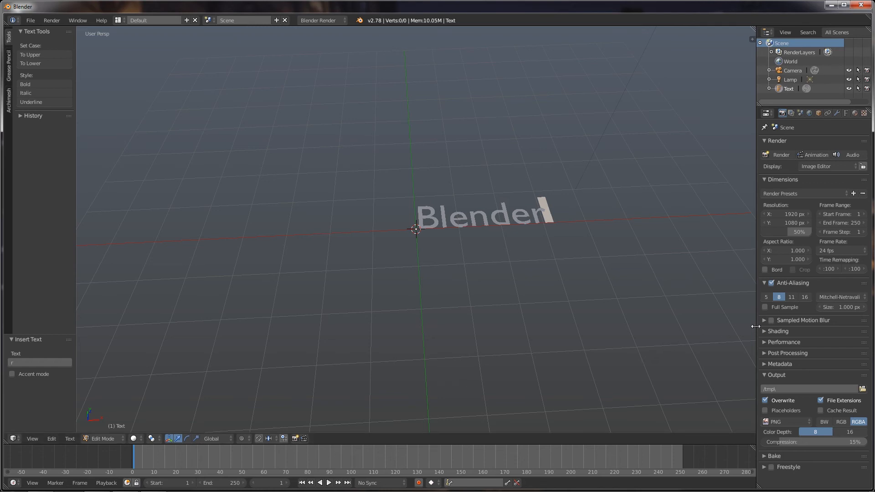
Step: Widen the properties area, expand the text's texture space settings, and set its geometry offset to 0.015
left_click_drag(755, 326, 738, 326)
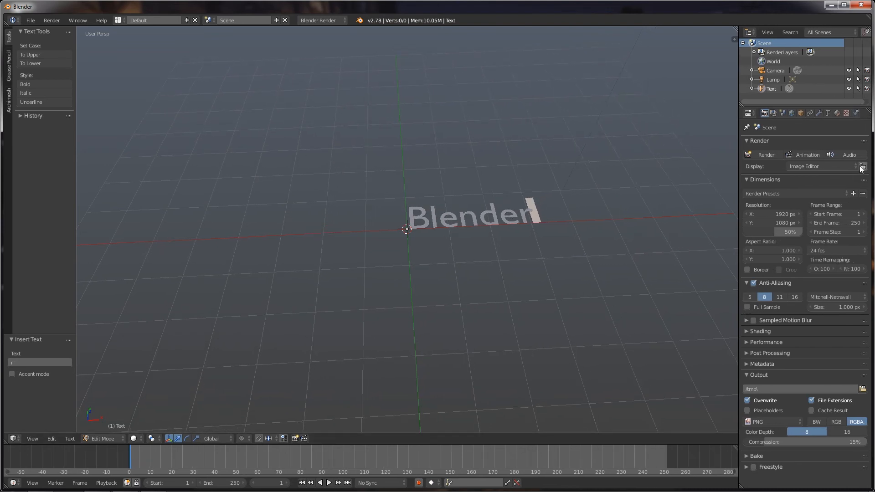
left_click(828, 113)
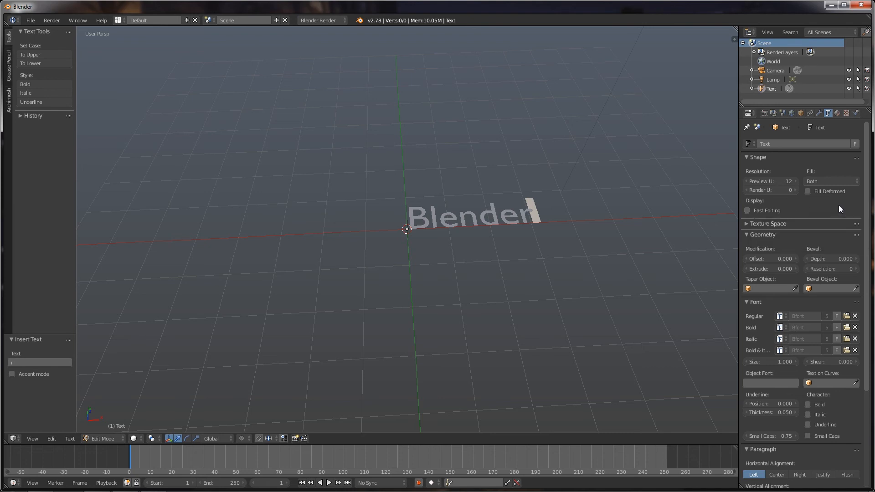
left_click(747, 224)
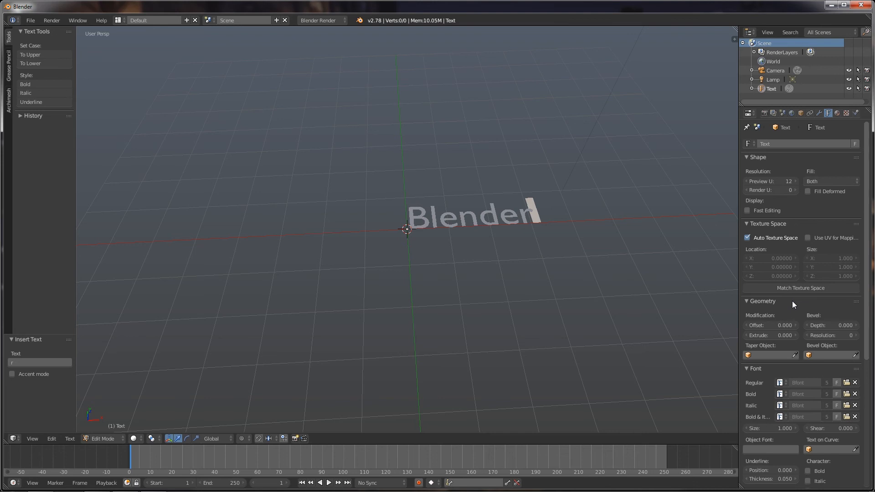
left_click(780, 326)
type("0.015")
key("Return")
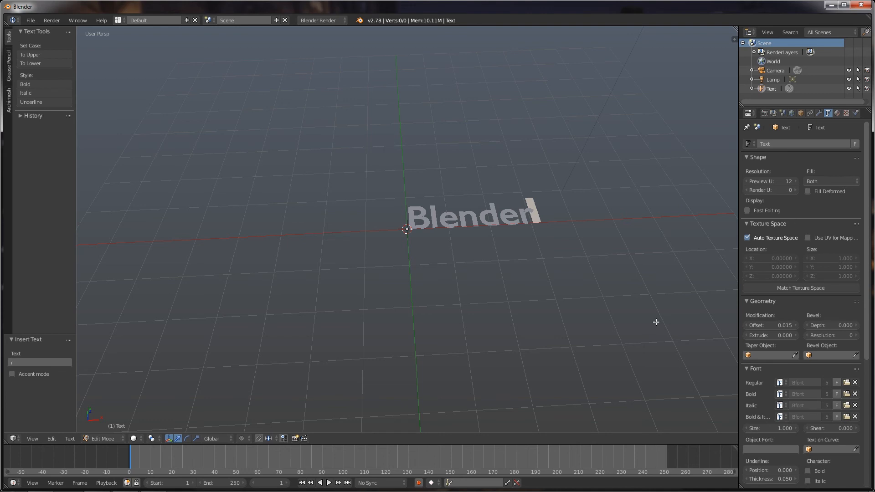
Step: Set the text's extrude value to 0.05
left_click(766, 335)
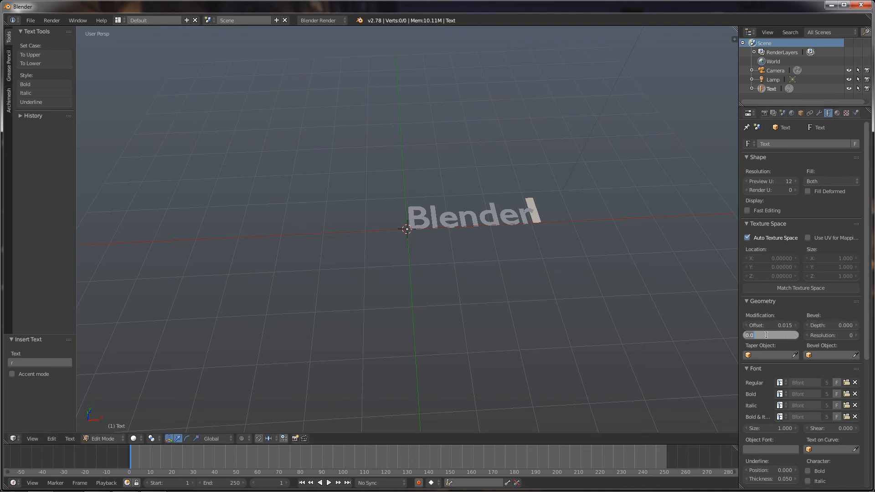
type("0.05")
key("Return")
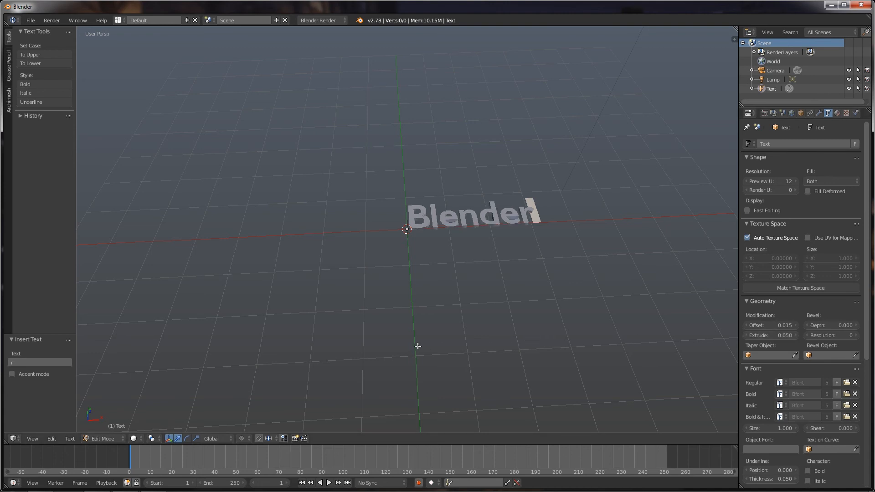
Step: Set the text's bevel depth to 0.015 and examine the letter edges up close
scroll(488, 307, "up", 2)
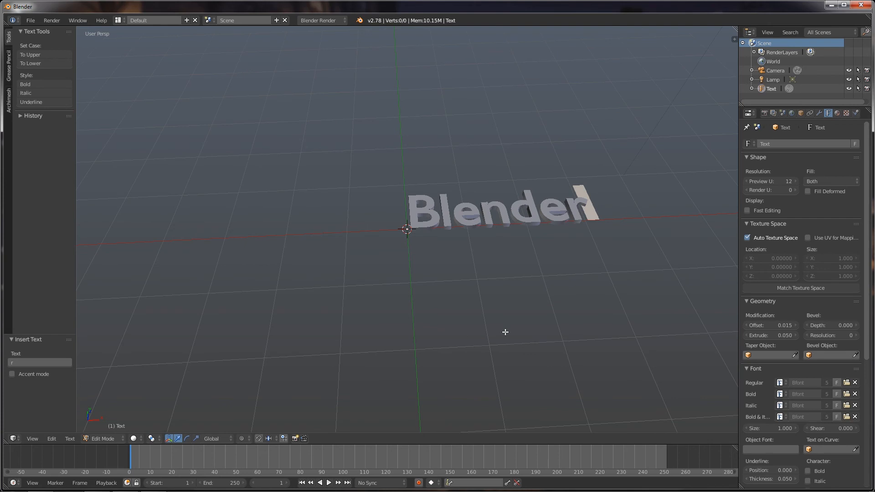
middle_click_drag(505, 332, 509, 306)
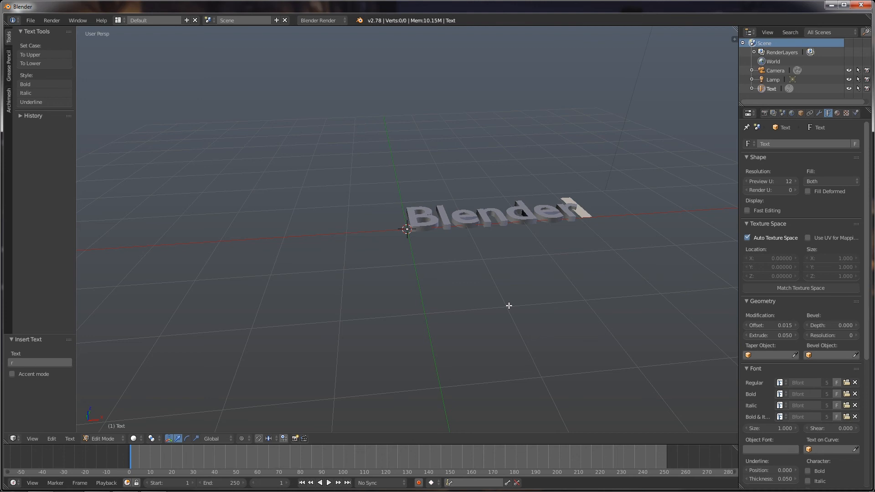
left_click(835, 324)
type("0.01")
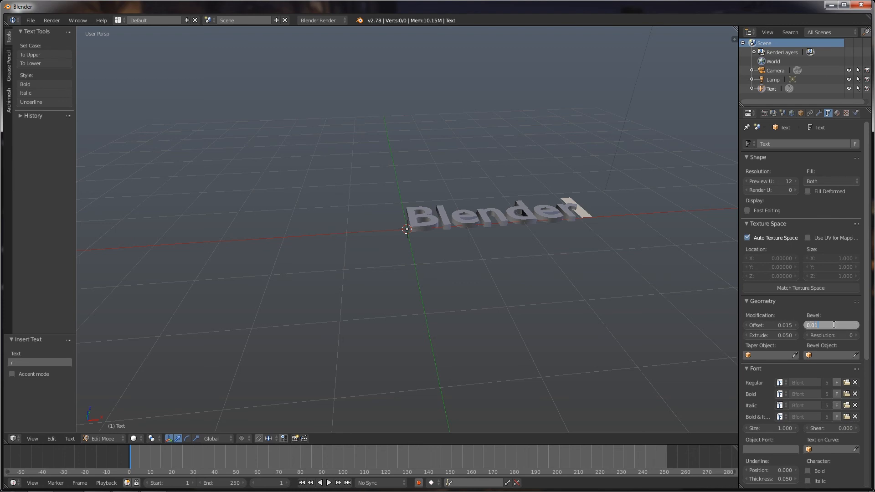
type("5")
key("Return")
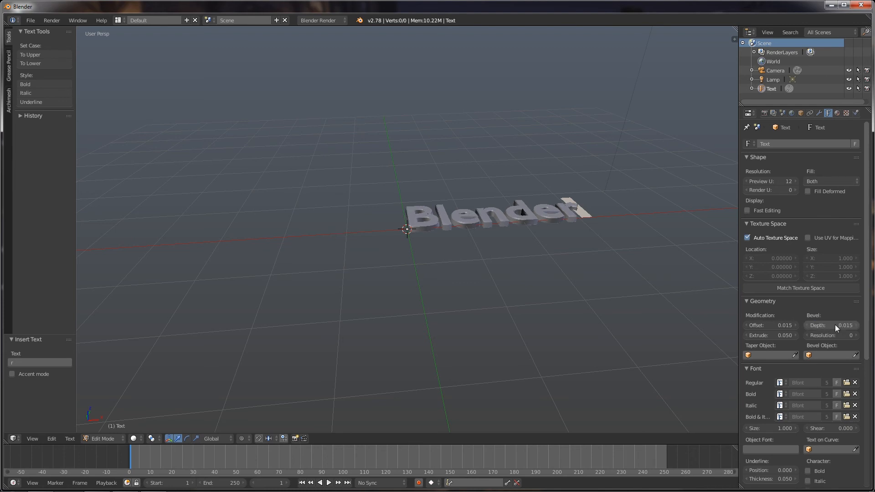
scroll(483, 263, "up", 5)
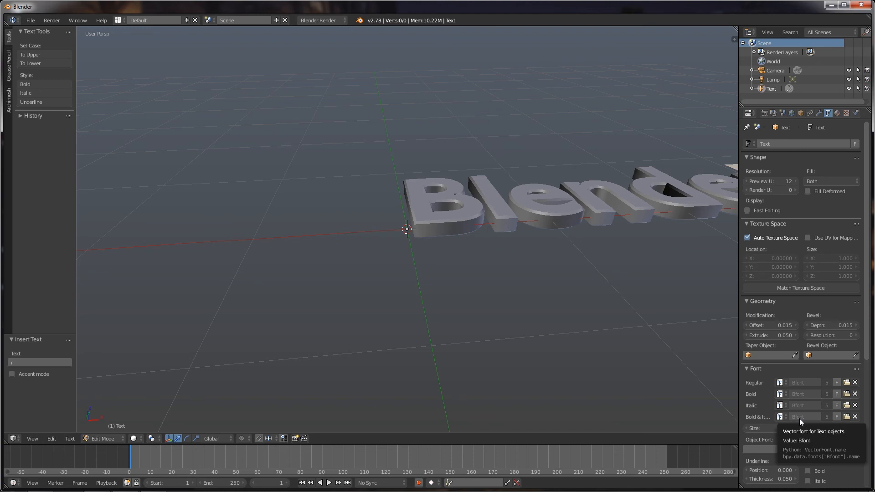
Step: Load CELTG__.TTF from C:\Windows\Fonts as the text's regular font and review the remaining font and paragraph settings
left_click(847, 383)
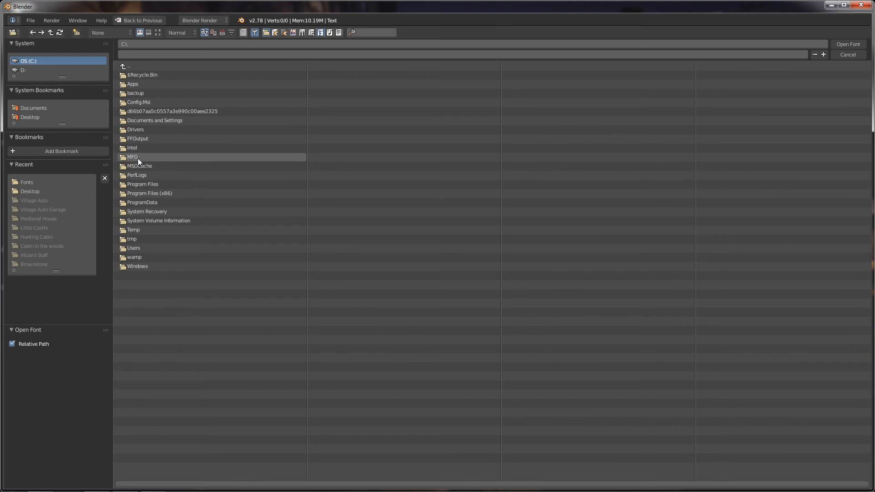
left_click(131, 265)
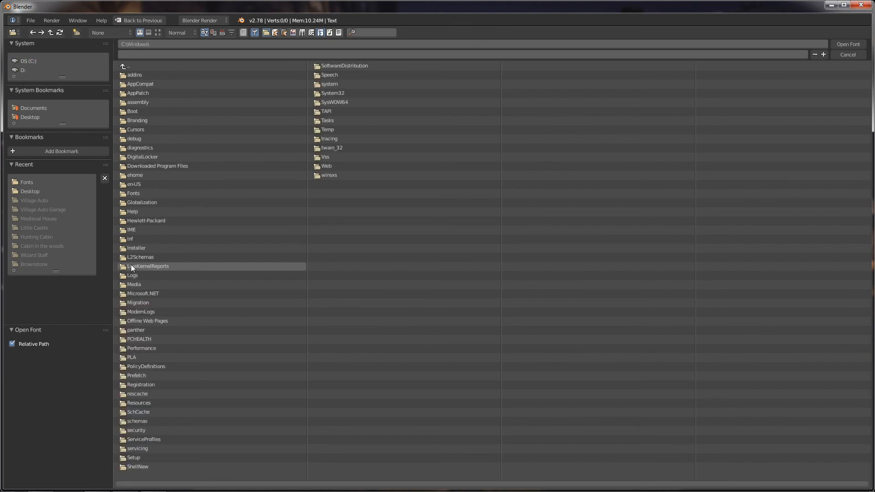
left_click(128, 194)
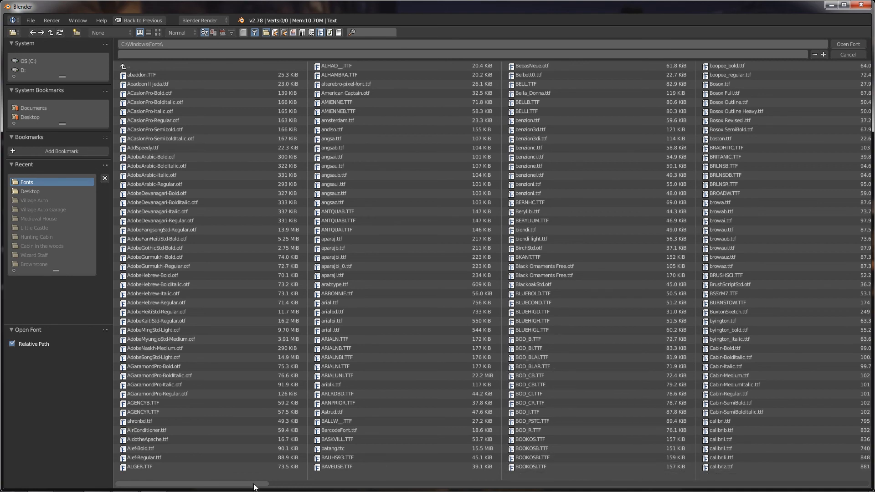
left_click_drag(255, 485, 373, 489)
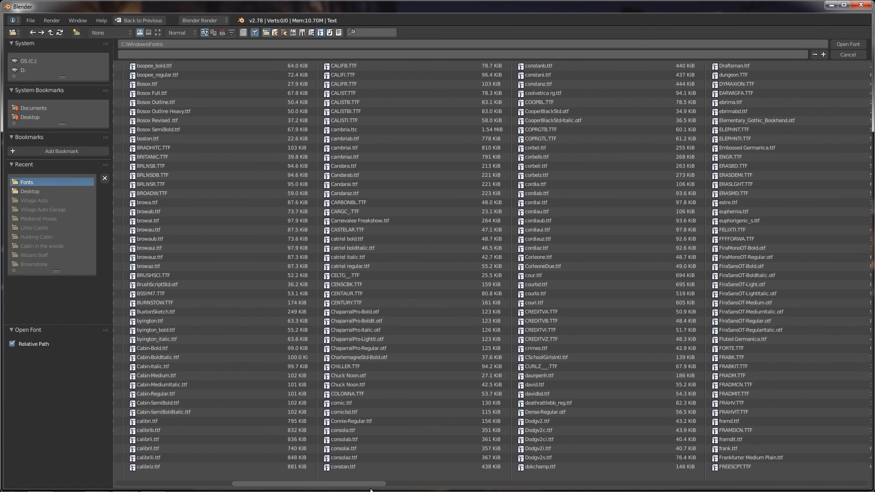
left_click(389, 276)
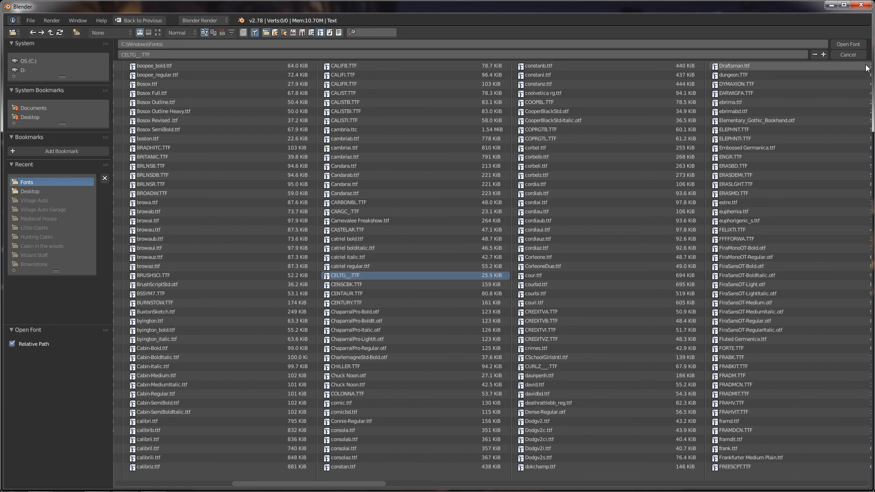
left_click(851, 42)
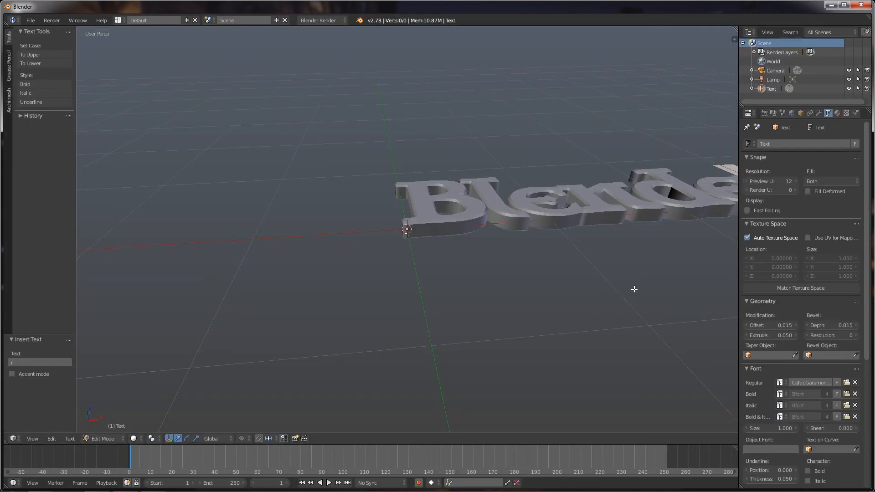
middle_click_drag(654, 273, 534, 311)
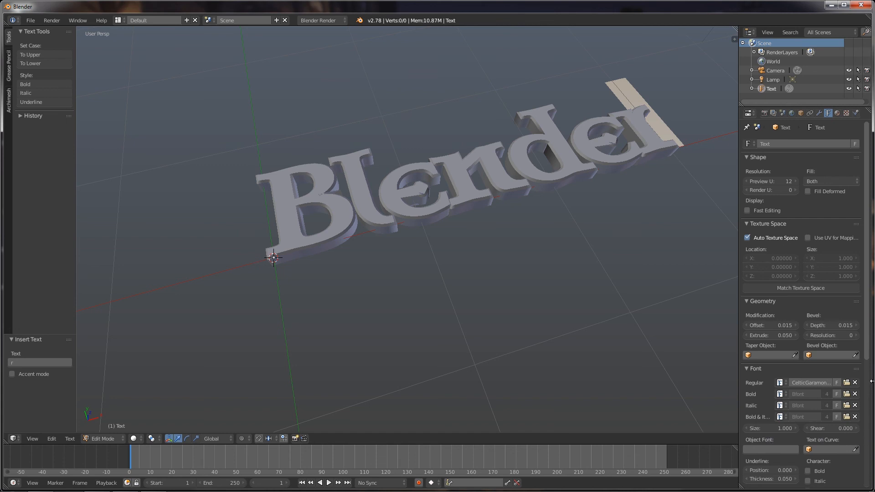
left_click_drag(868, 354, 860, 407)
scroll(861, 410, "down", 5)
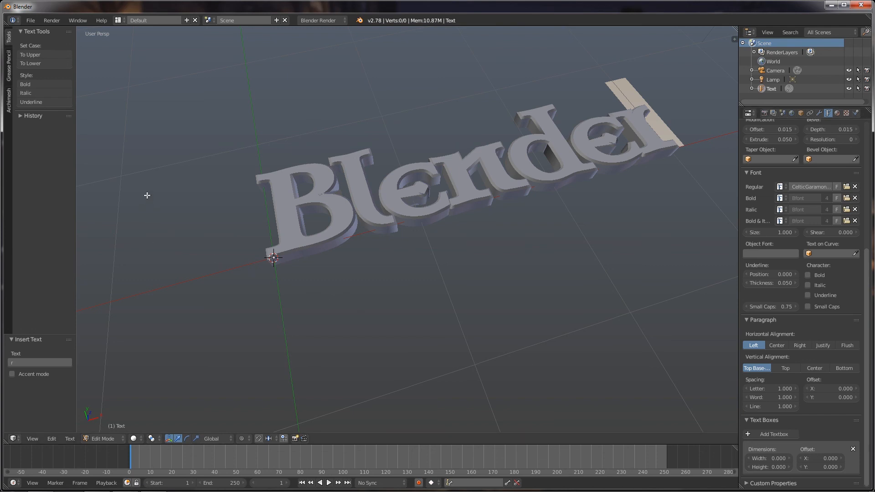
Step: Start a fresh scene by reloading the start-up file
left_click(30, 21)
left_click(33, 32)
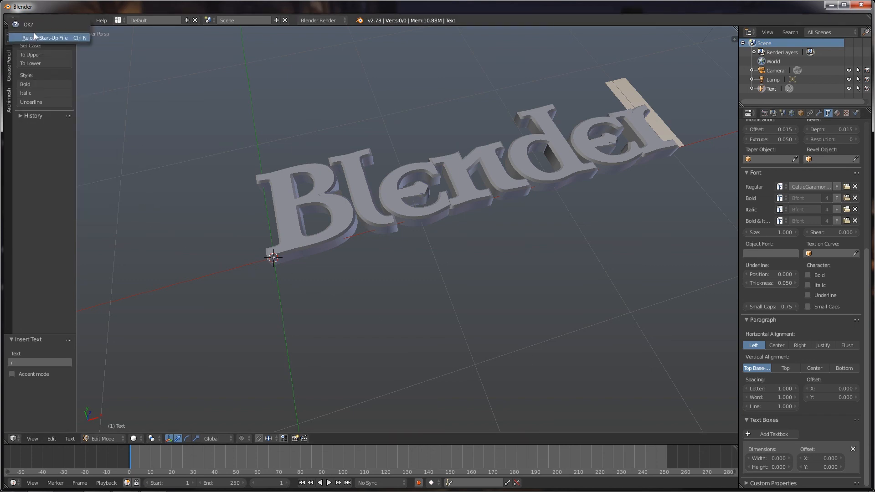
left_click(40, 38)
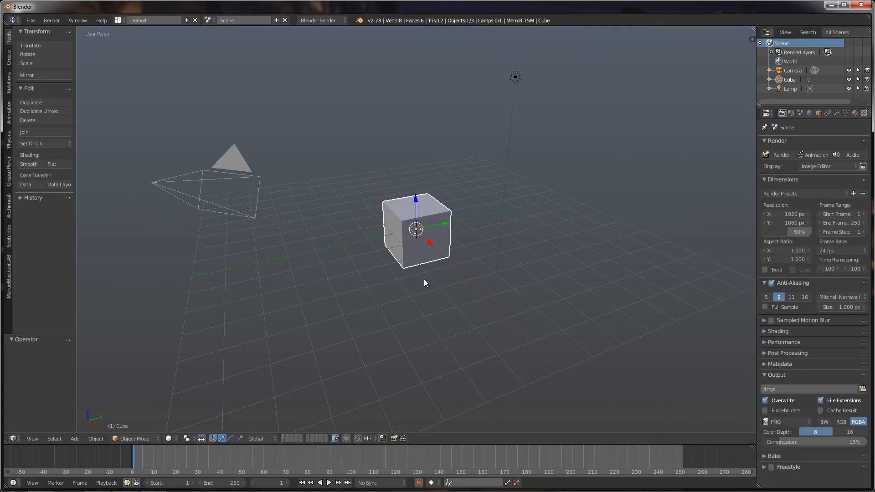
Step: Add a cylinder mesh and move it about 2.46 units along X so it stands beside the cube
key("KP_5")
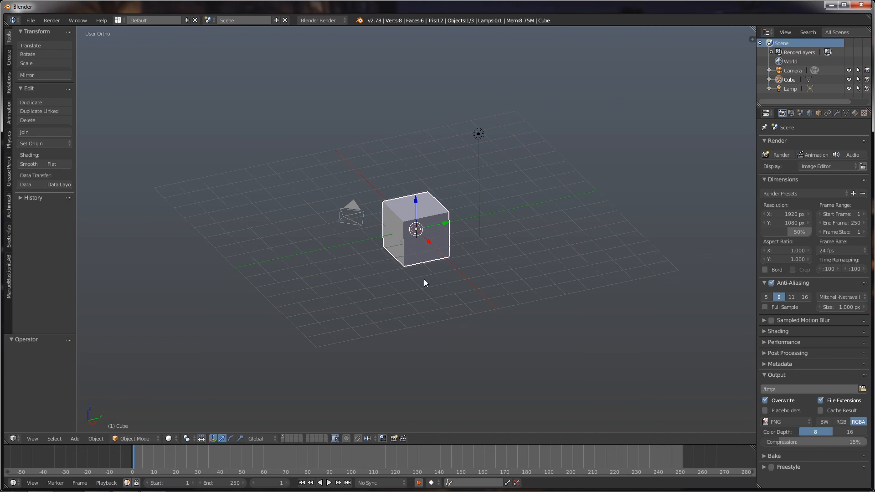
key("KP_1")
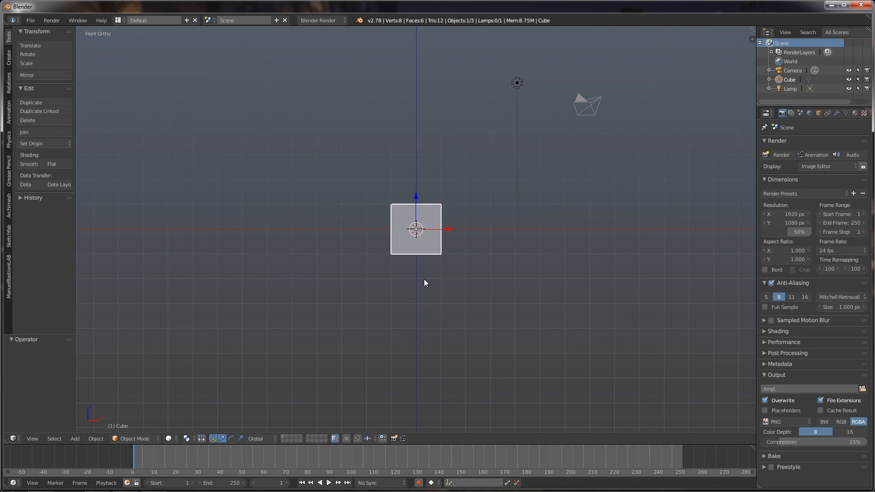
key("shift+a")
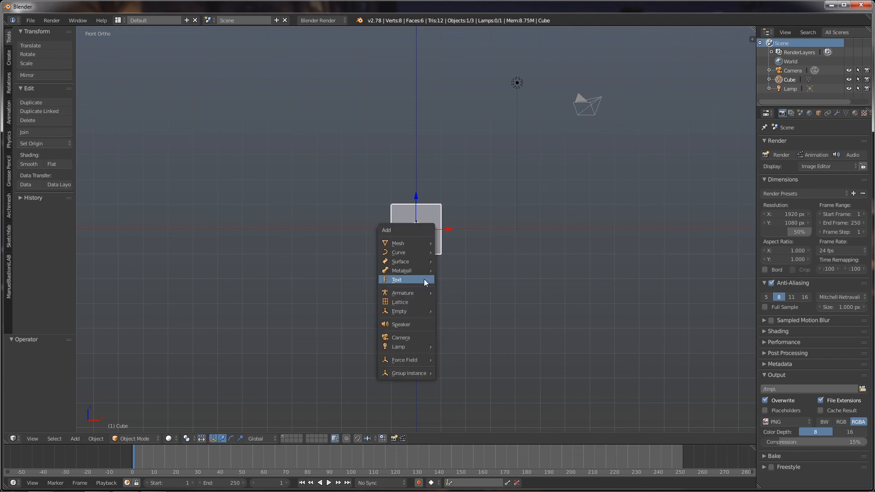
mouse_move(425, 245)
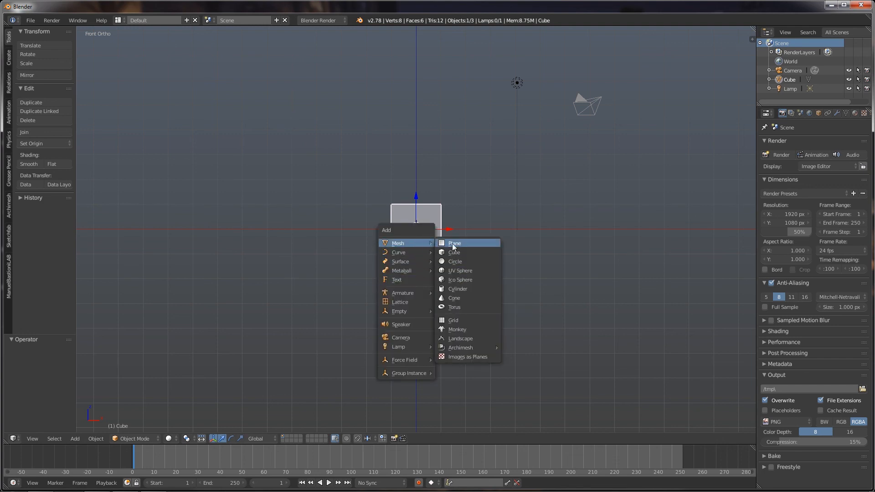
left_click(470, 290)
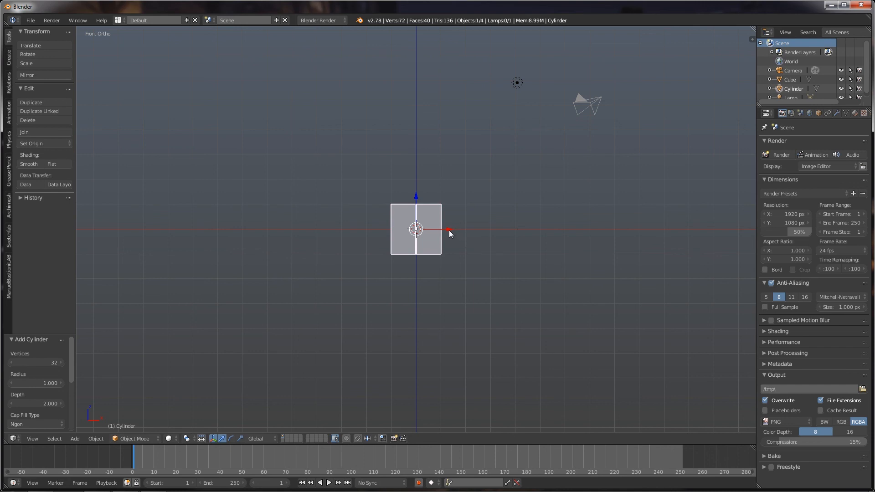
left_click_drag(449, 230, 510, 235)
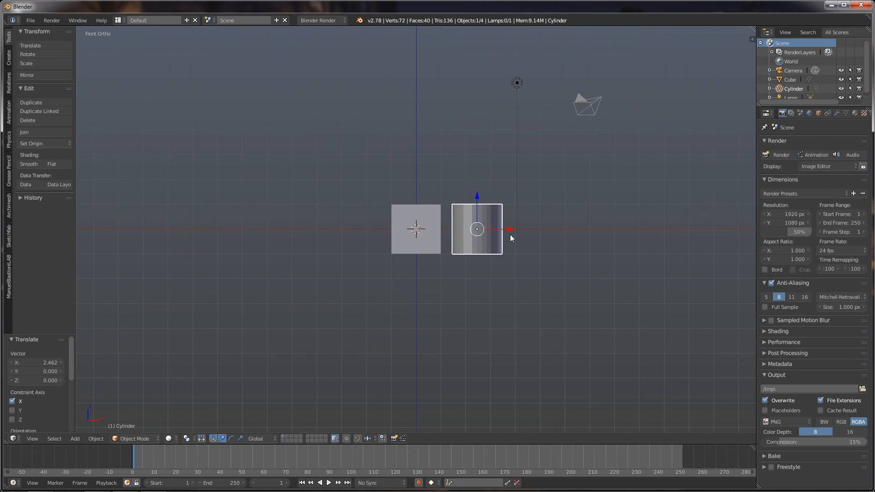
Step: Duplicate the cube and cylinder together and move the copies about 5.75 units along X
right_click(423, 243, "shift")
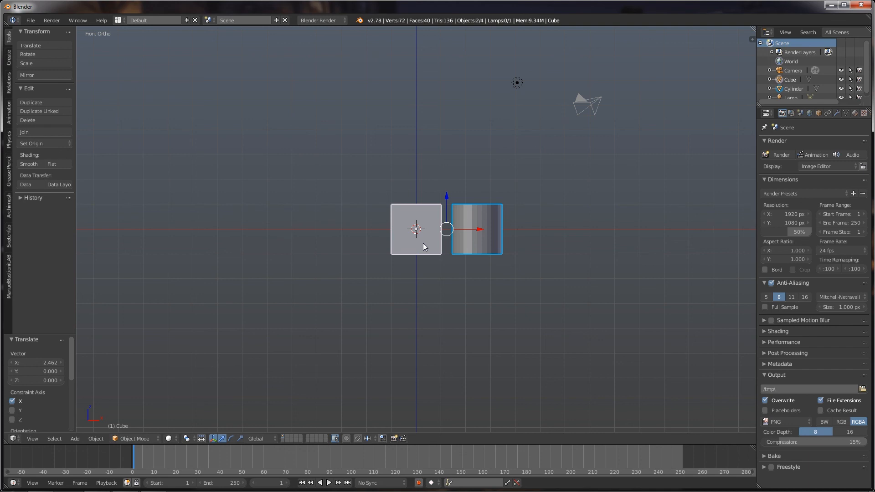
key("shift+d")
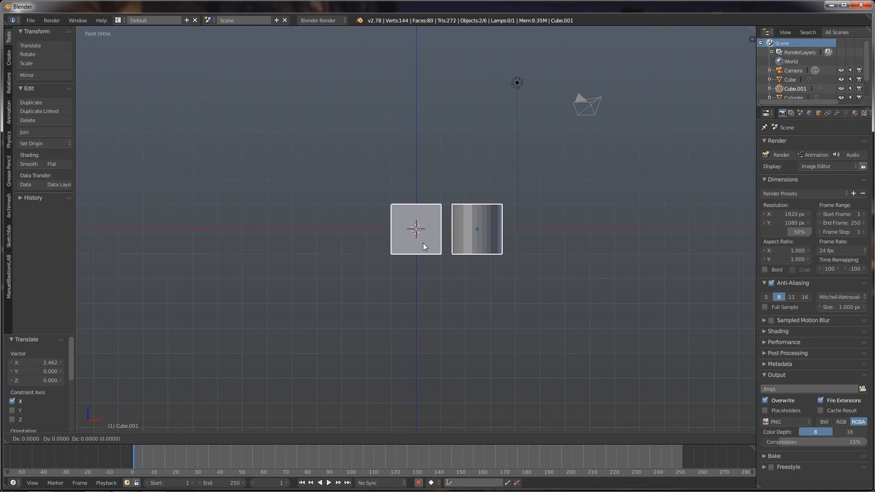
key("Escape")
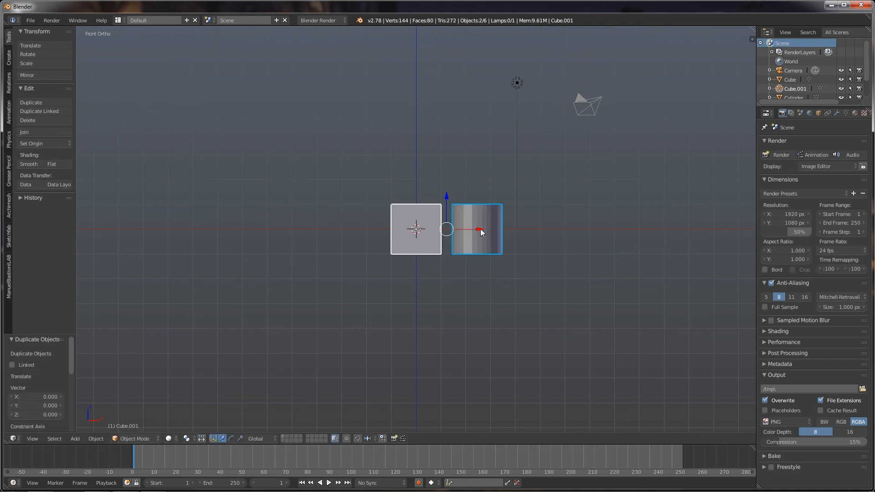
key("shift+d")
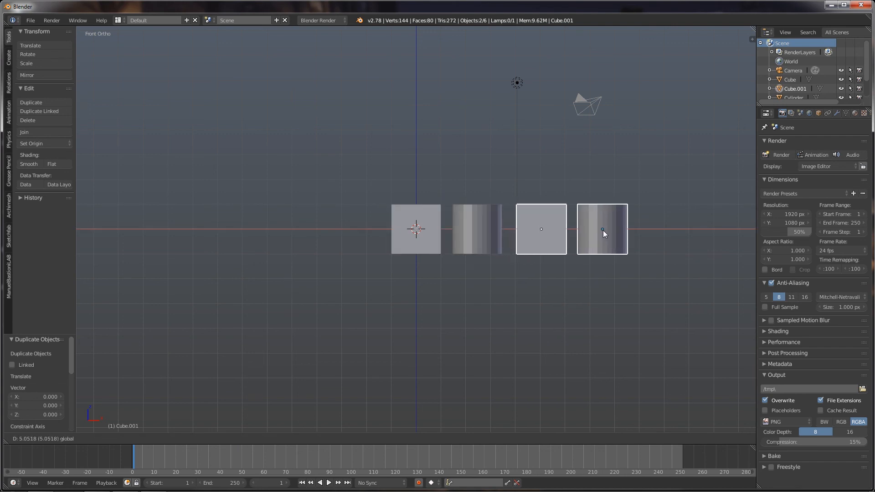
left_click(620, 231)
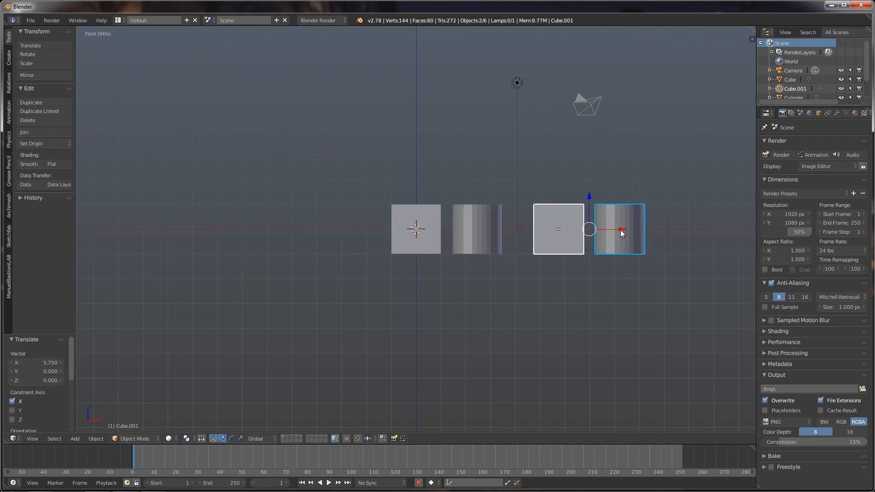
Step: Duplicate the second cube-and-cylinder pair and move the new pair about 5.18 units along X
key("shift+d")
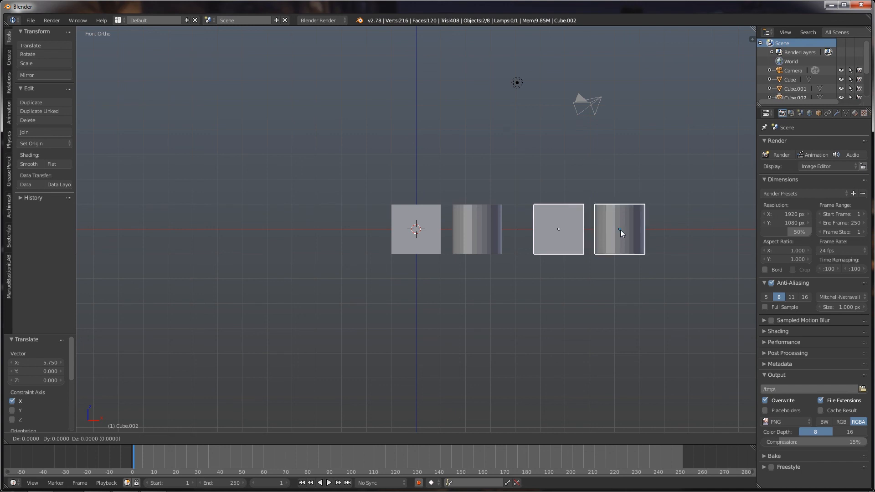
left_click(619, 231)
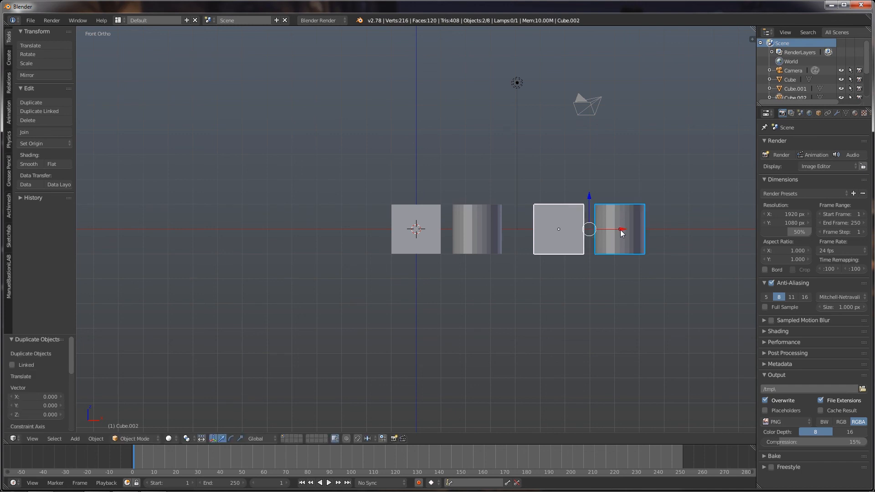
left_click_drag(622, 233, 750, 231)
middle_click_drag(645, 297, 481, 305, "shift")
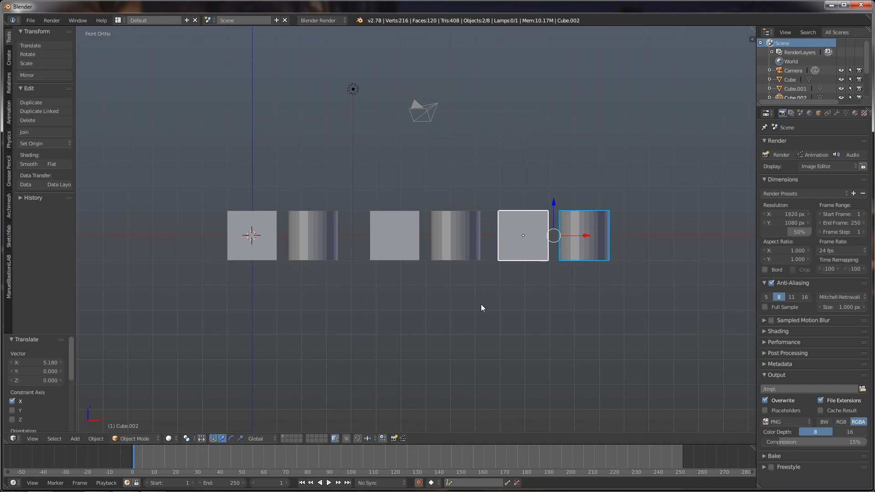
Step: Move the original cylinder about -1.12 units along X so it overlaps the original cube
right_click(311, 247)
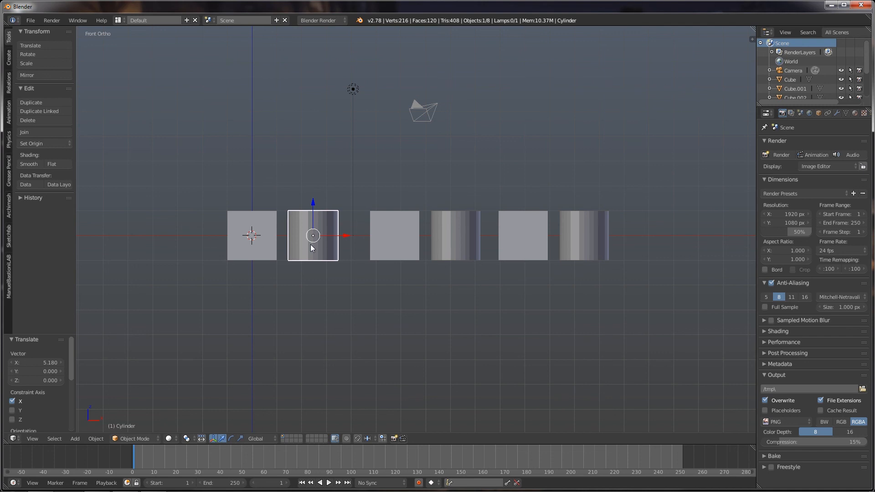
key("g")
key("x")
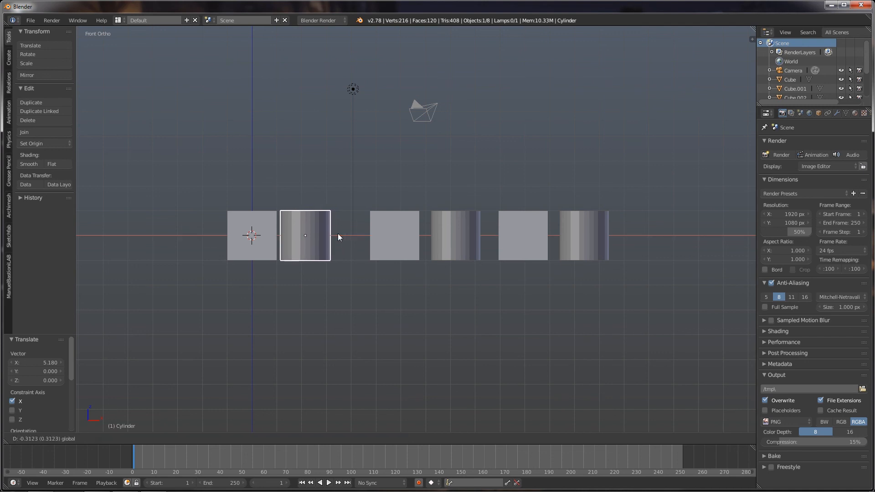
left_click(318, 233)
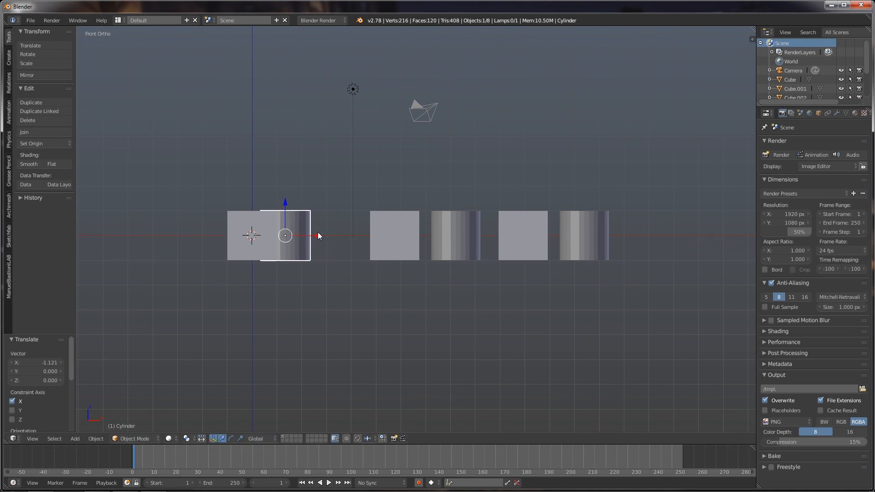
Step: Add a Boolean modifier with the Intersect operation to the original cube, using Cylinder as its object, and inspect the shape in wireframe
right_click(238, 227)
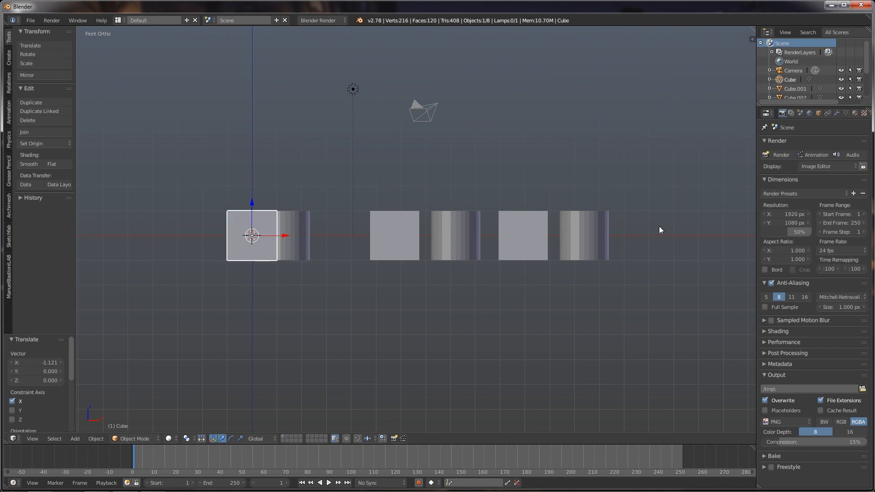
left_click(836, 113)
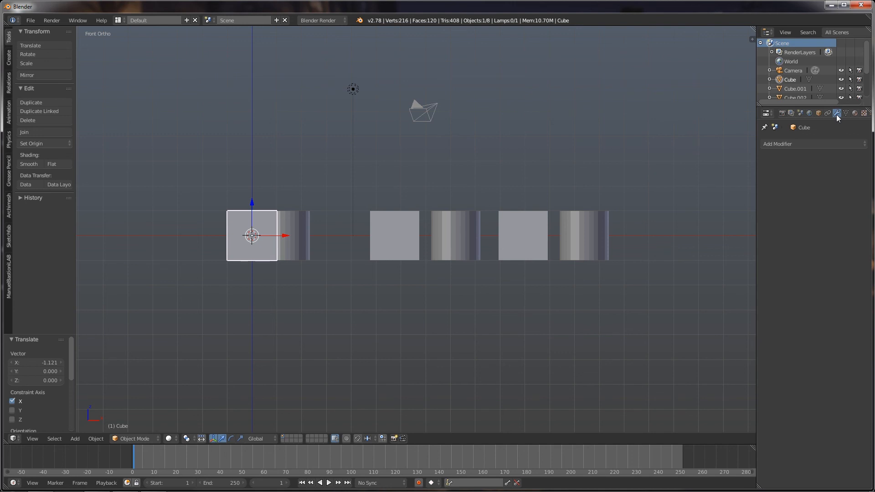
left_click(825, 143)
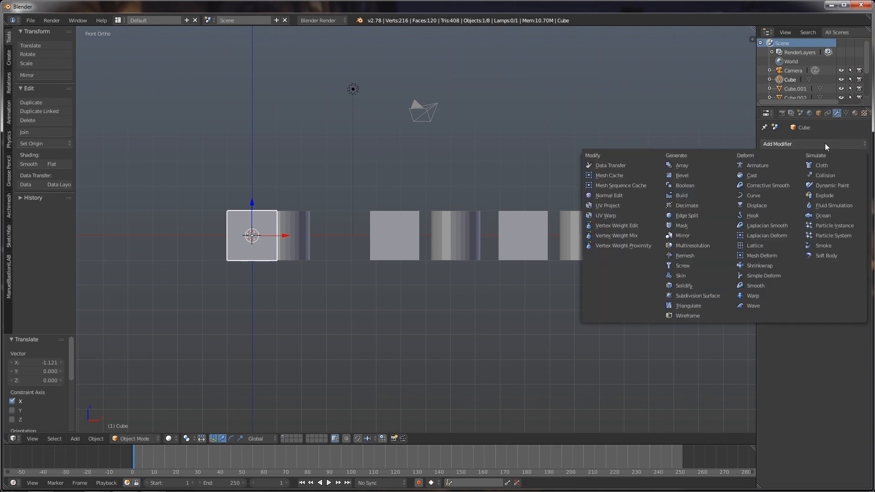
left_click(679, 188)
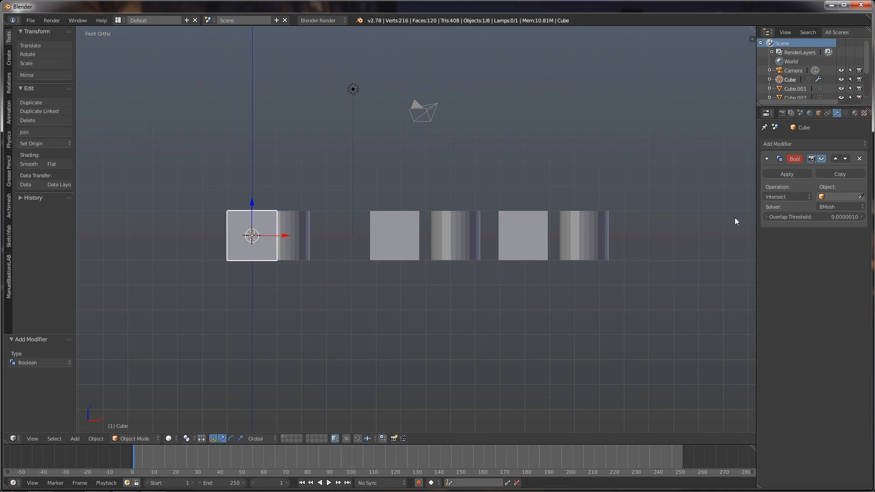
left_click(829, 200)
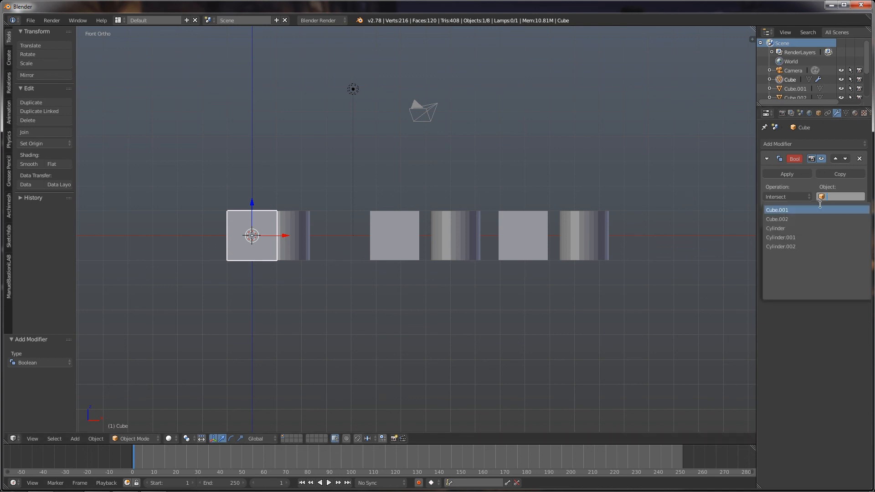
left_click(789, 227)
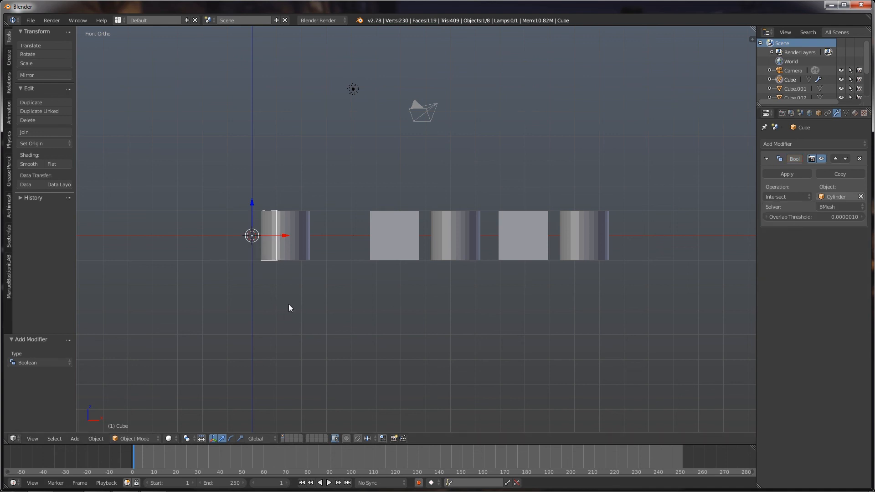
key("z")
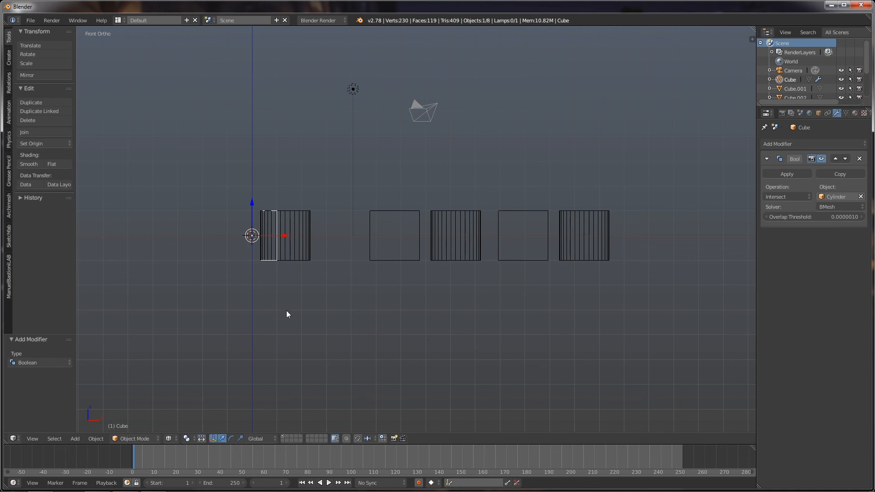
middle_click_drag(286, 314, 299, 337)
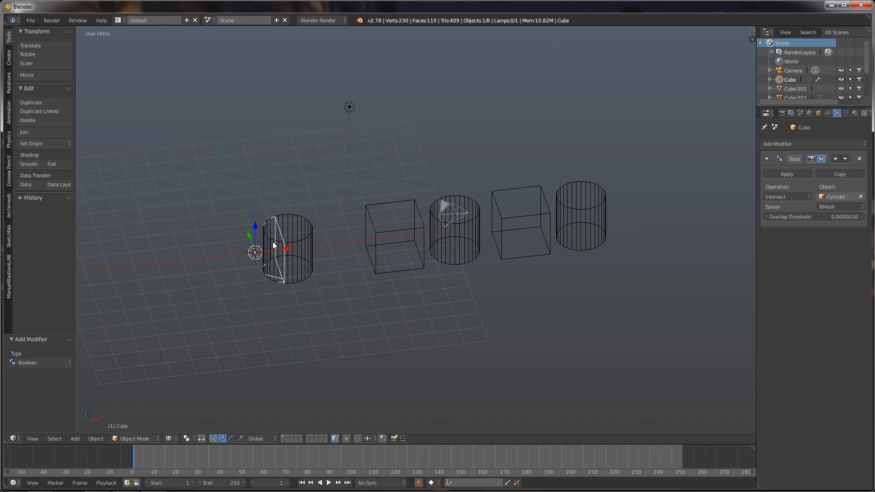
Step: Return to solid shading and move the second cylinder about -1.18 units along X so it overlaps the second cube
key("z")
key("a")
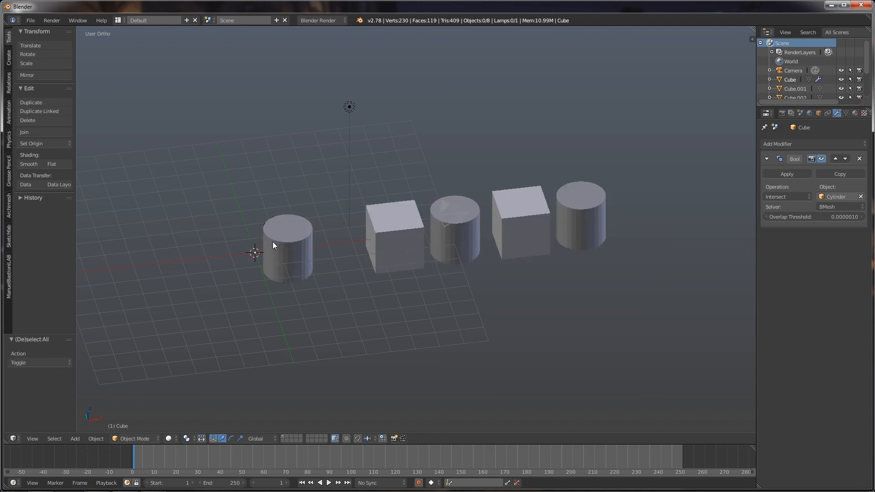
key("KP_1")
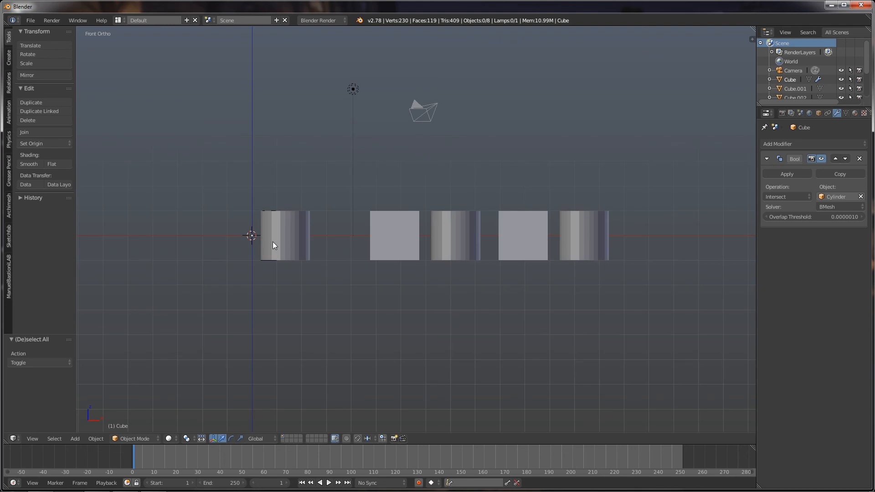
right_click(461, 234)
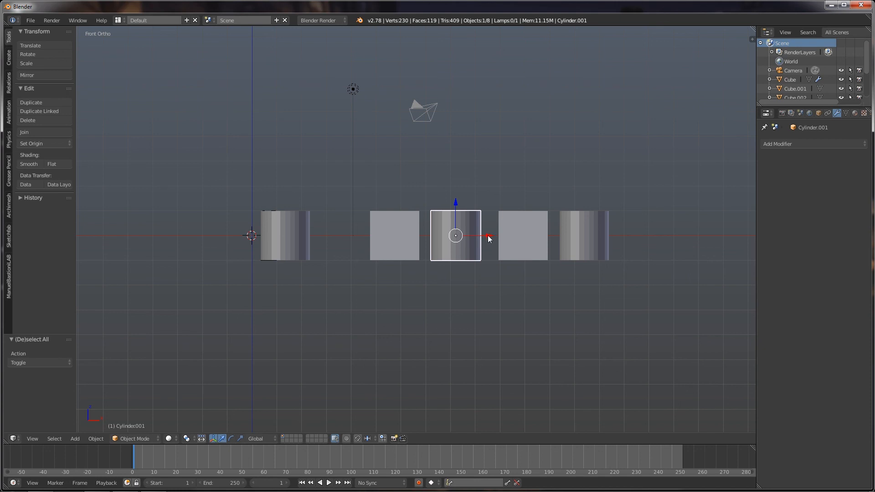
key("g")
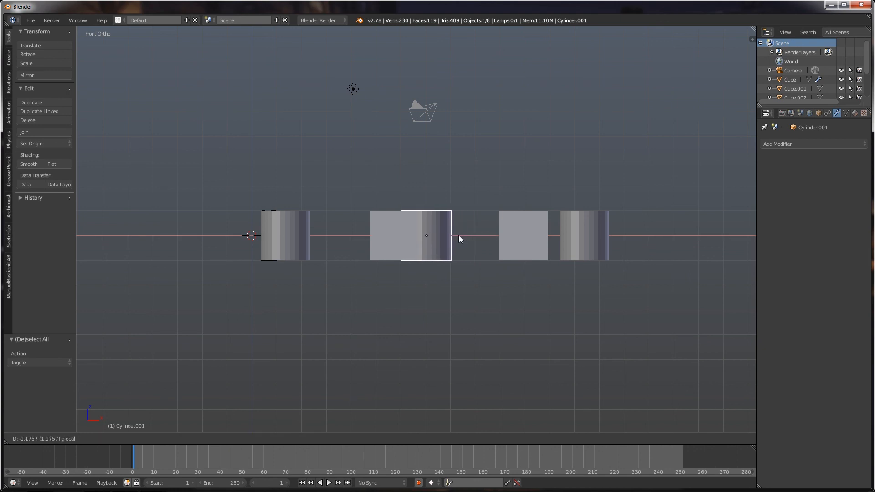
left_click(459, 236)
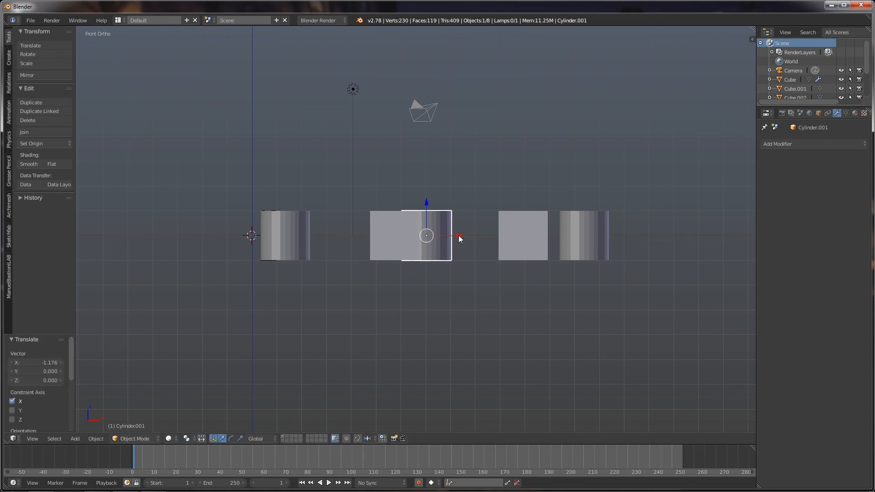
Step: Add a Boolean modifier with the Union operation to the second cube, using Cylinder.001 as its object, and inspect the merged shape
right_click(386, 236)
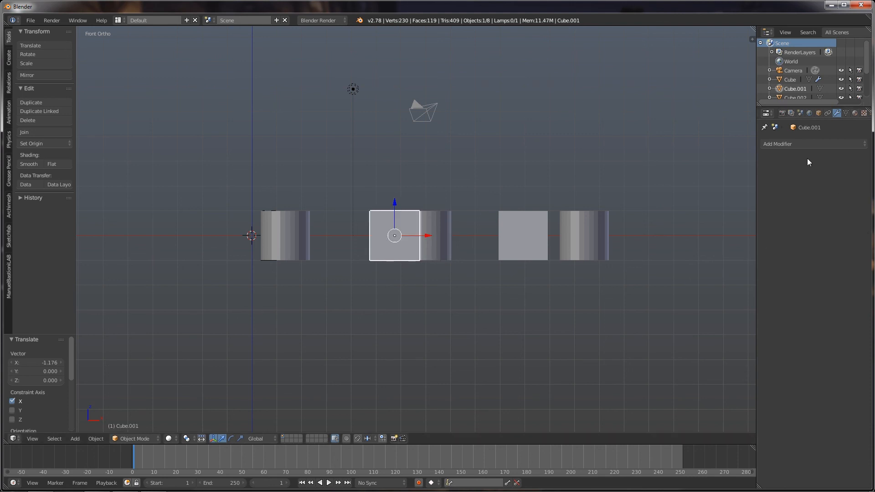
left_click(799, 143)
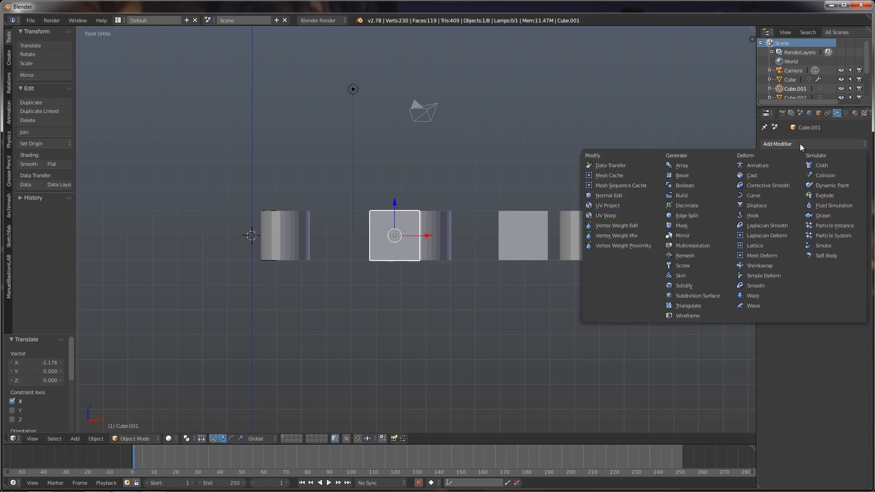
left_click(689, 187)
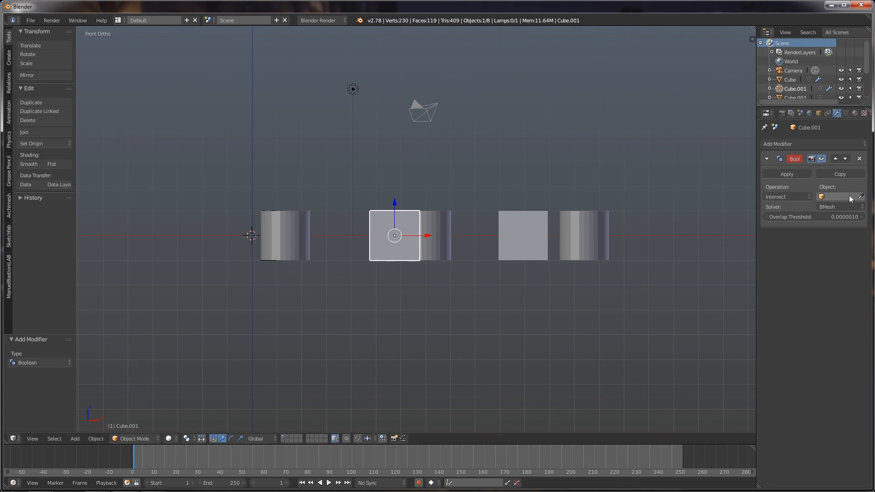
left_click(808, 197)
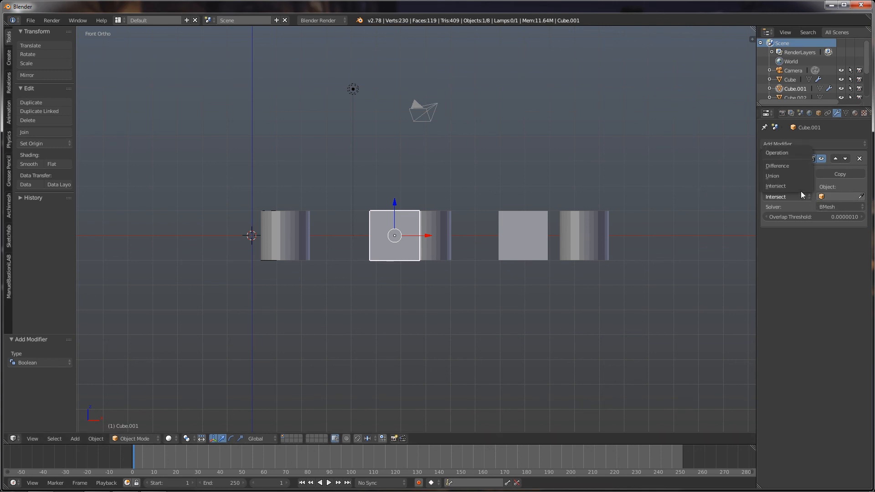
left_click(785, 177)
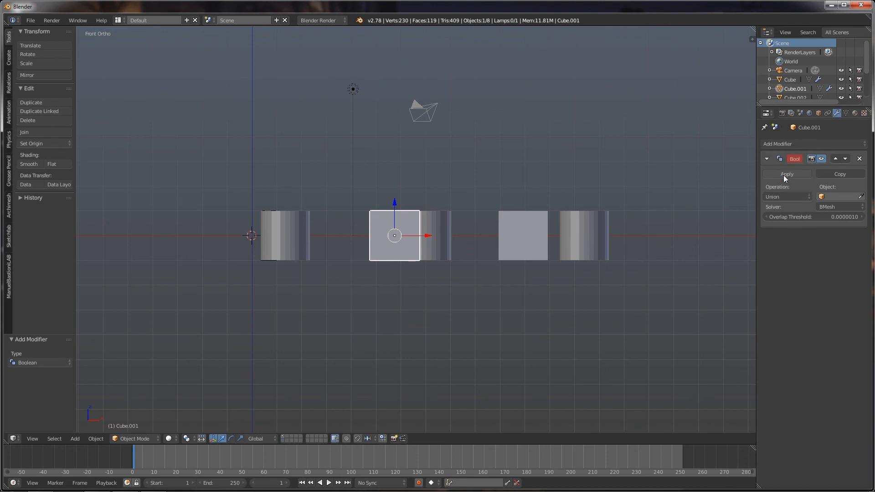
left_click(837, 199)
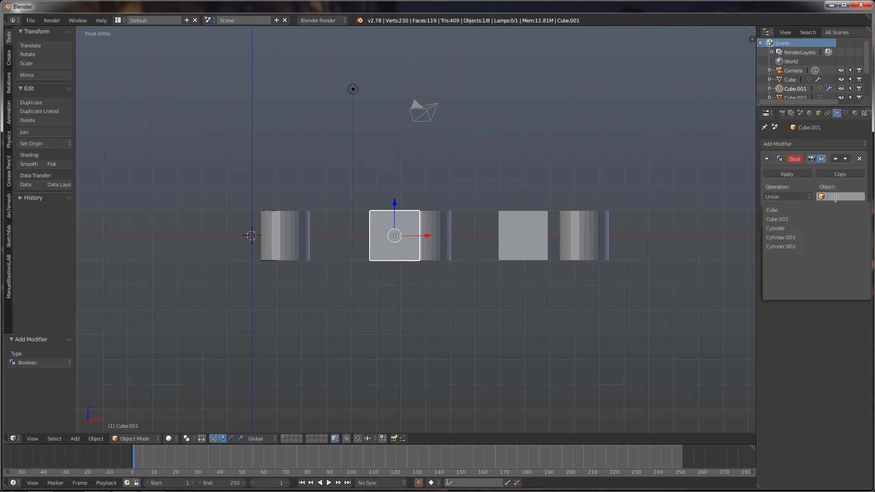
left_click(804, 236)
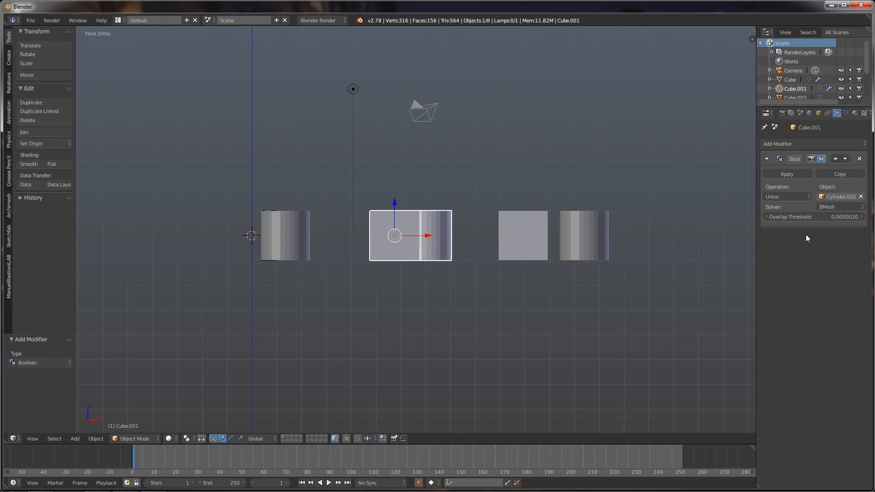
middle_click_drag(401, 305, 423, 269)
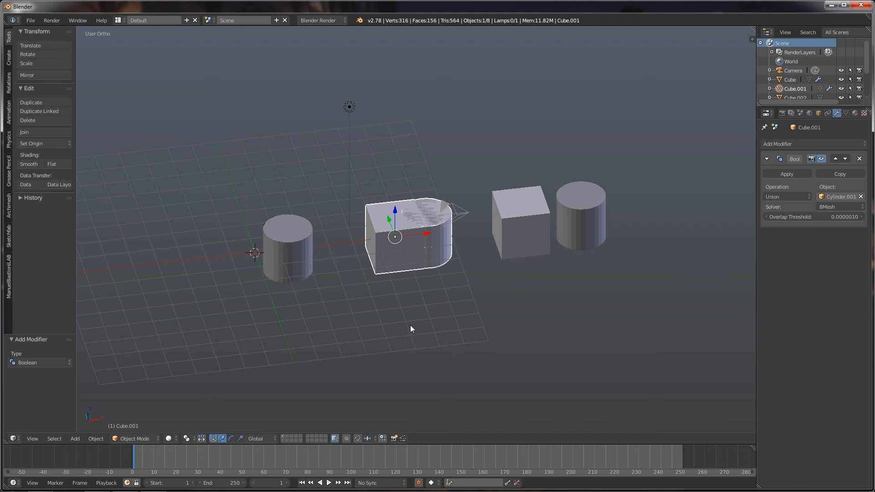
key("a")
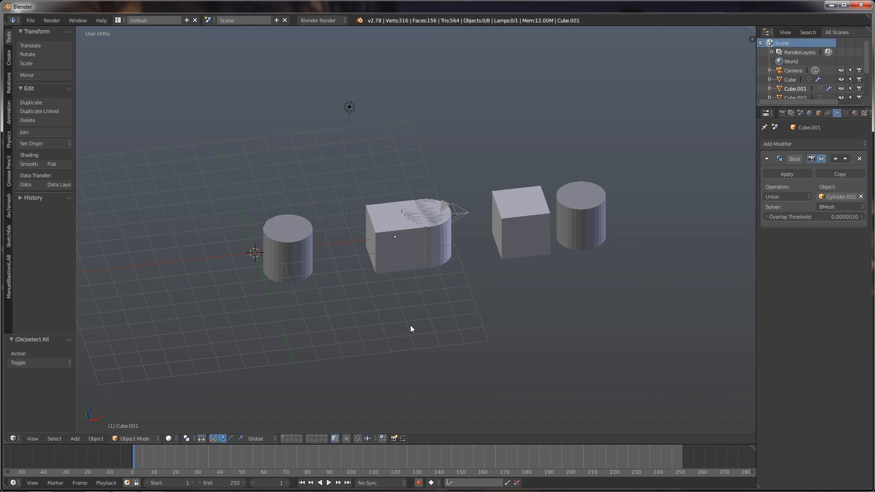
Step: Scale the third cylinder to under half its size and move it about -2.39 units along X, sunk partly into the third cube's top face
key("KP_1")
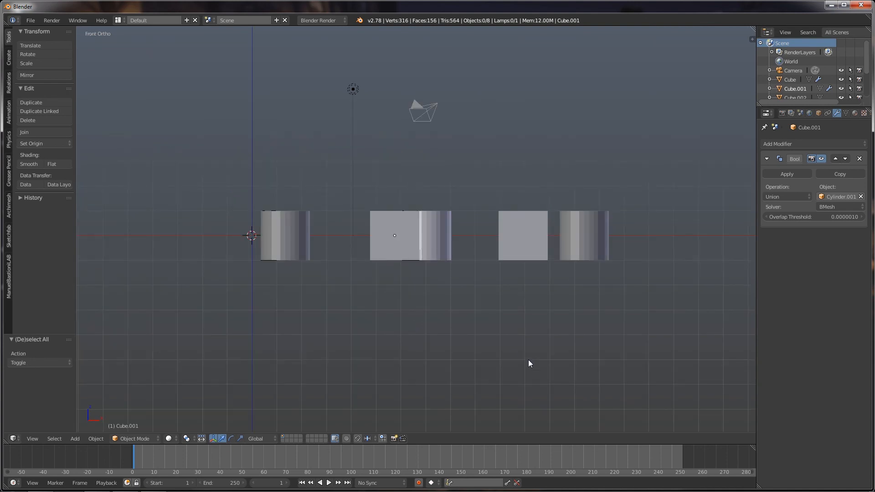
right_click(582, 245)
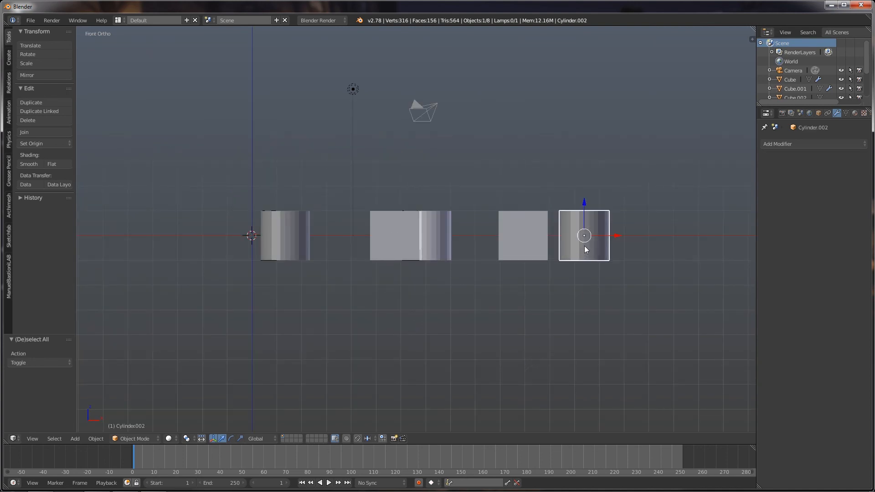
left_click_drag(583, 202, 581, 138)
left_click_drag(621, 169, 561, 167)
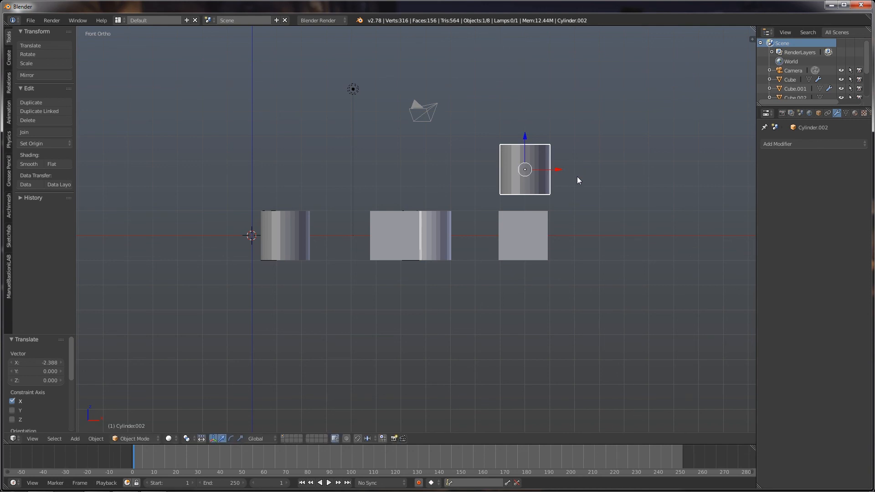
key("s")
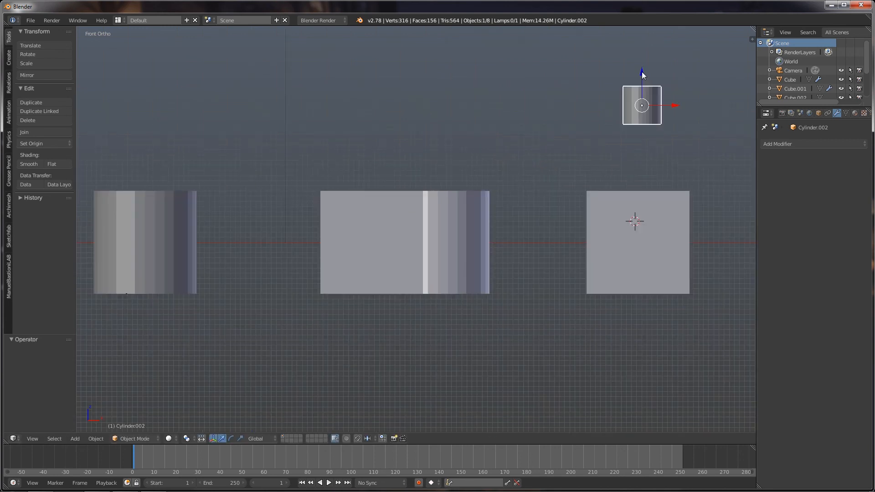
left_click_drag(642, 72, 644, 162)
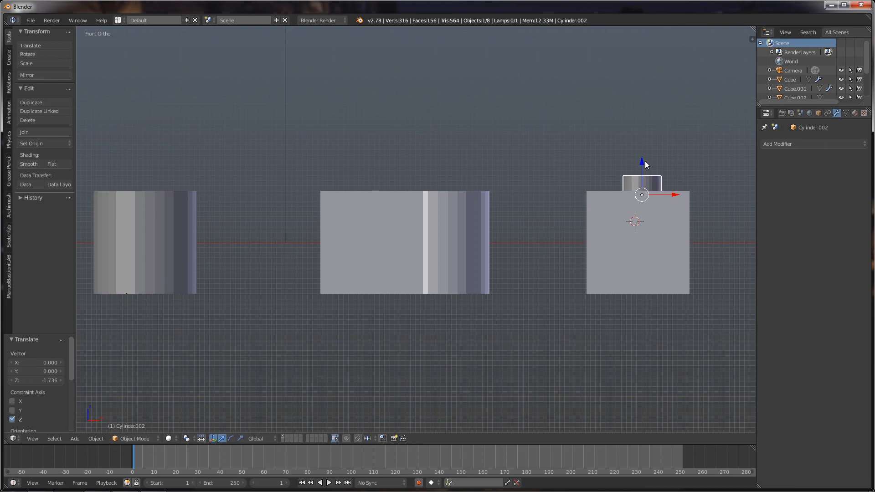
Step: Add a Boolean modifier with the Difference operation to the third cube, using Cylinder.002 as its object, and apply it
right_click(640, 254)
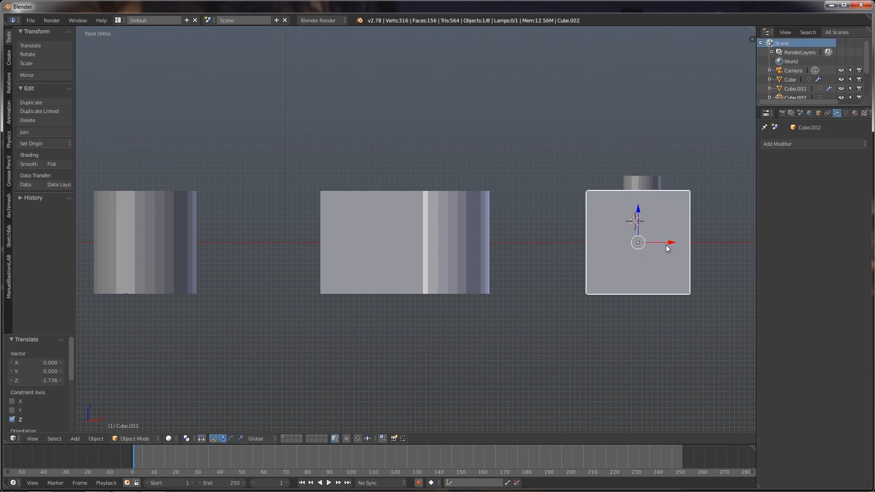
left_click(784, 142)
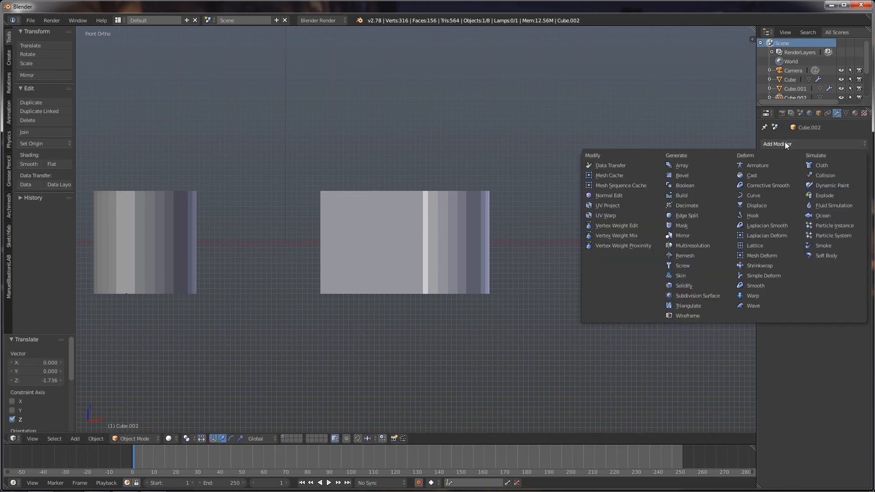
left_click(683, 185)
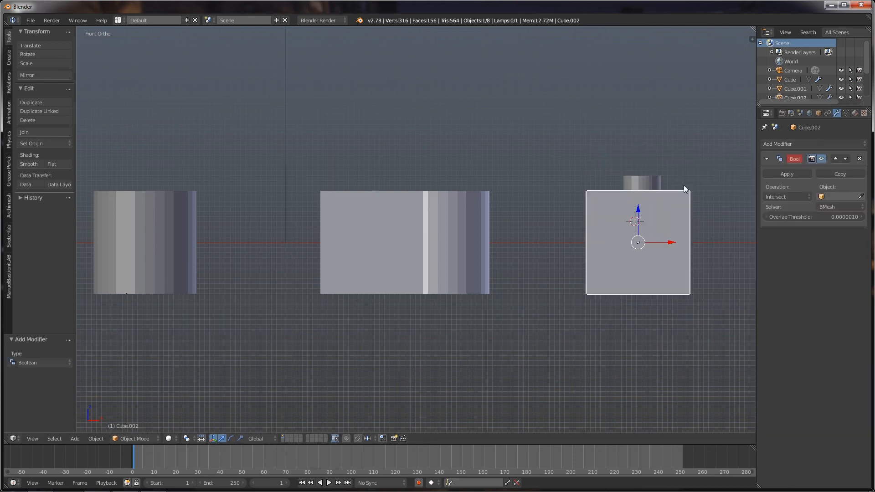
left_click(808, 194)
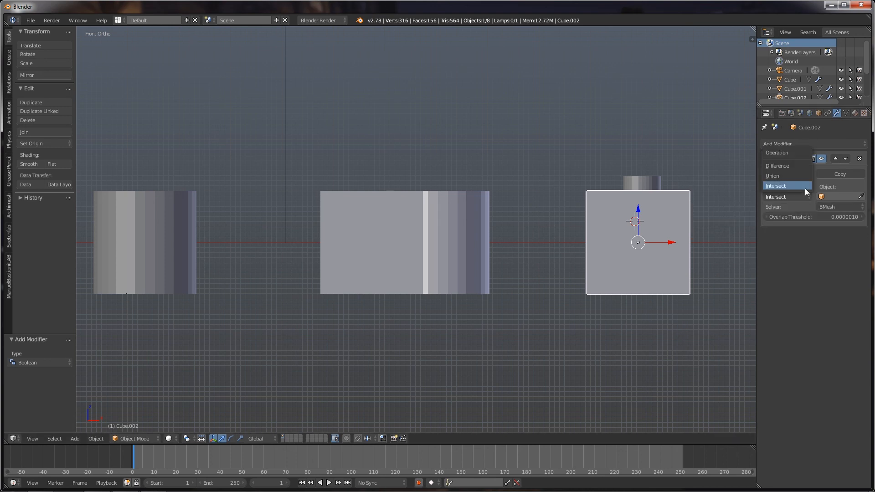
left_click(788, 166)
left_click(834, 197)
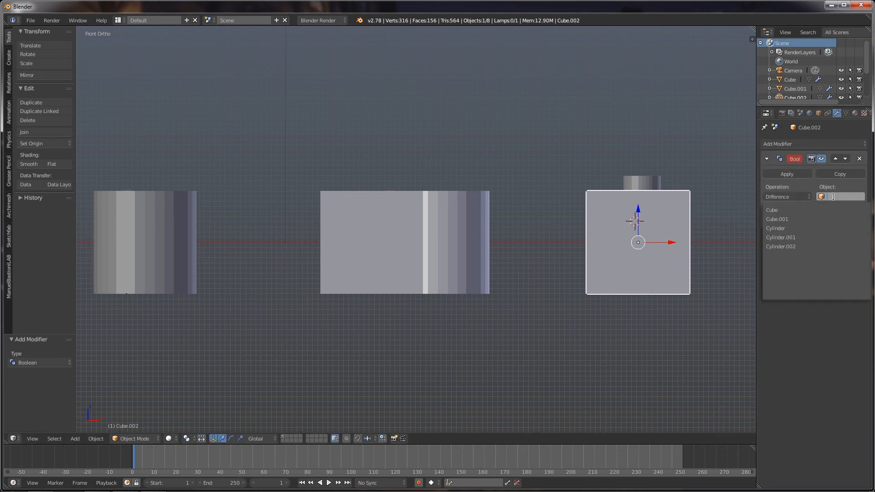
left_click(800, 246)
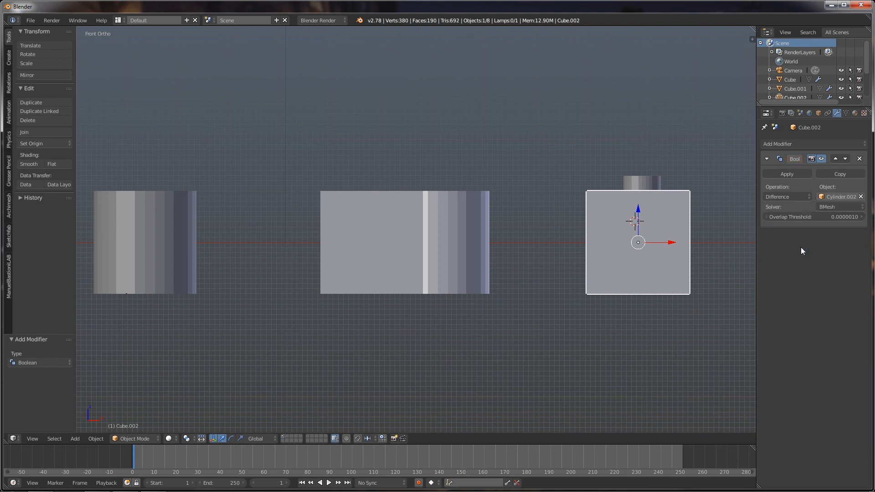
left_click(789, 173)
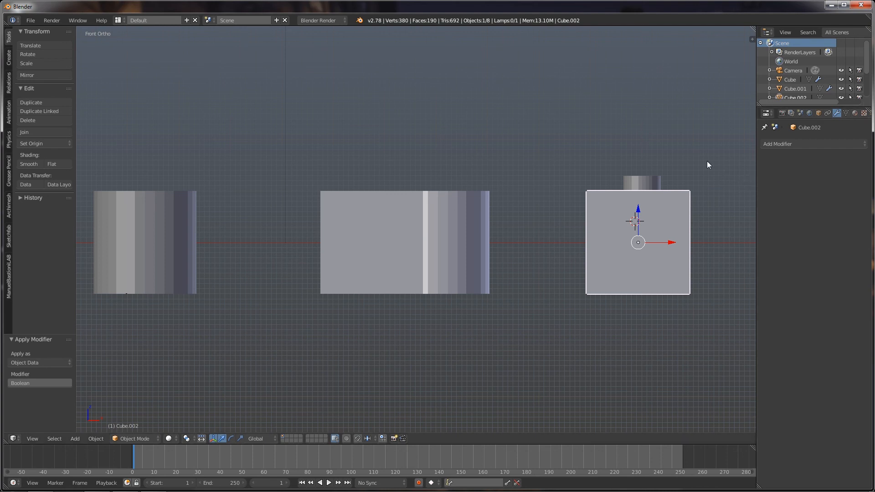
Step: Raise the small cylinder about 1.52 units along Z, clear of the third cube, and inspect the cut in the cube's top
right_click(647, 182)
left_click_drag(640, 160, 644, 81)
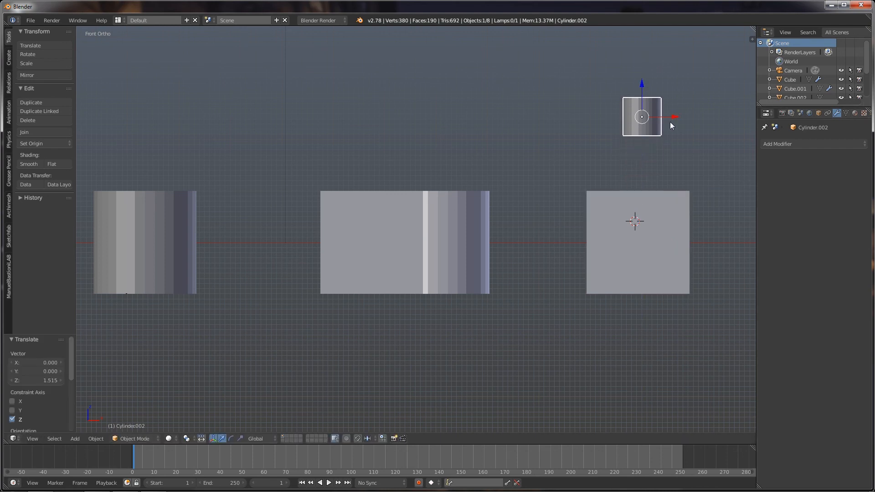
middle_click_drag(695, 180, 670, 236)
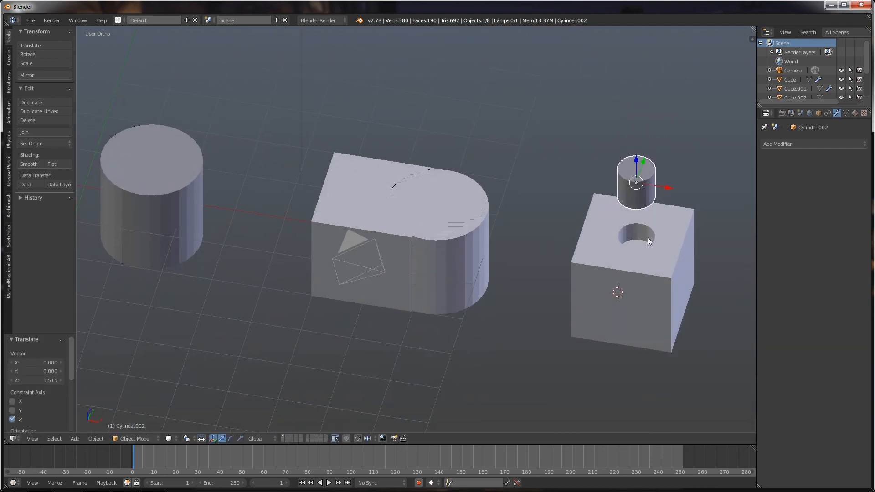